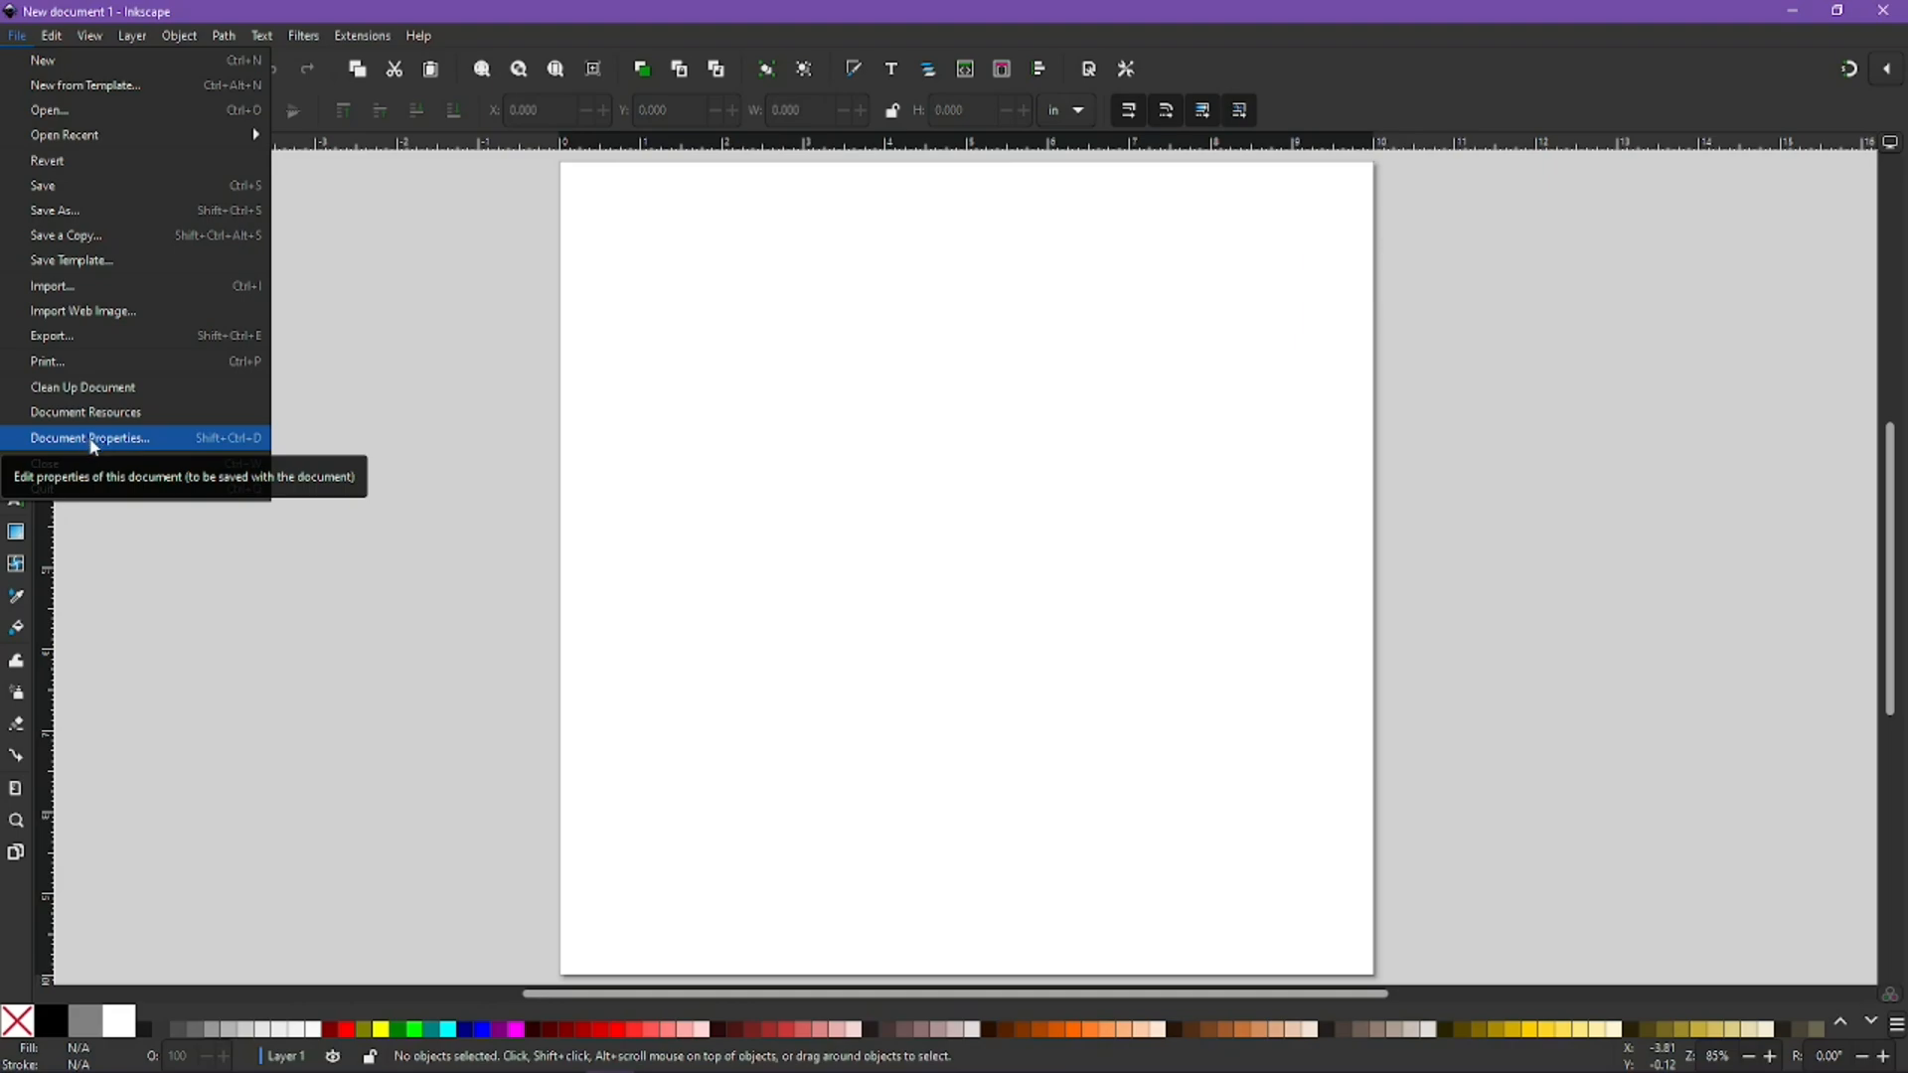
Step: Set the document's page size to 4 in wide by 4 in high in the document properties
left_click(108, 445)
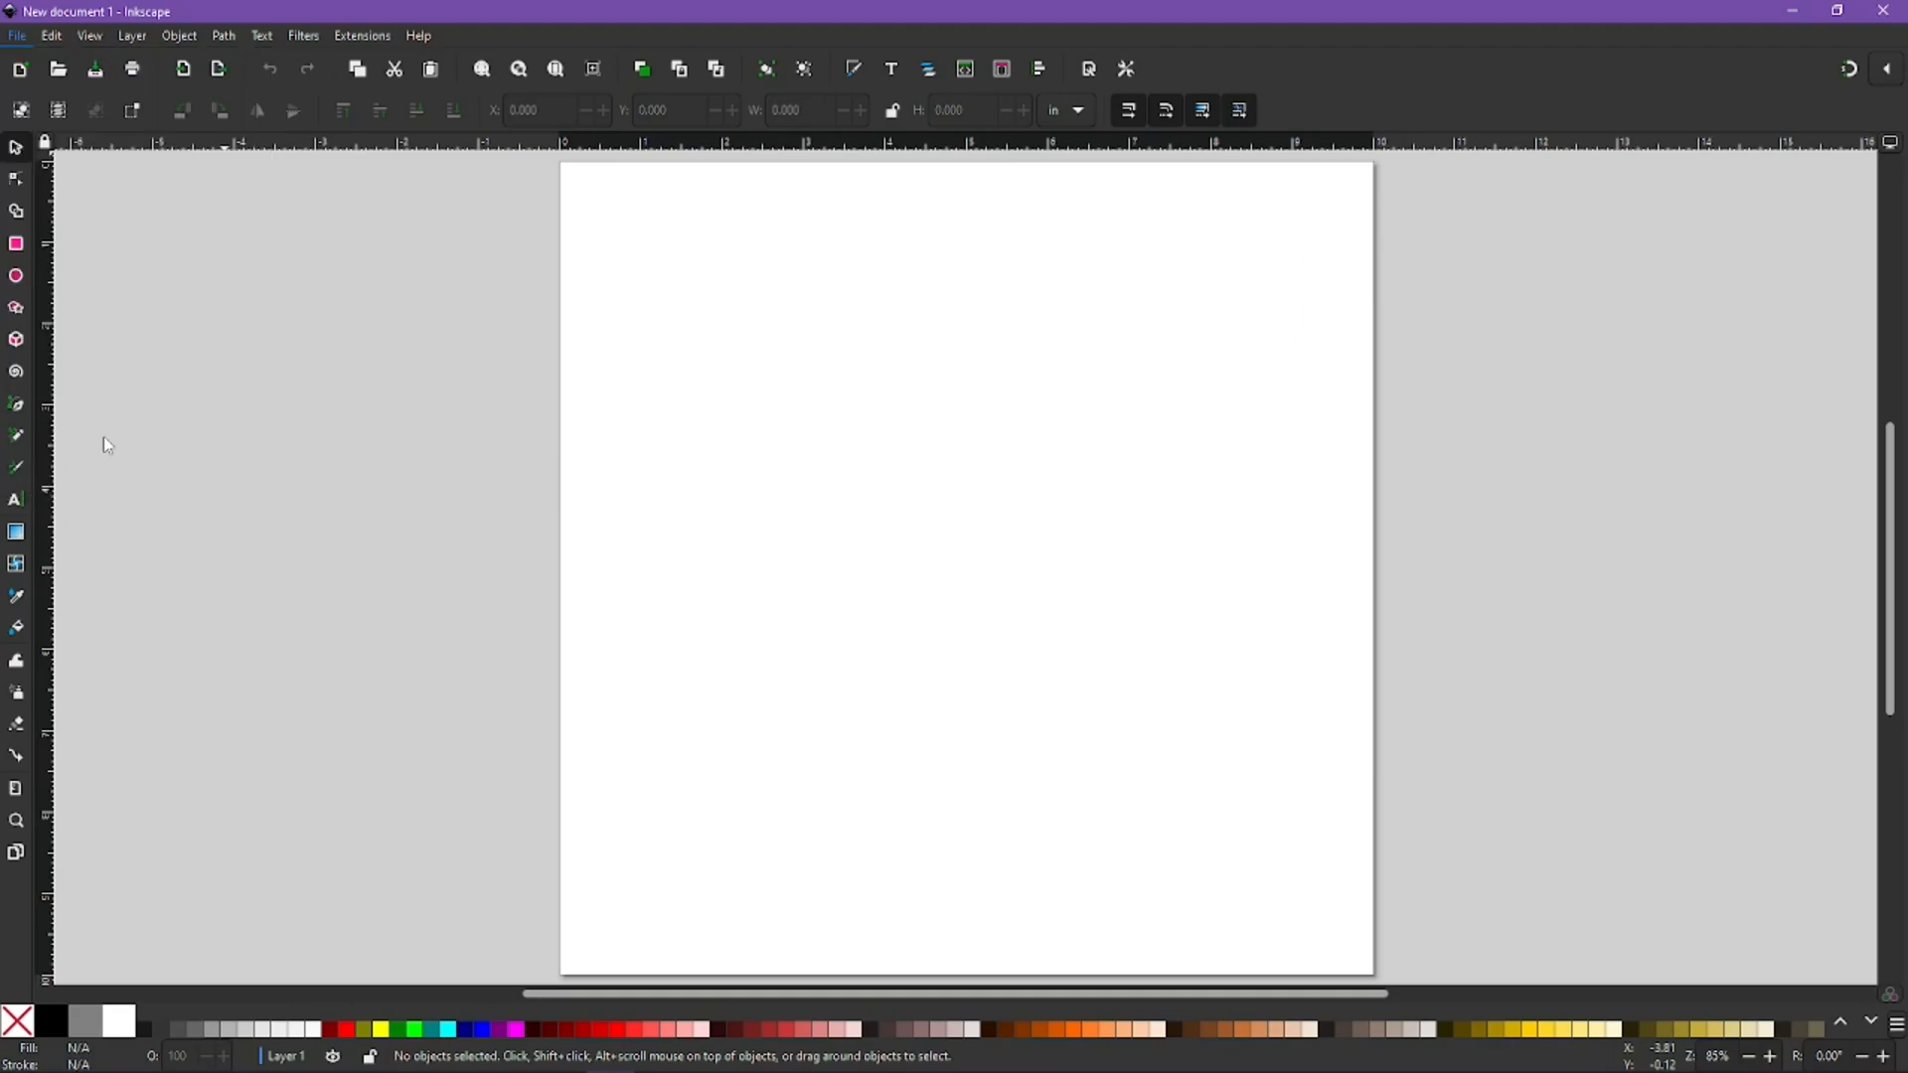
triple_click(829, 349)
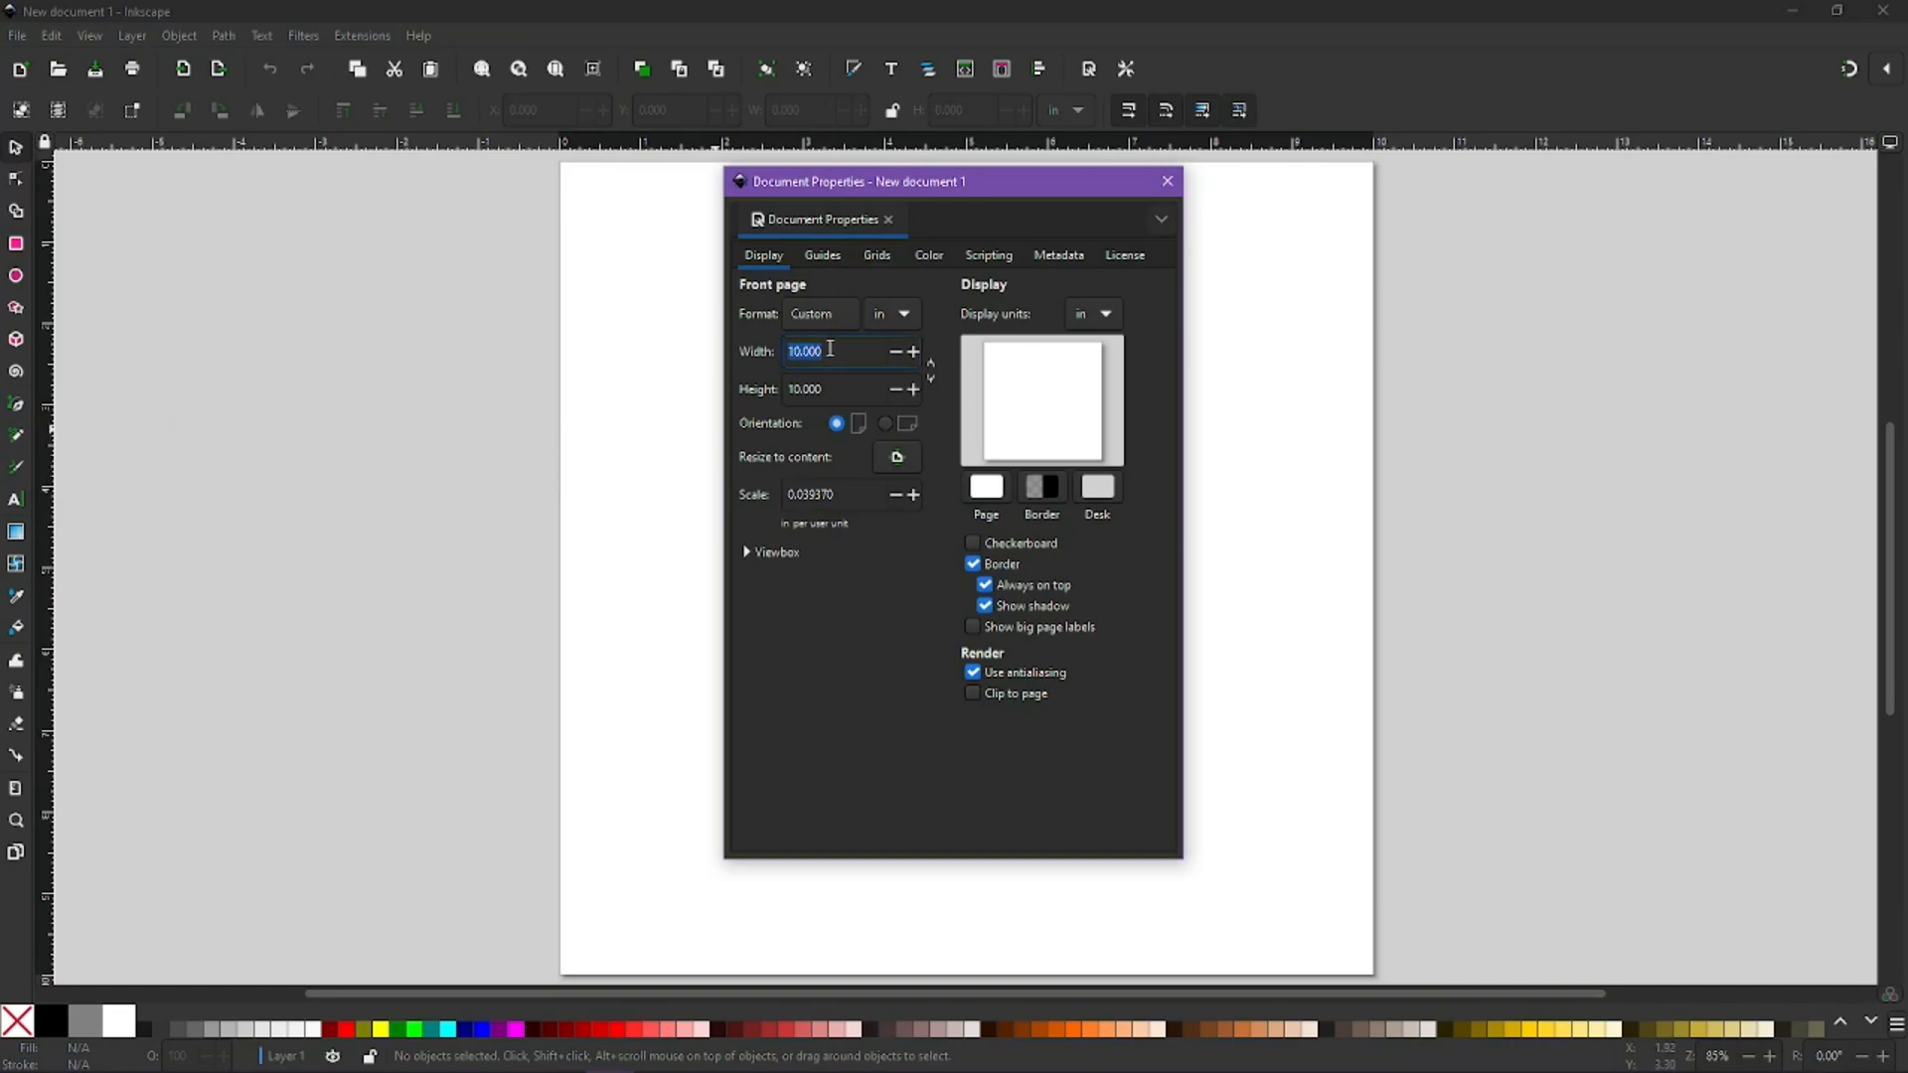
type("4")
key("Return")
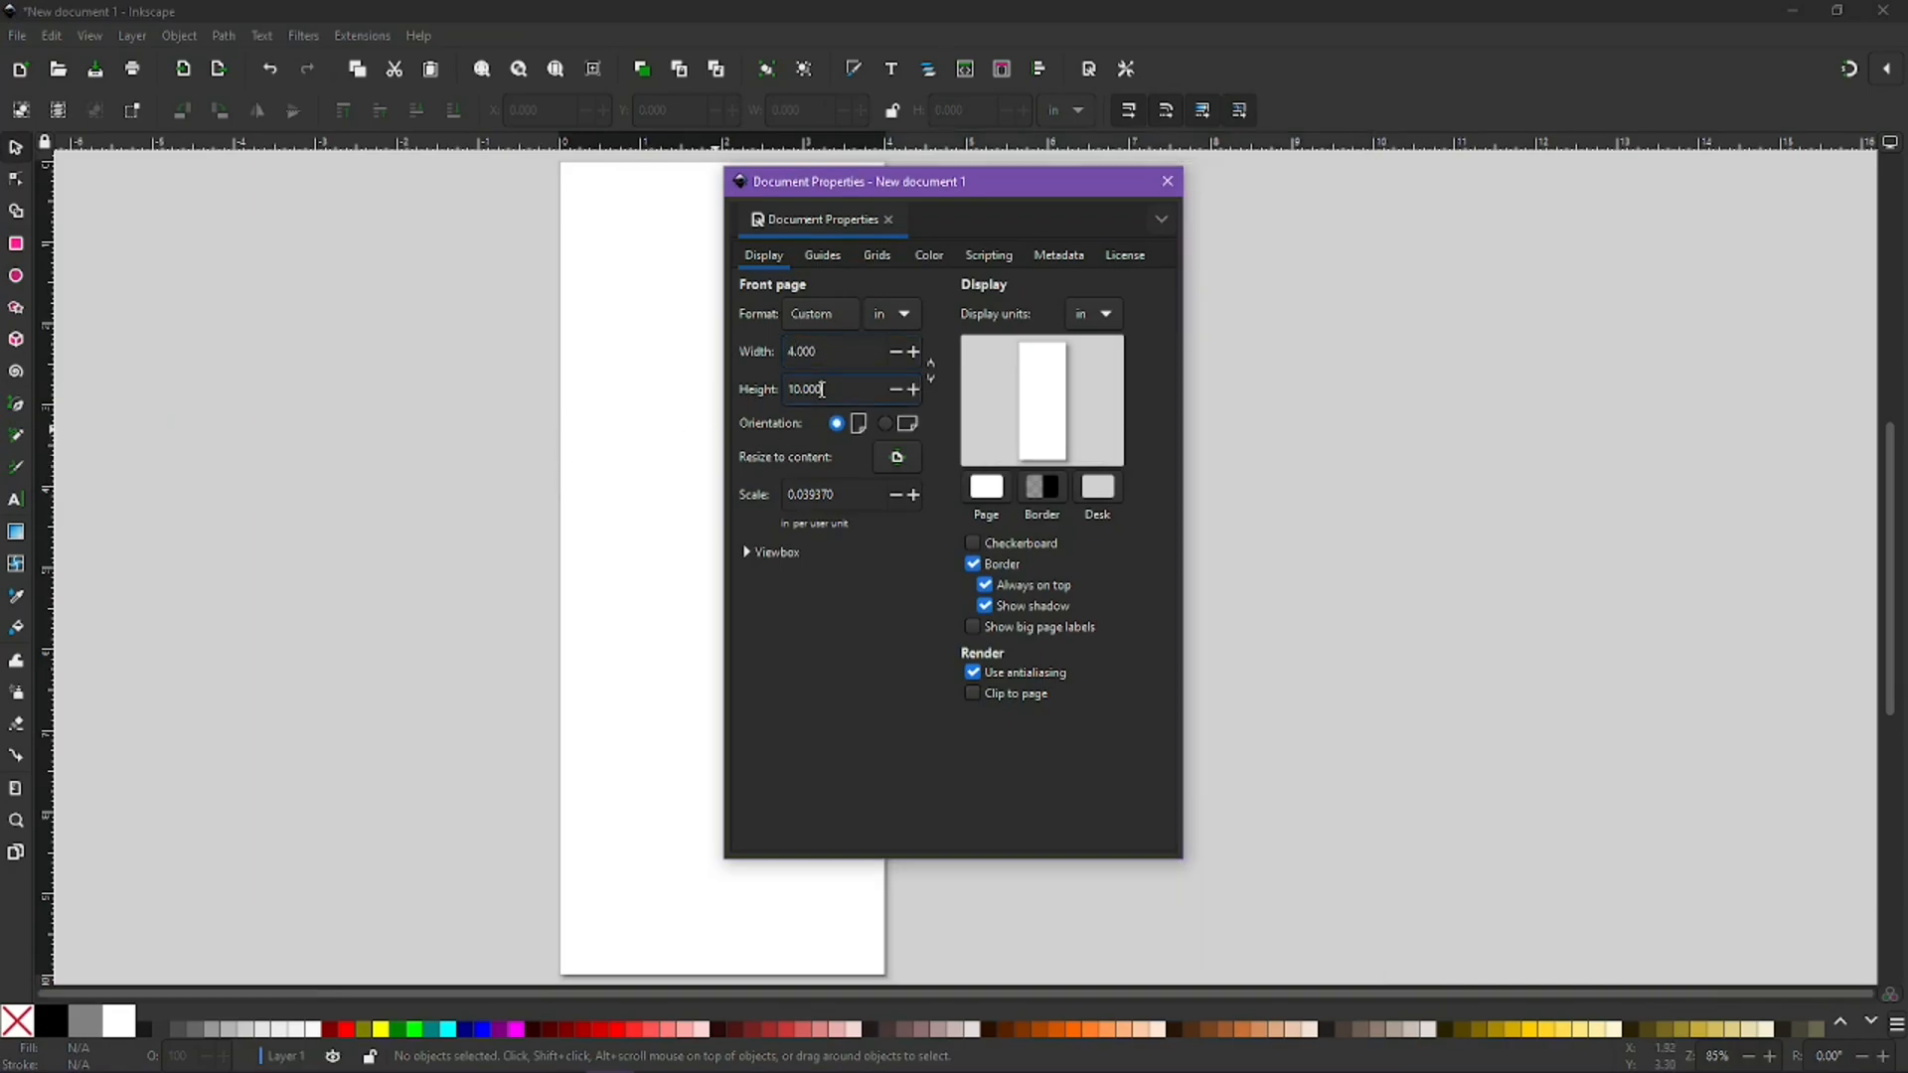
triple_click(821, 390)
type("4")
key("Return")
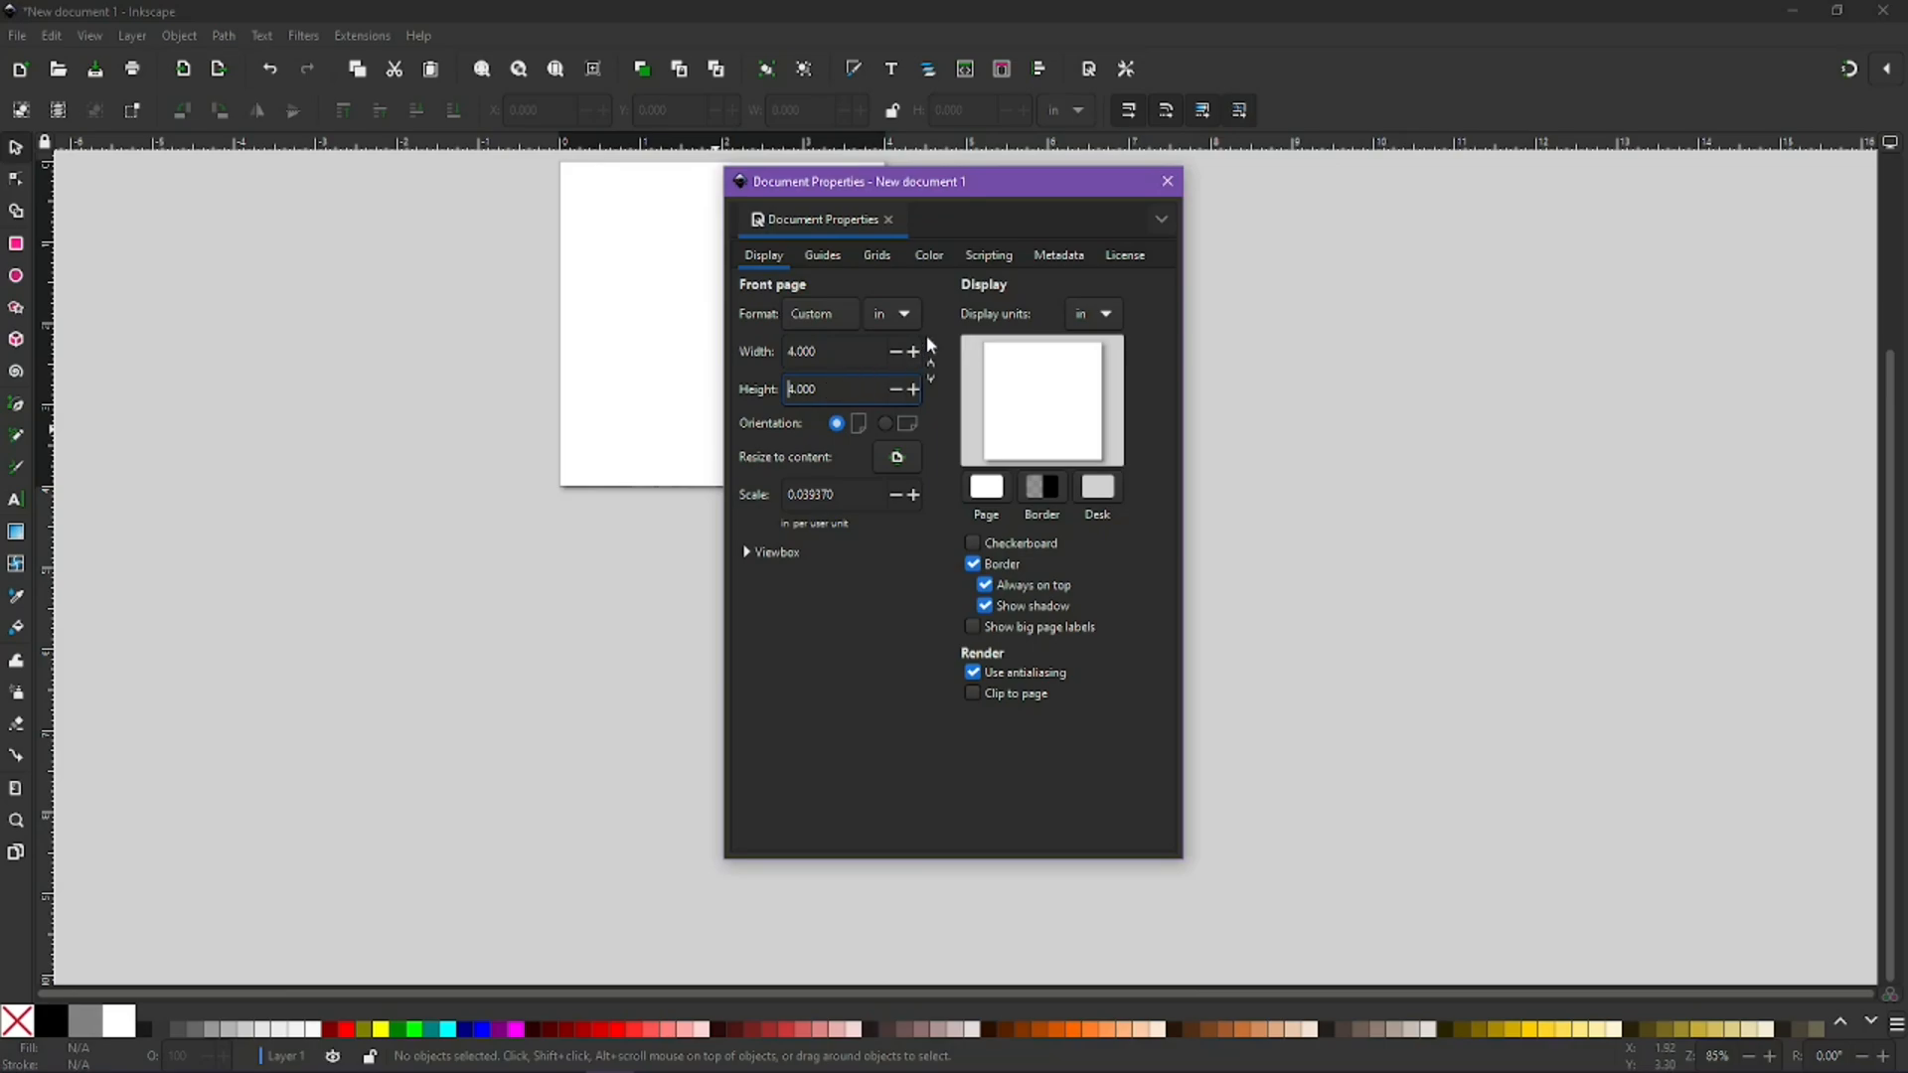
Step: Set the document scale to 1 px per user unit and return the page units to inches
left_click(894, 317)
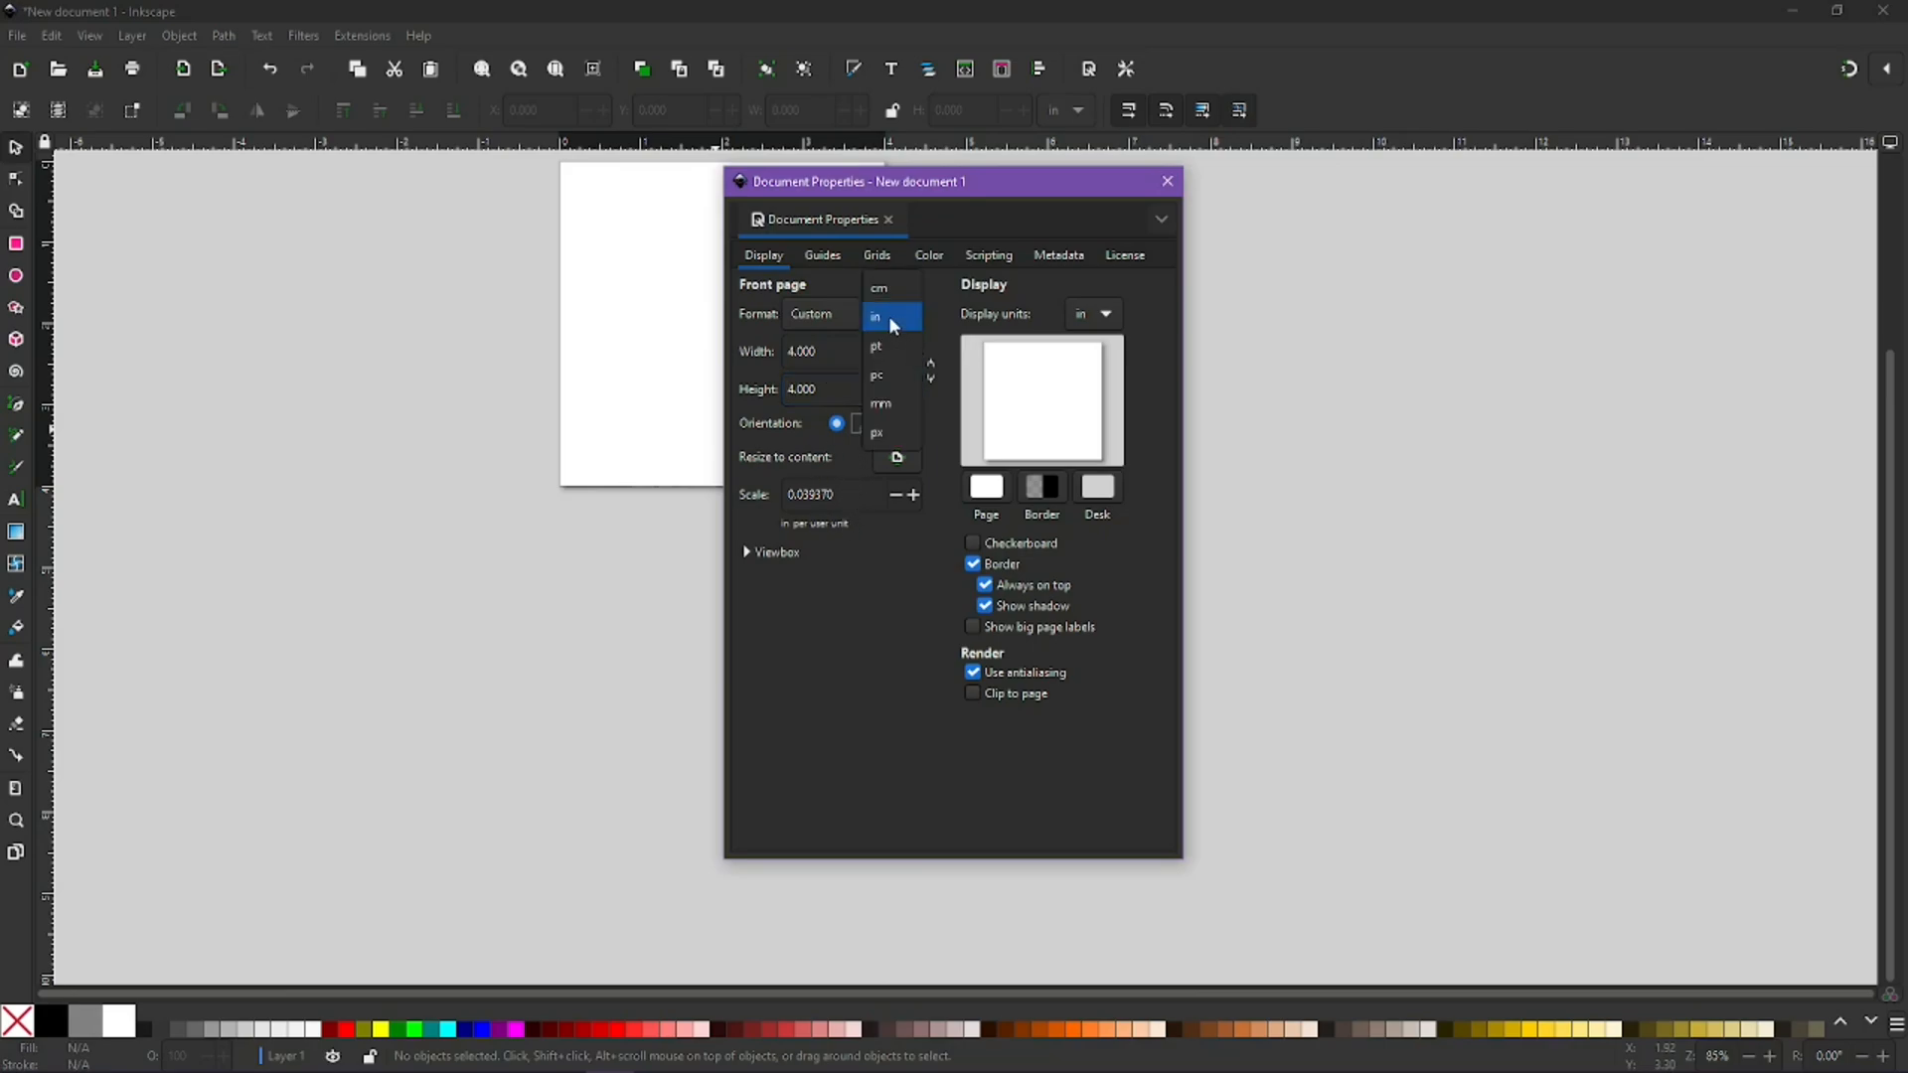
left_click(884, 436)
triple_click(834, 495)
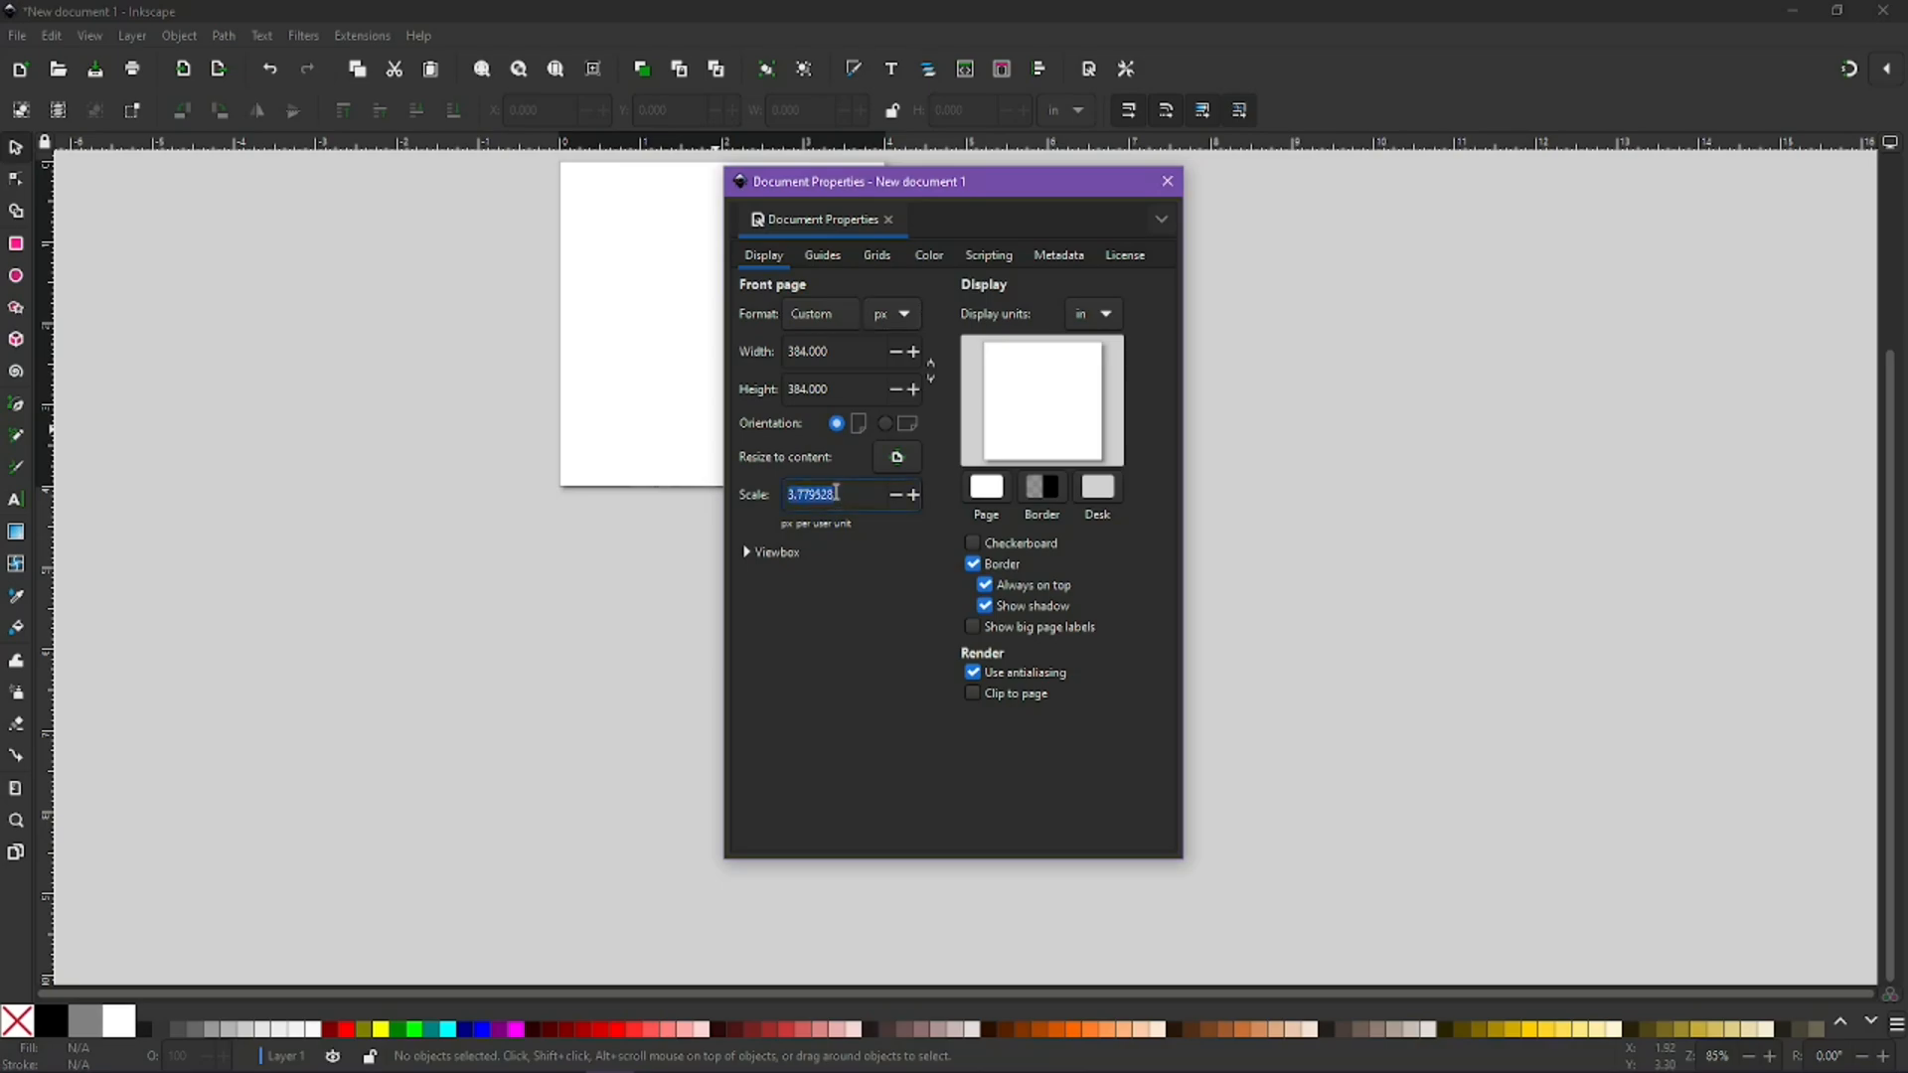
type("1")
left_click(900, 322)
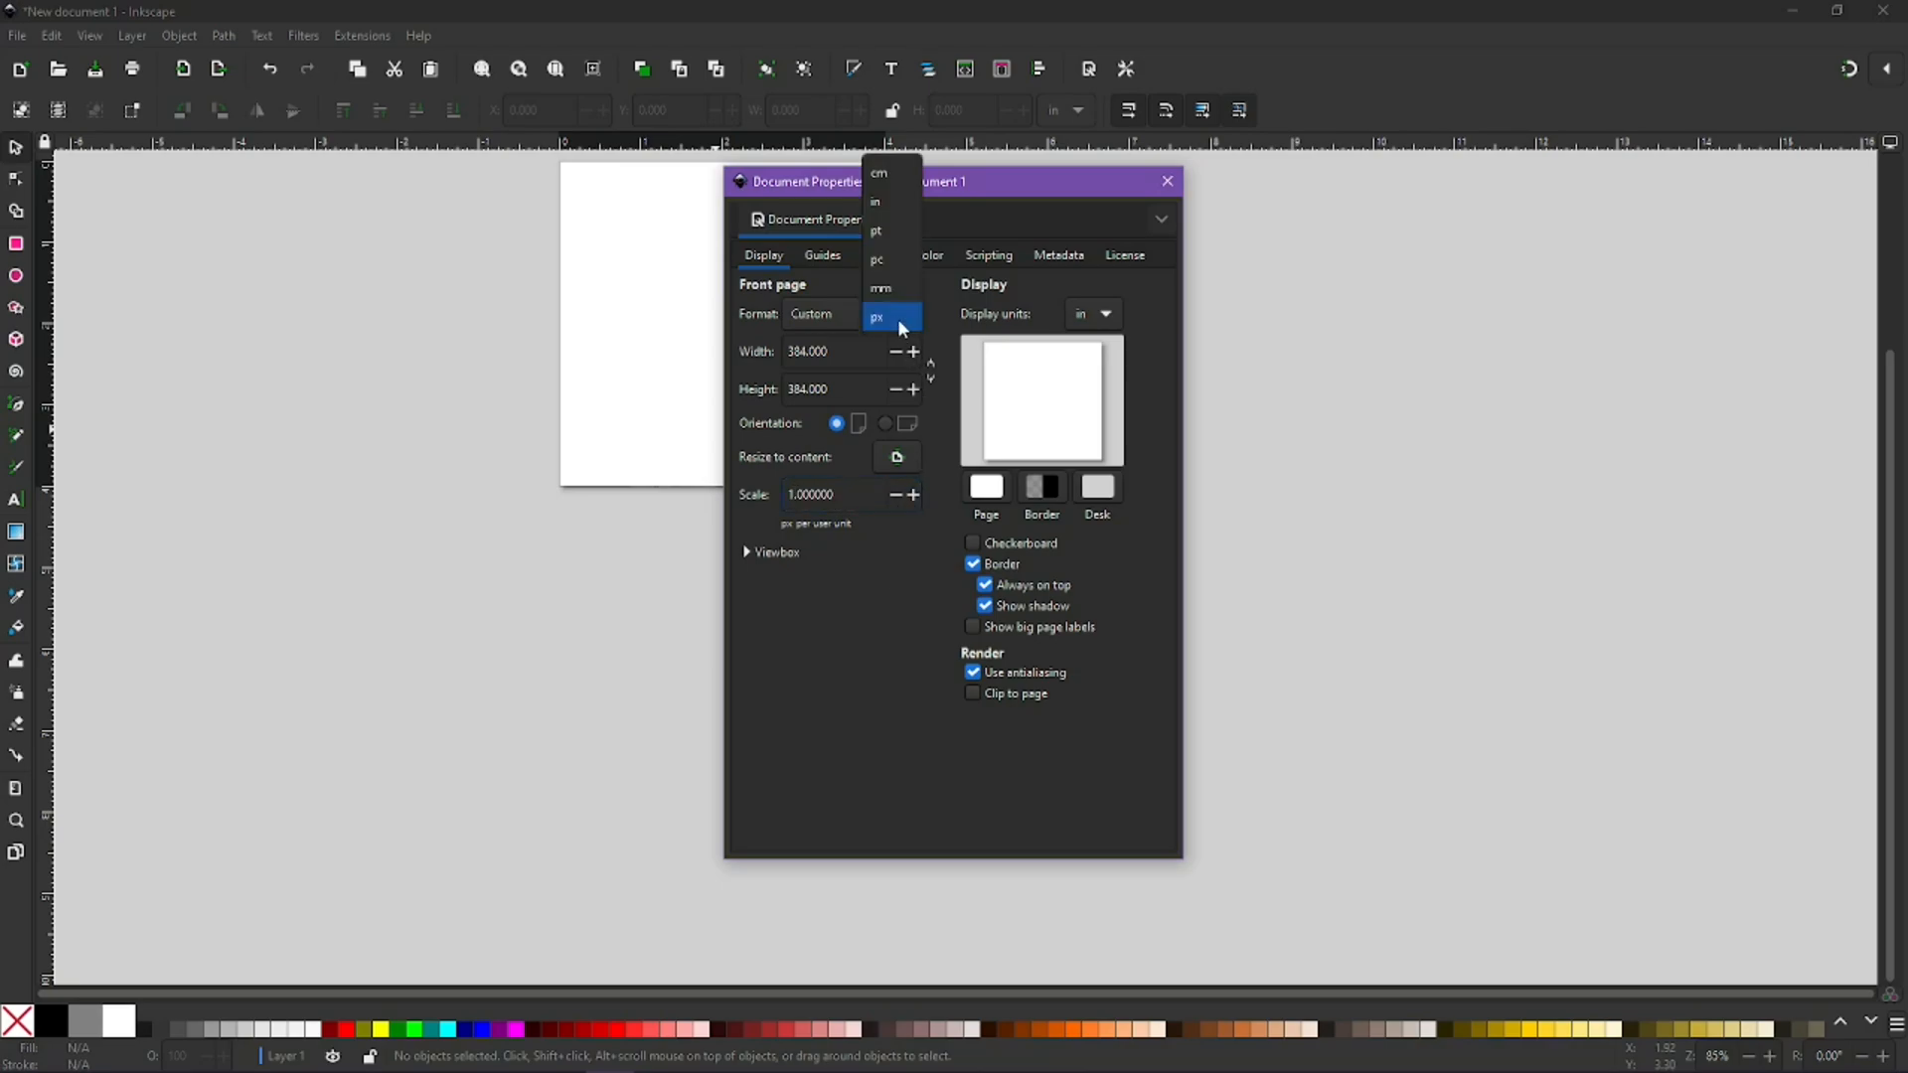
left_click(898, 208)
left_click_drag(848, 494, 774, 493)
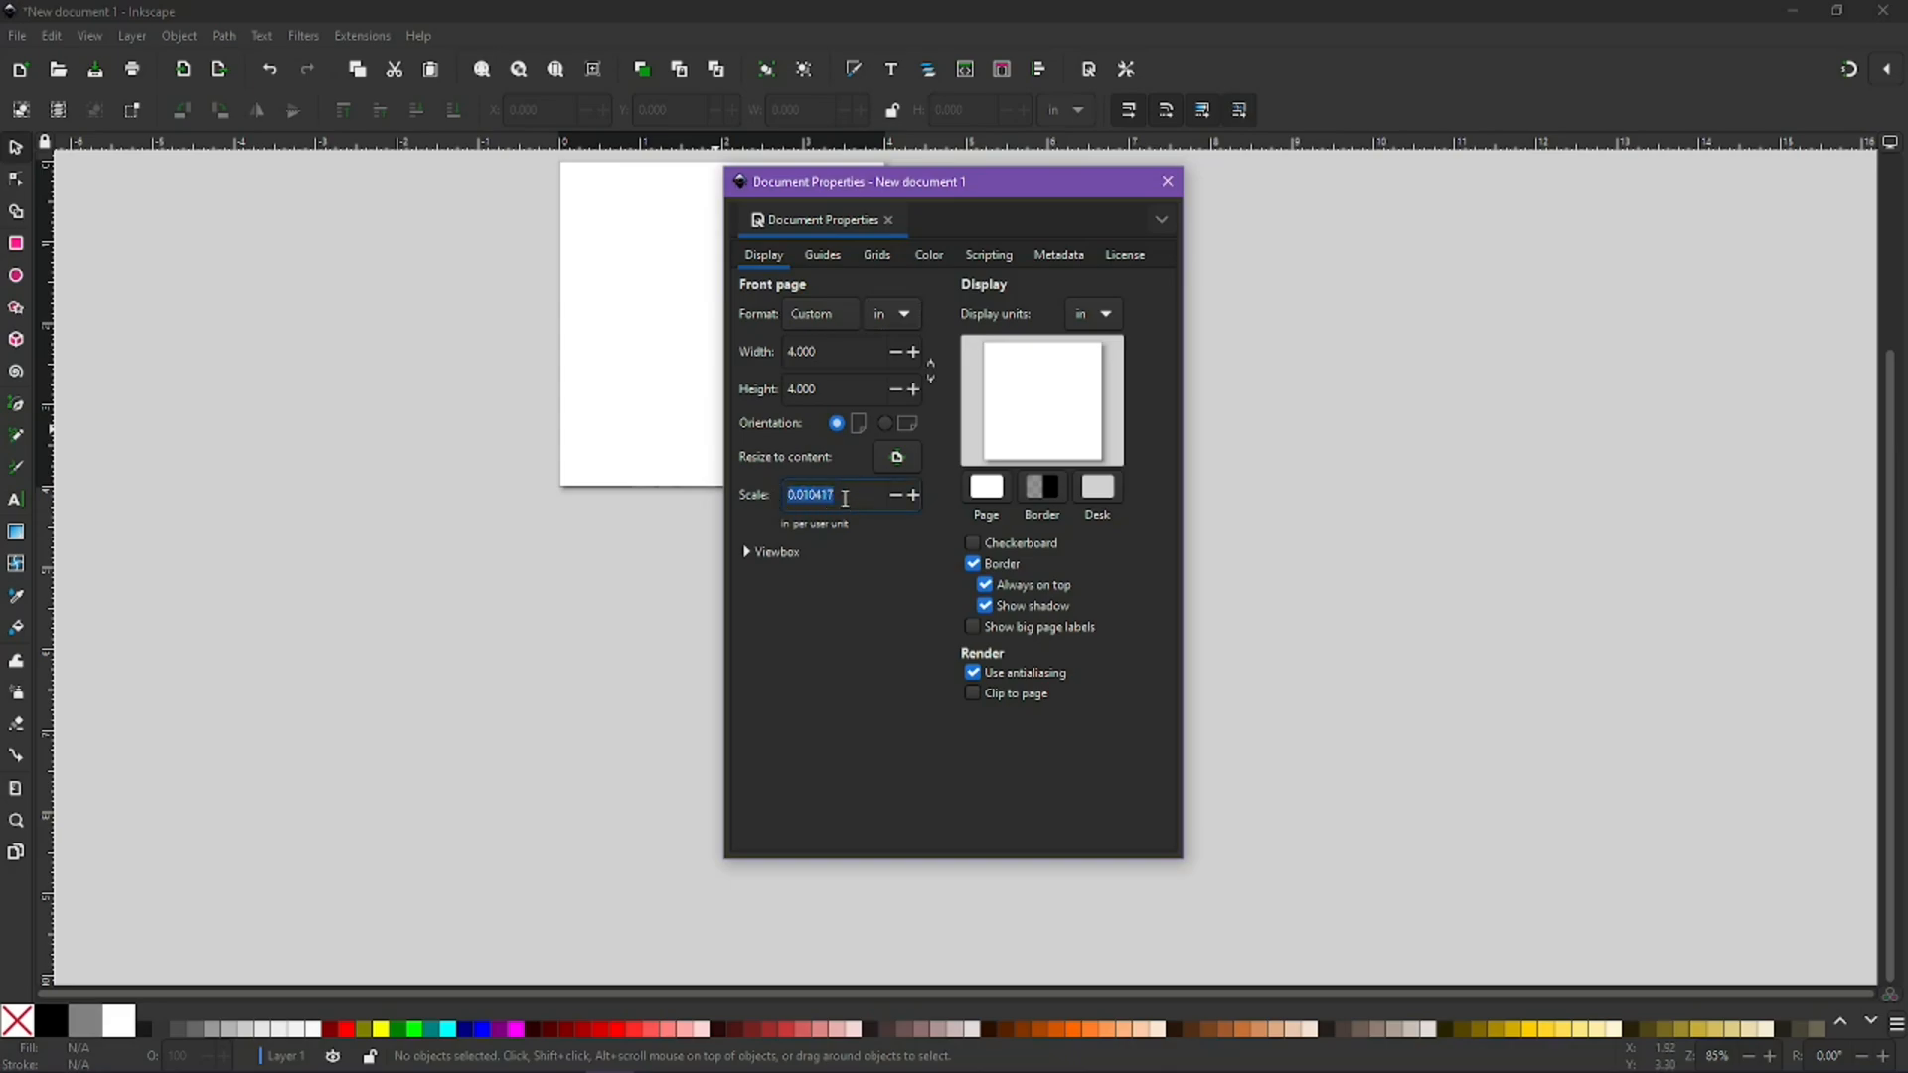
left_click_drag(846, 495, 781, 504)
left_click(857, 498)
left_click_drag(860, 494, 789, 494)
left_click(1164, 181)
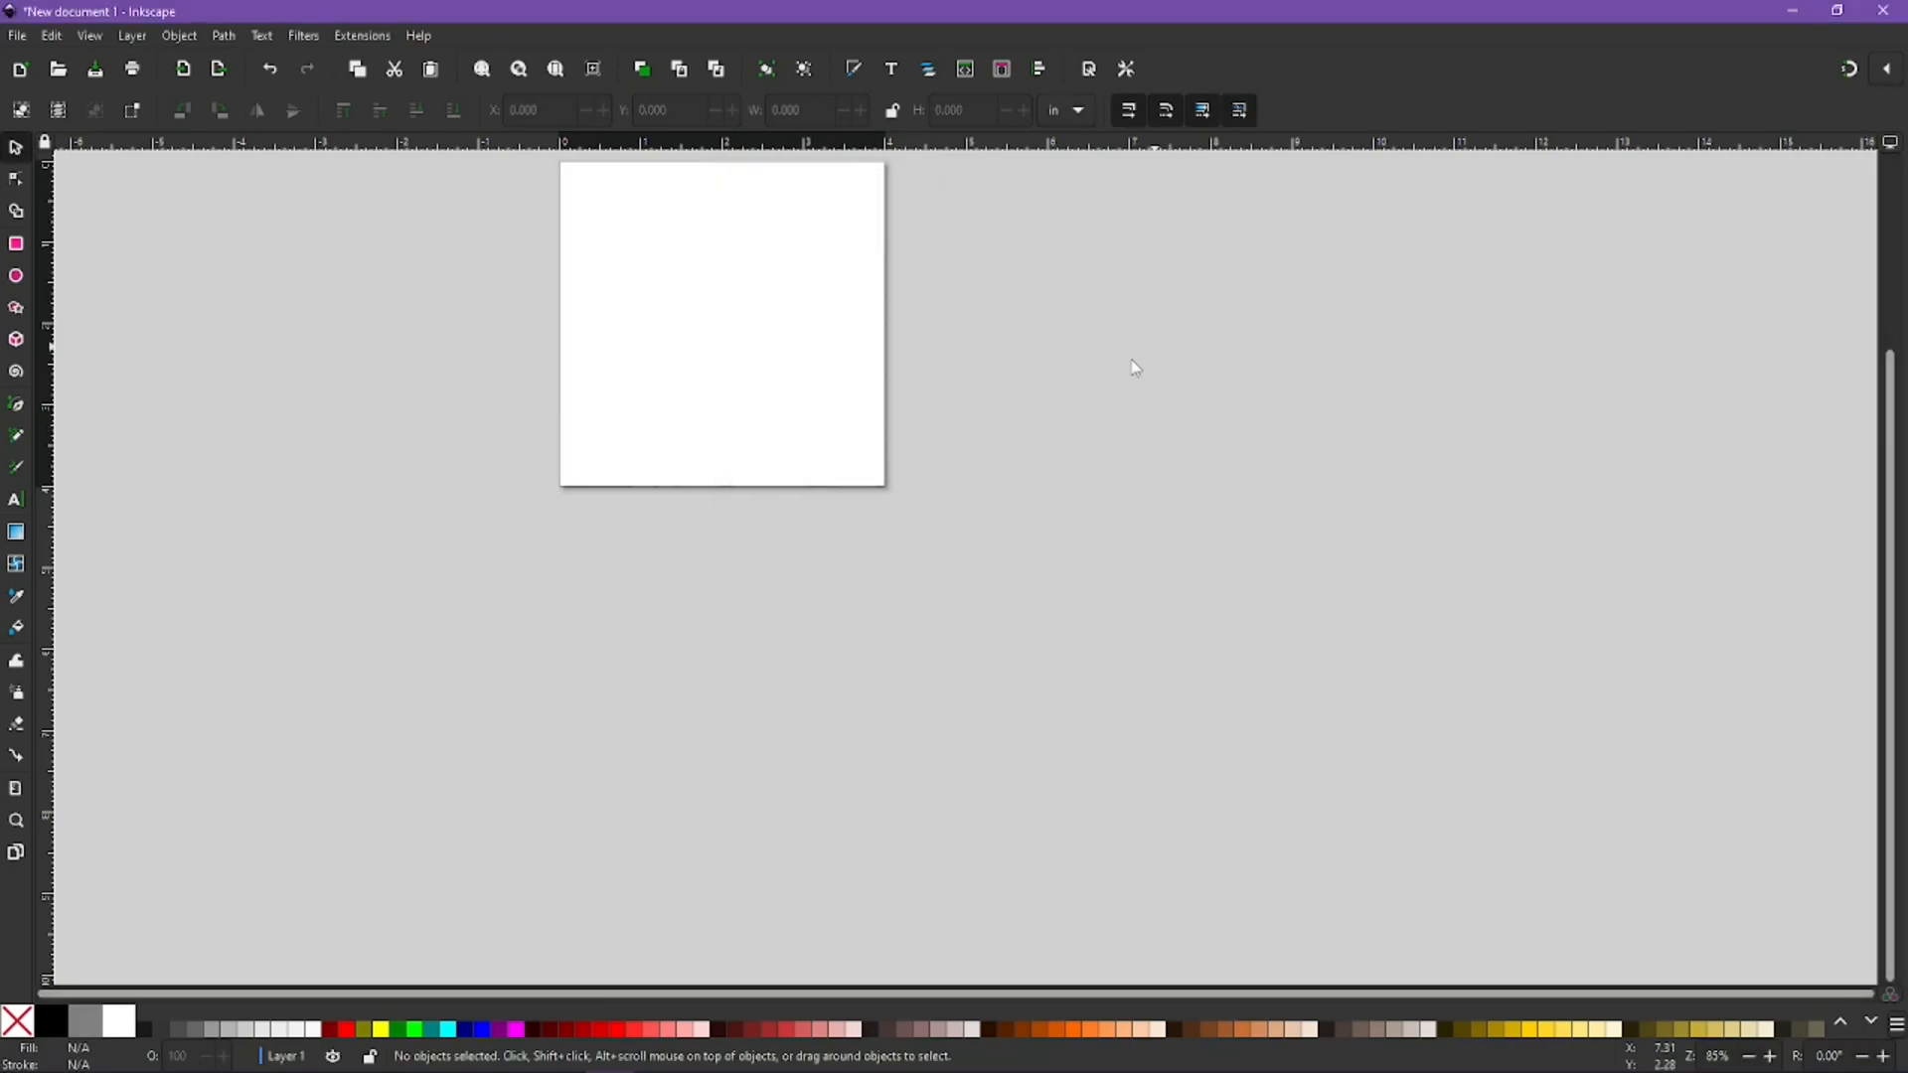
Step: Import V mark-02.jpg from the Samples folder's New folder as an embedded image with the default import options
left_click(556, 70)
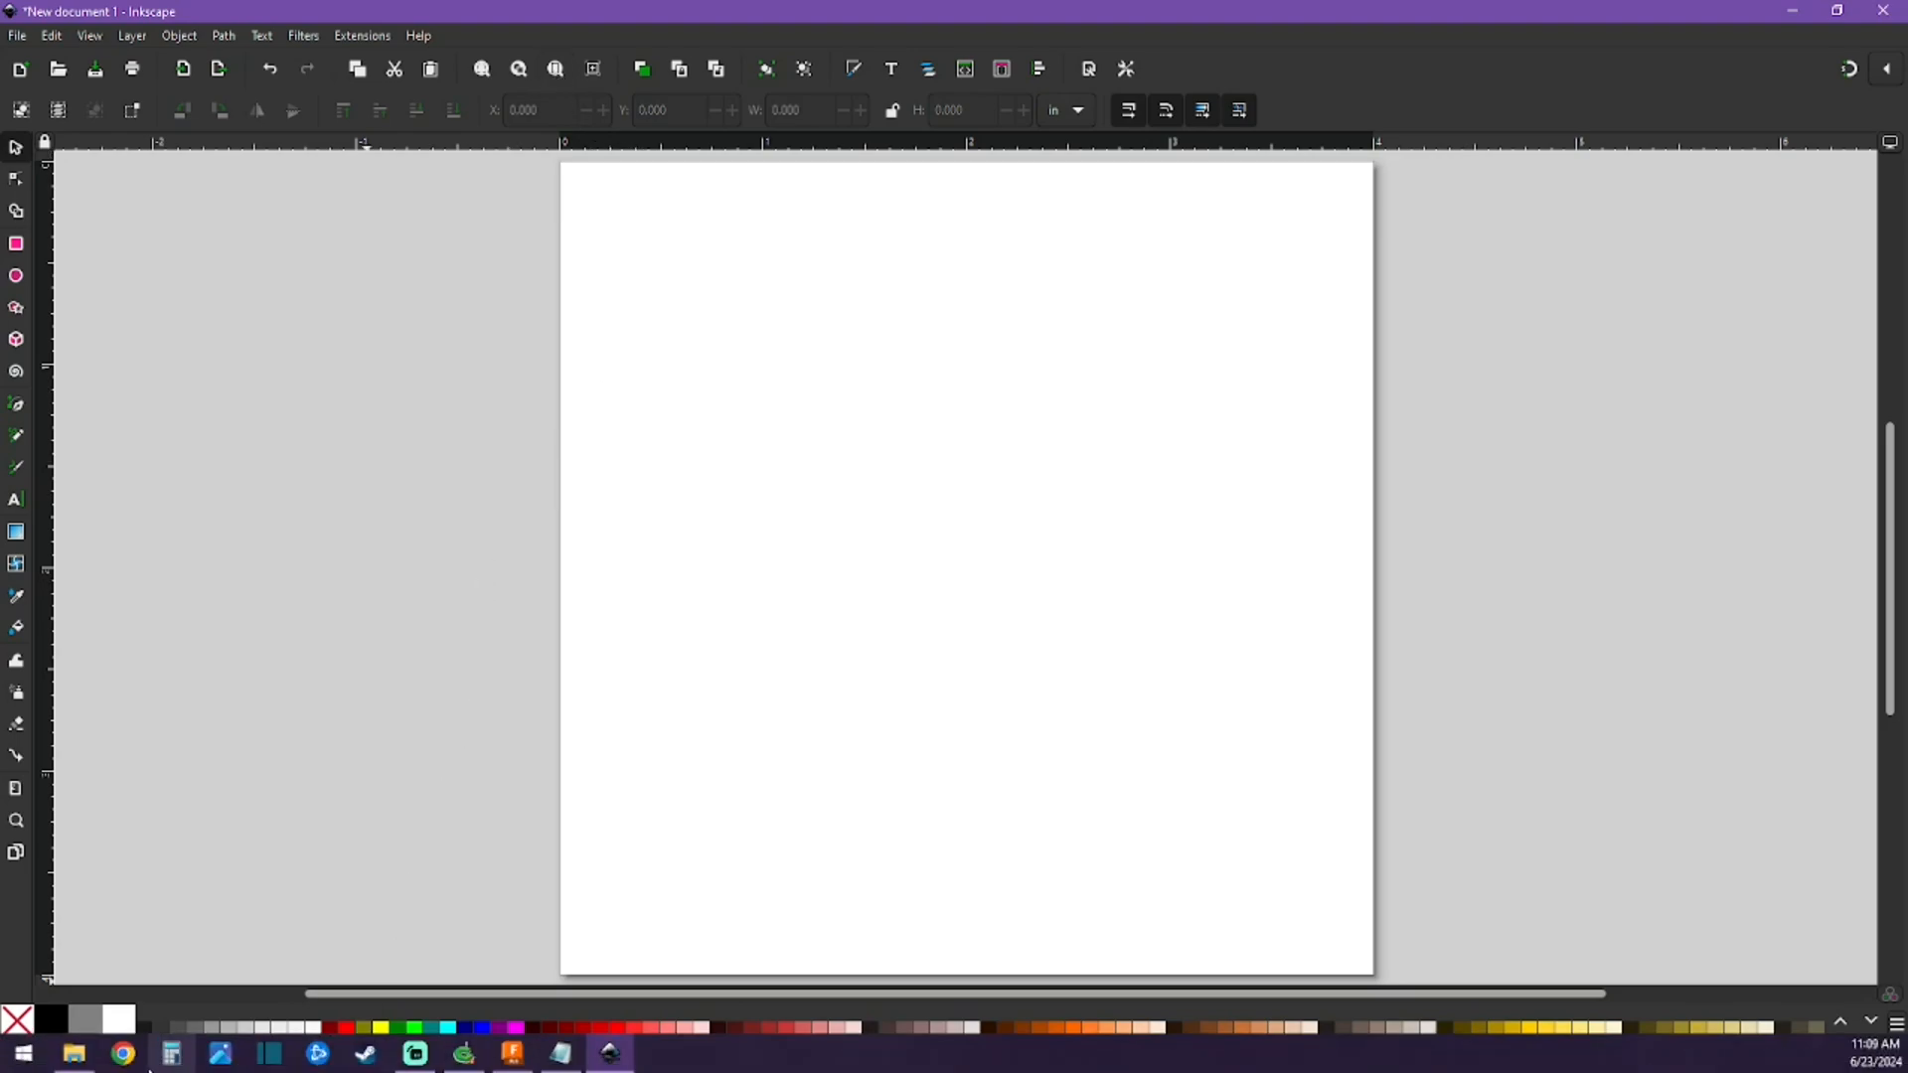
left_click(73, 1063)
left_click_drag(1499, 603, 853, 573)
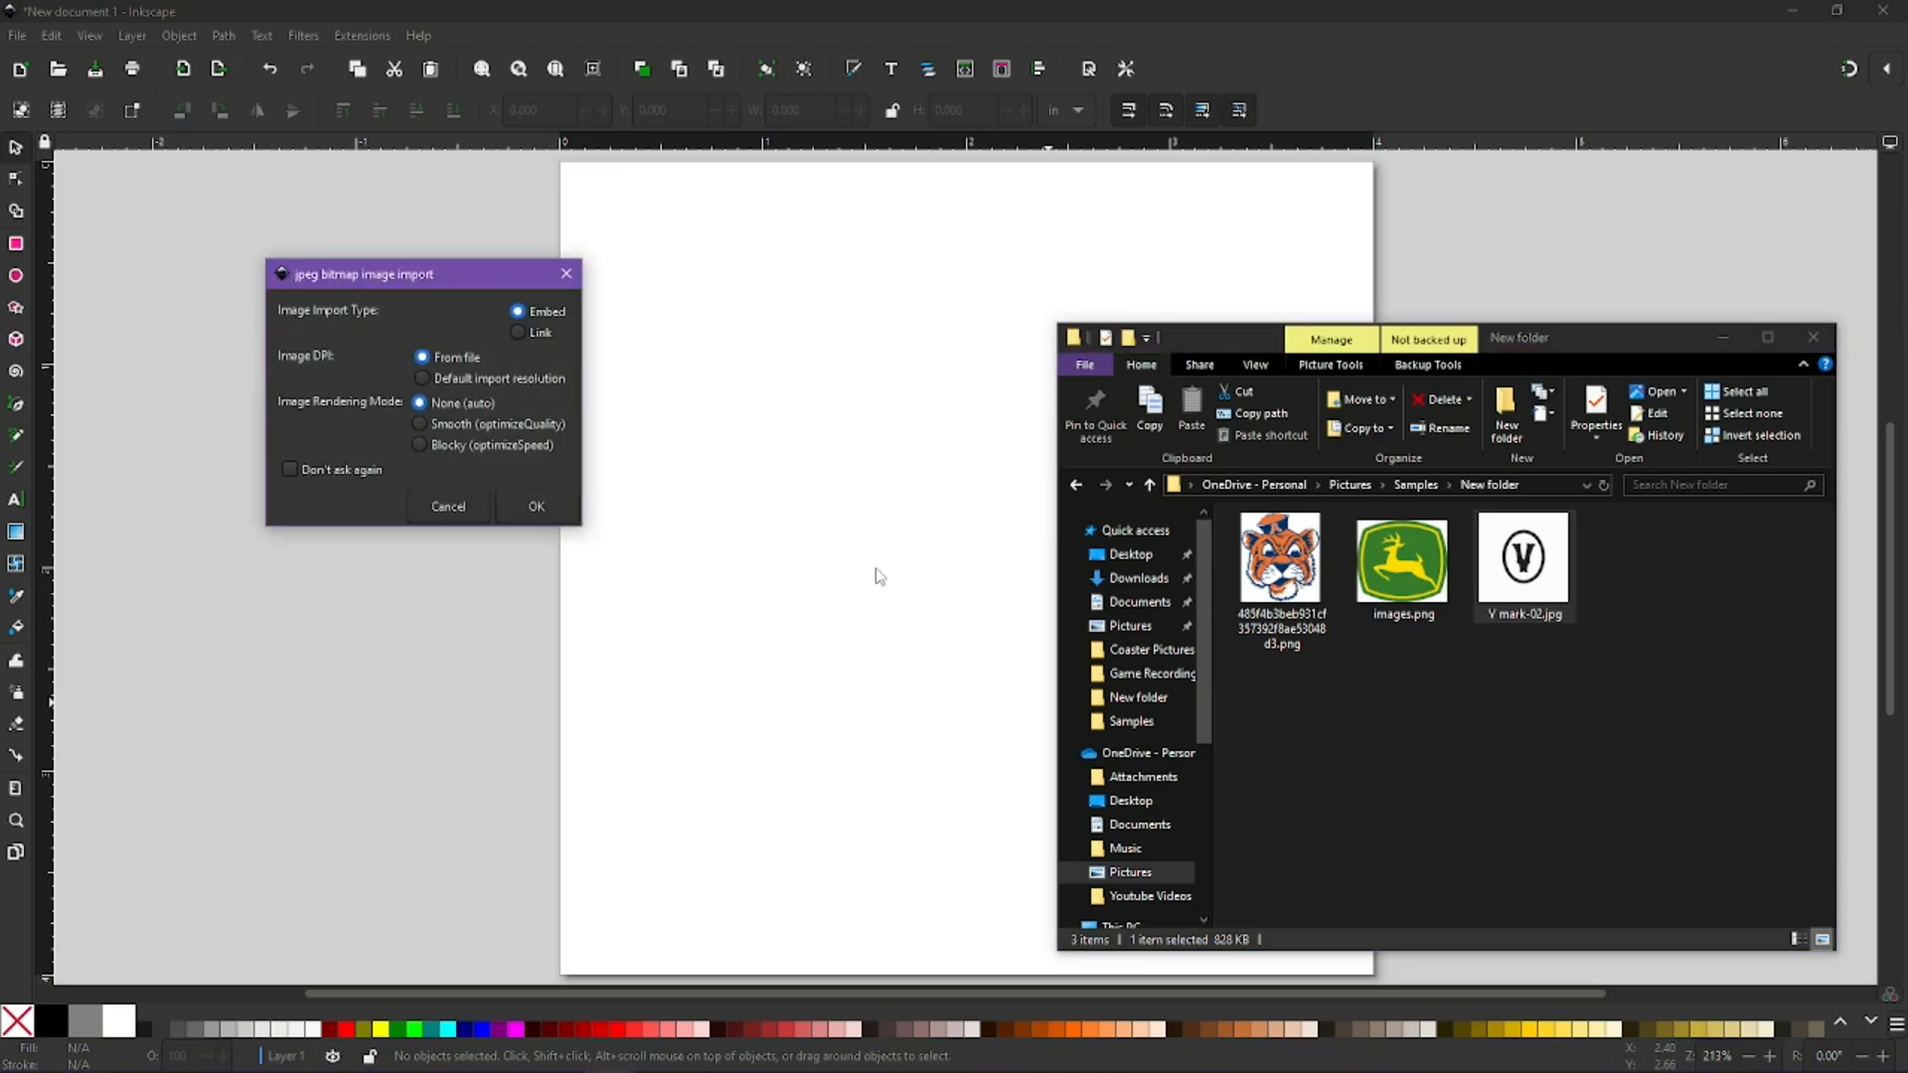
left_click(536, 507)
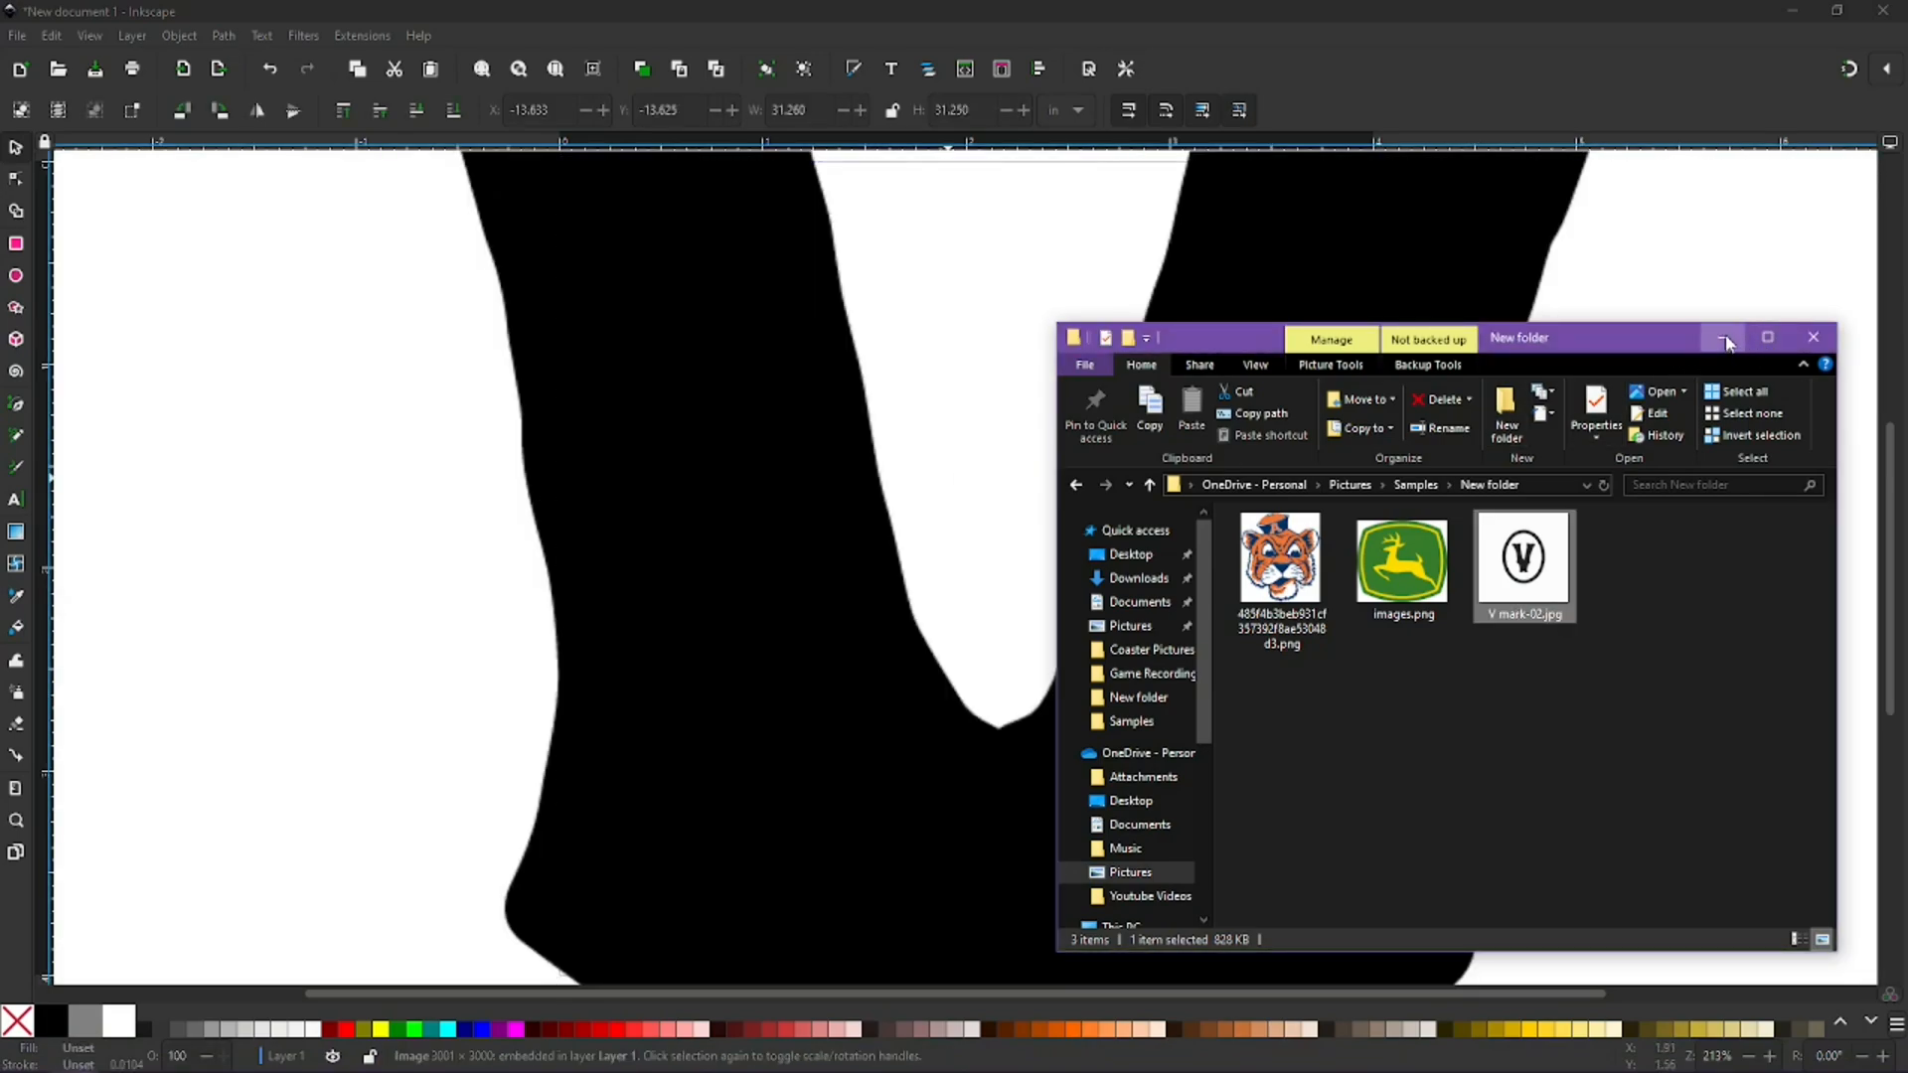
left_click(1725, 339)
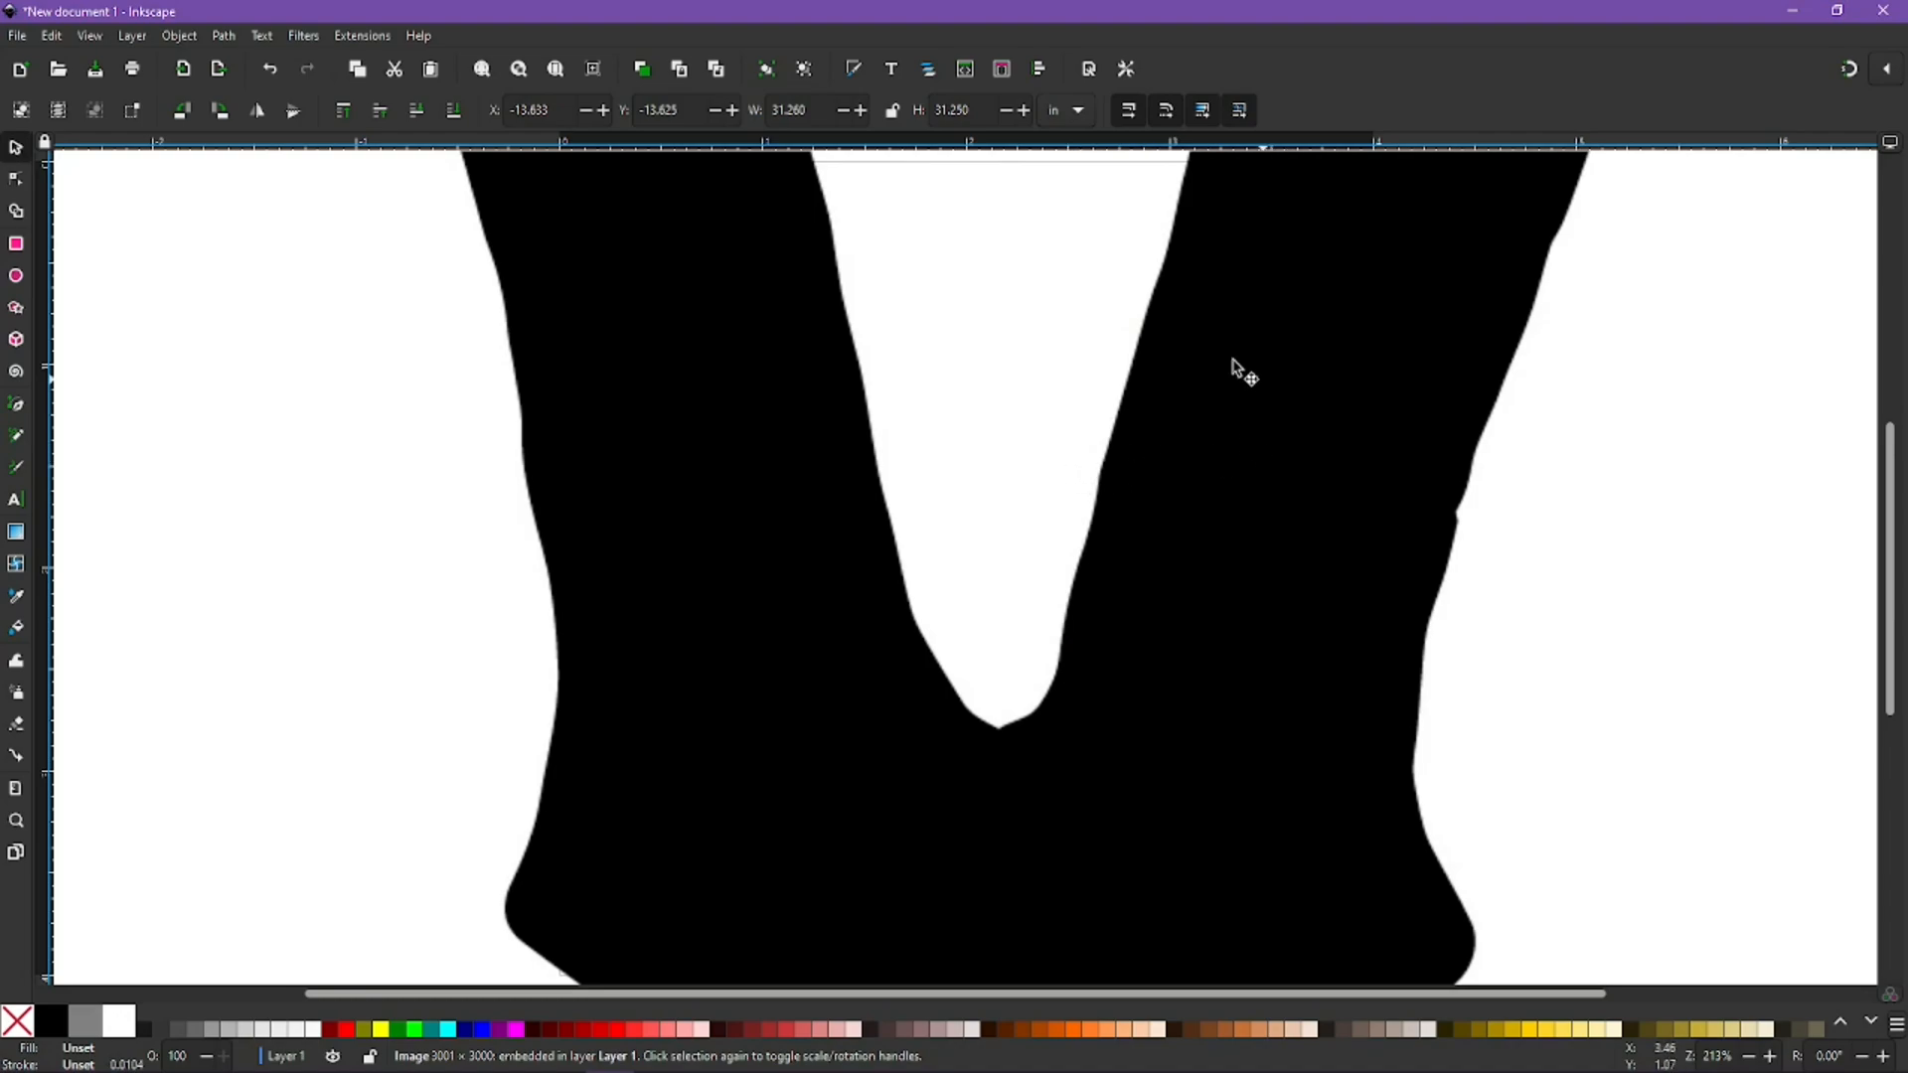
Step: Resize the imported logo image to 4 in high and 4 in wide
double_click(954, 115)
type("4")
key("Return")
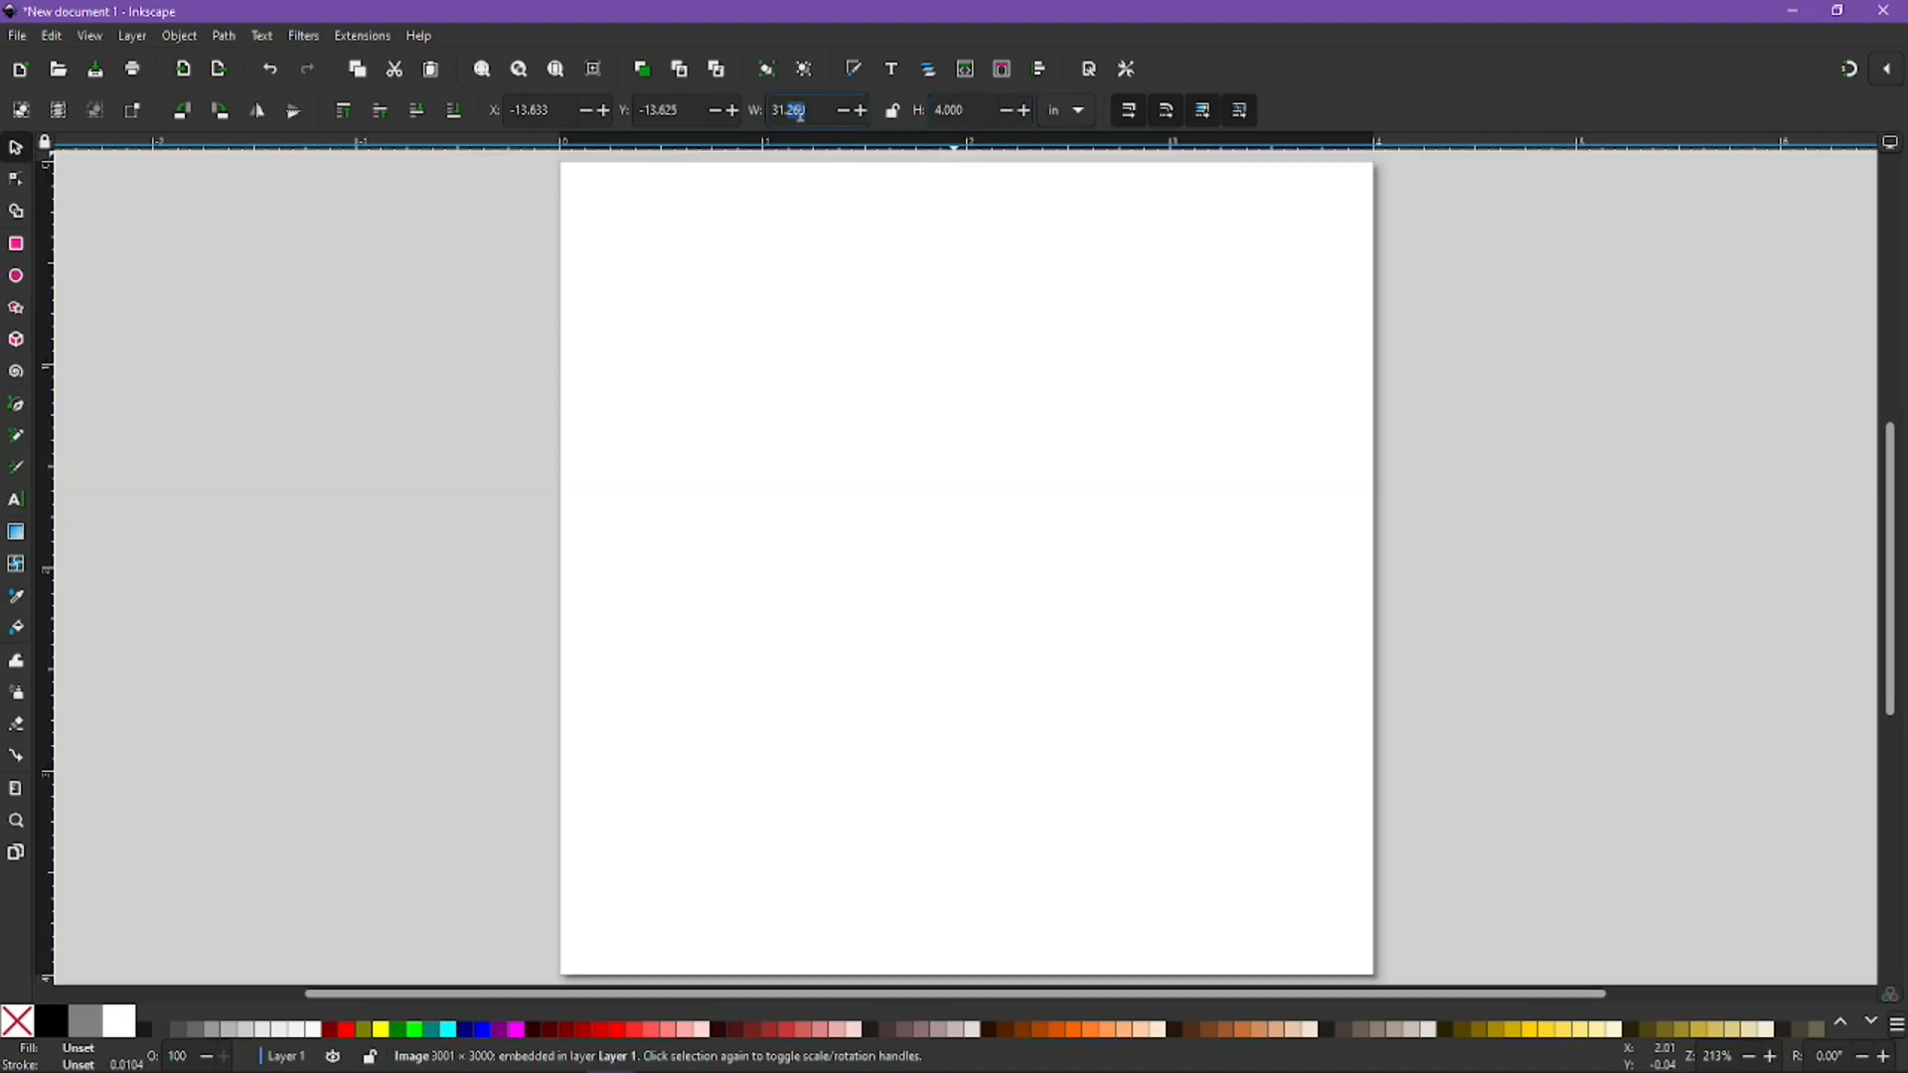
type("4")
key("Return")
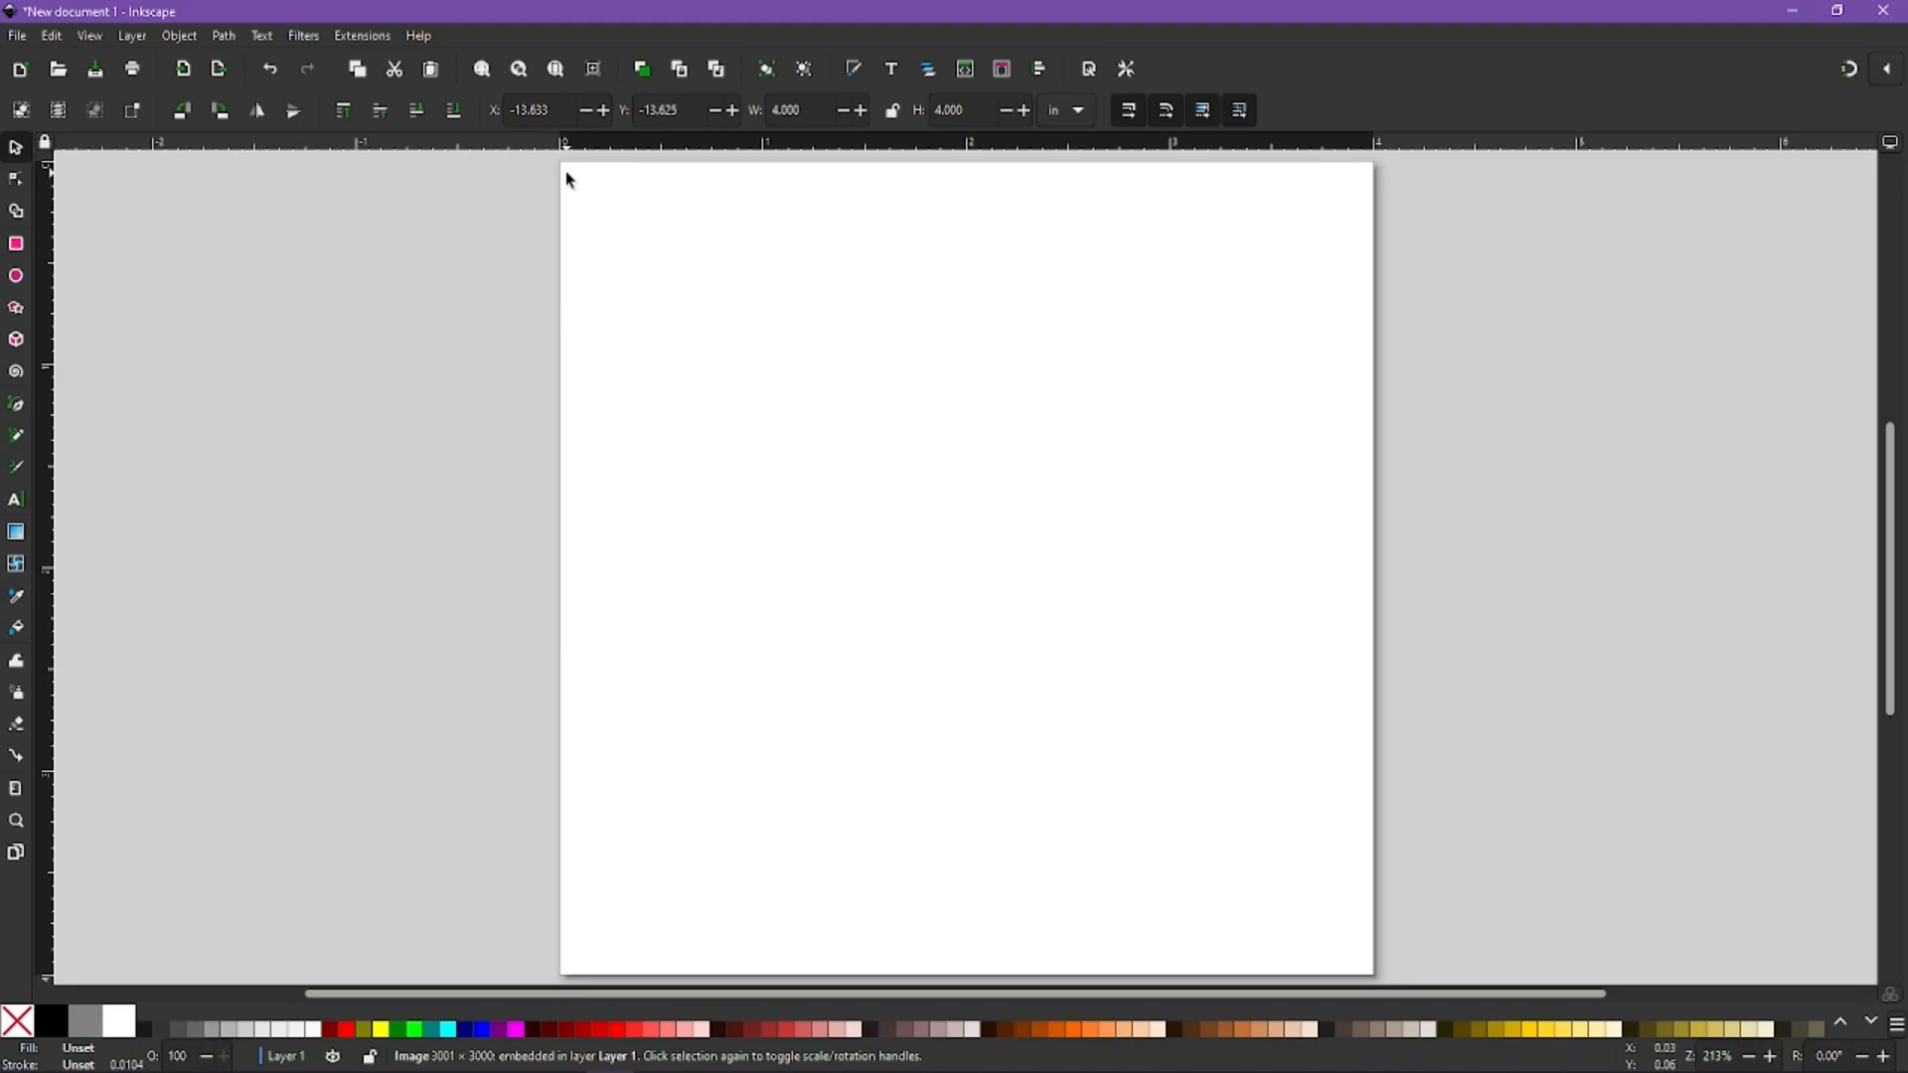
Step: Position the logo image at X 0 and Y 0 so it sits on the page
triple_click(537, 111)
type("0")
key("Tab")
type("0")
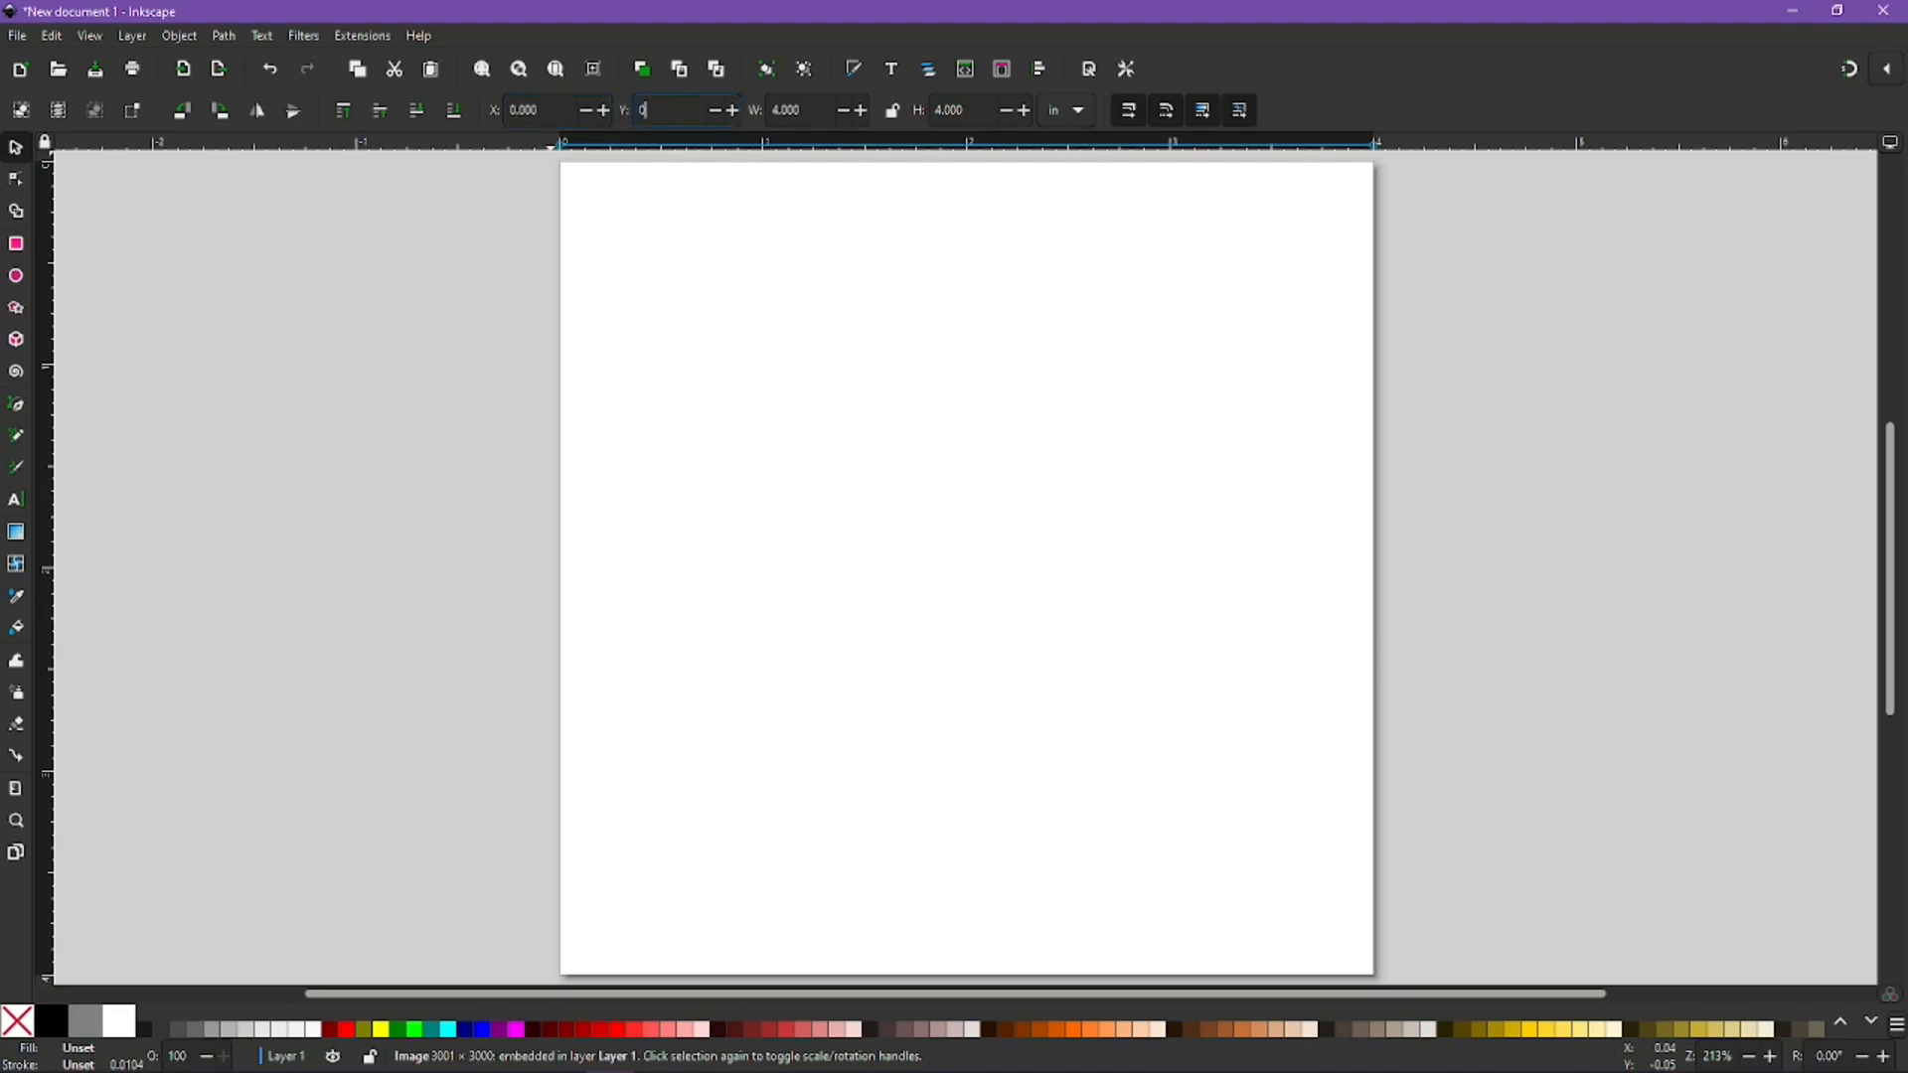
key("Return")
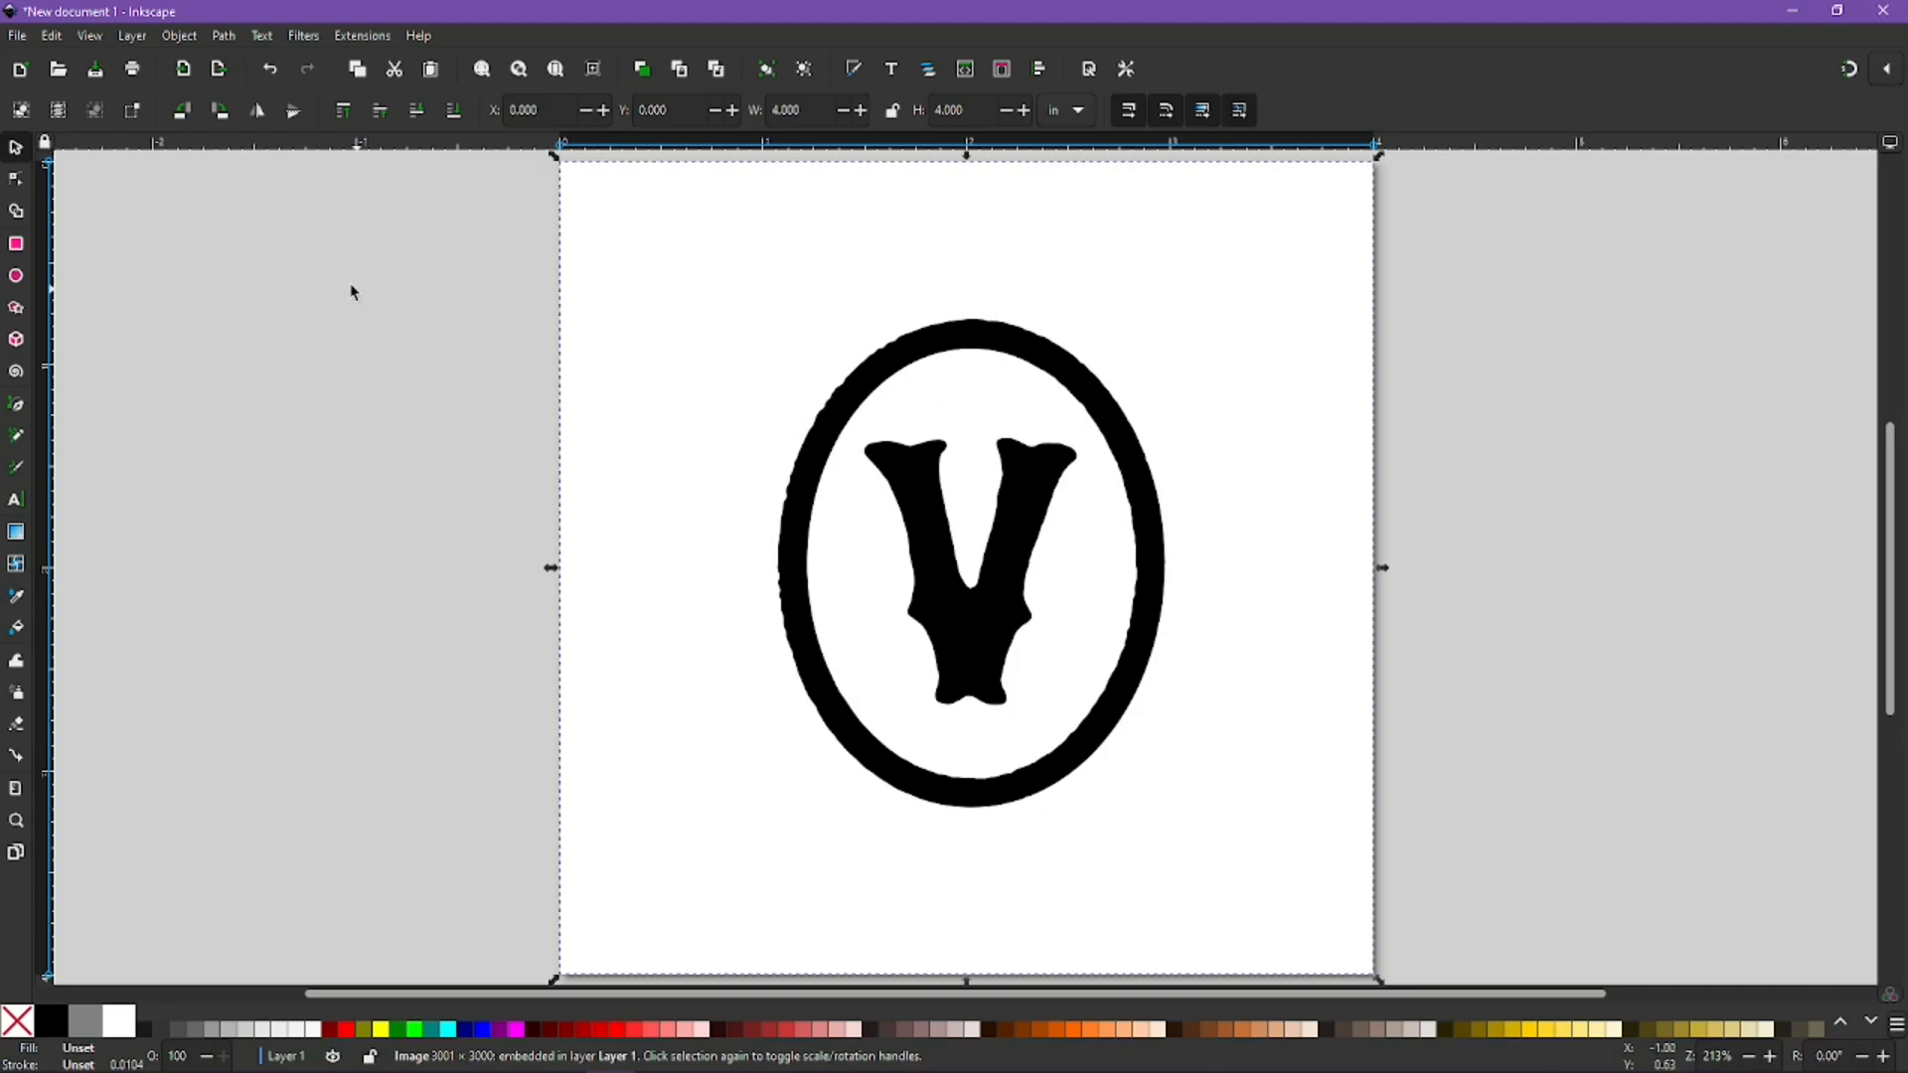
Step: Trace the V logo image into a path with a single-scan bitmap trace in Edge detection mode
left_click(225, 36)
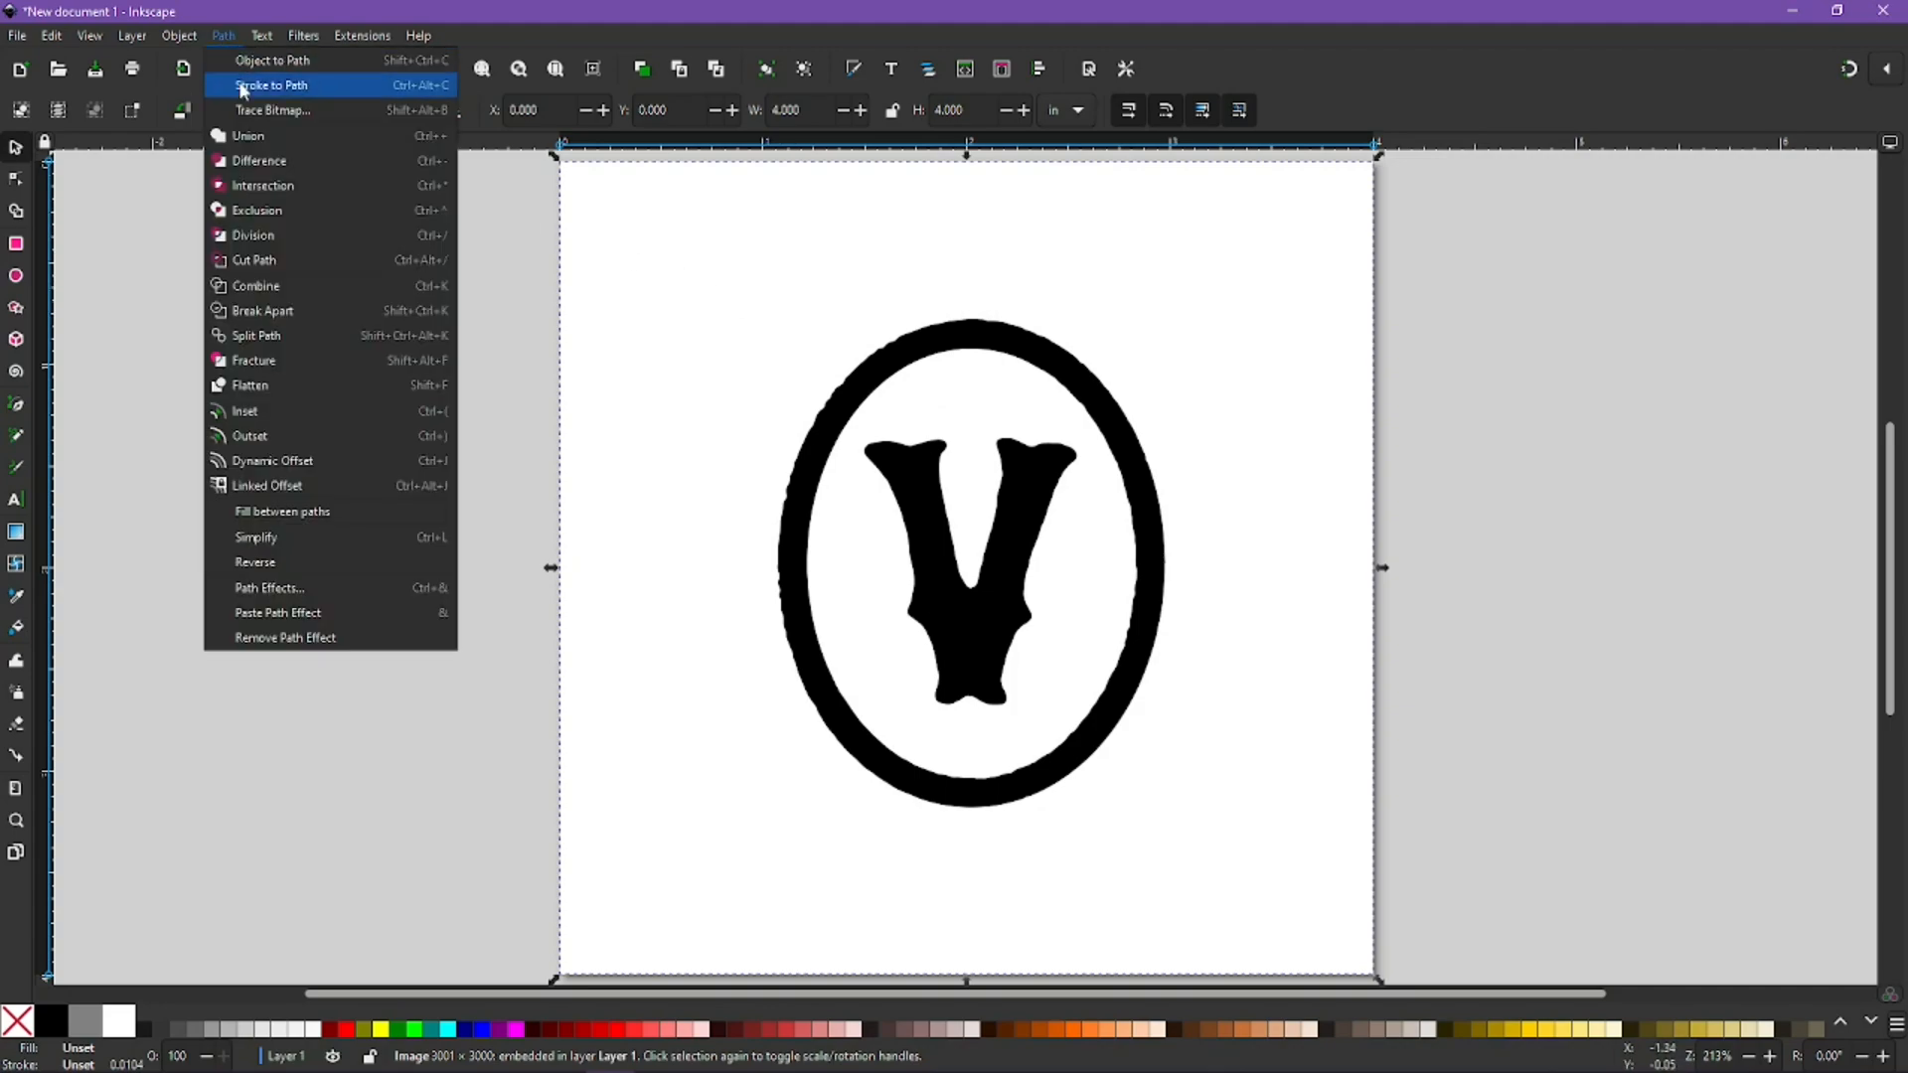
left_click(276, 115)
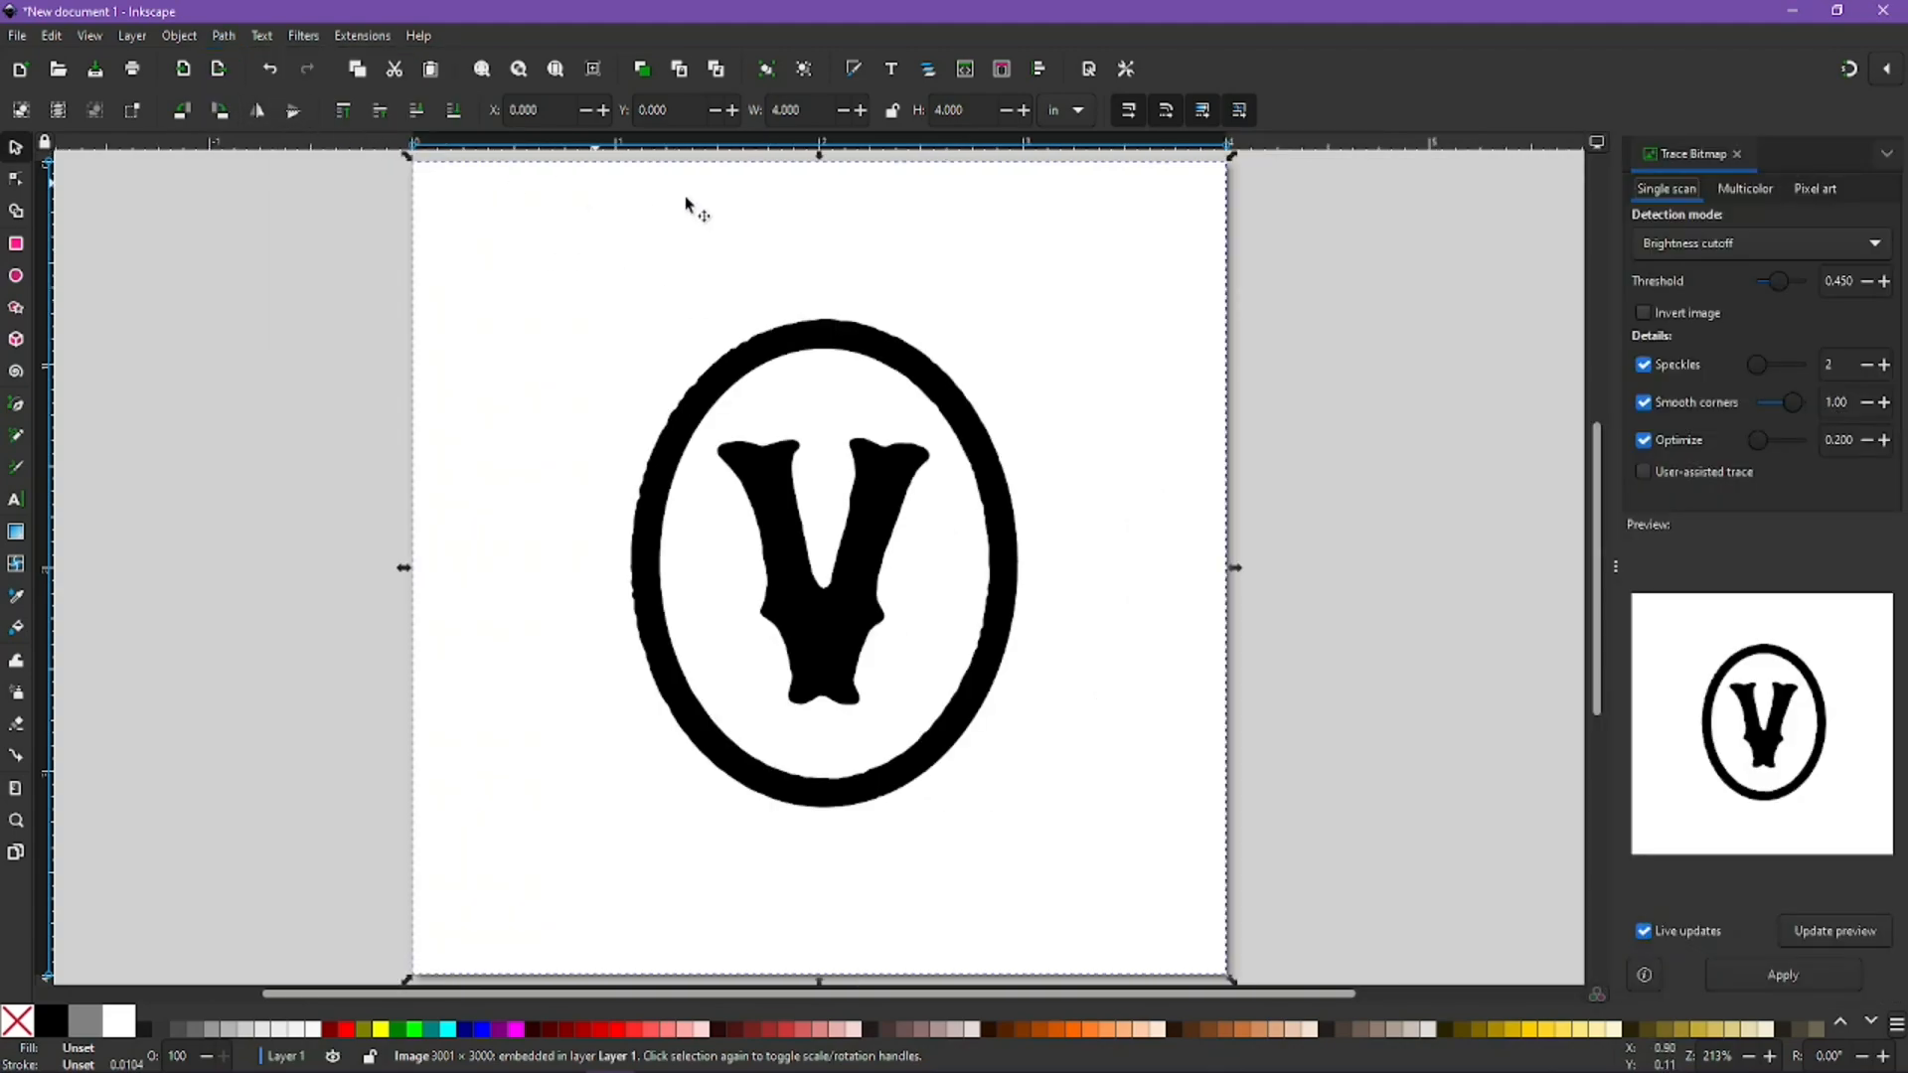
left_click_drag(1620, 316, 1318, 316)
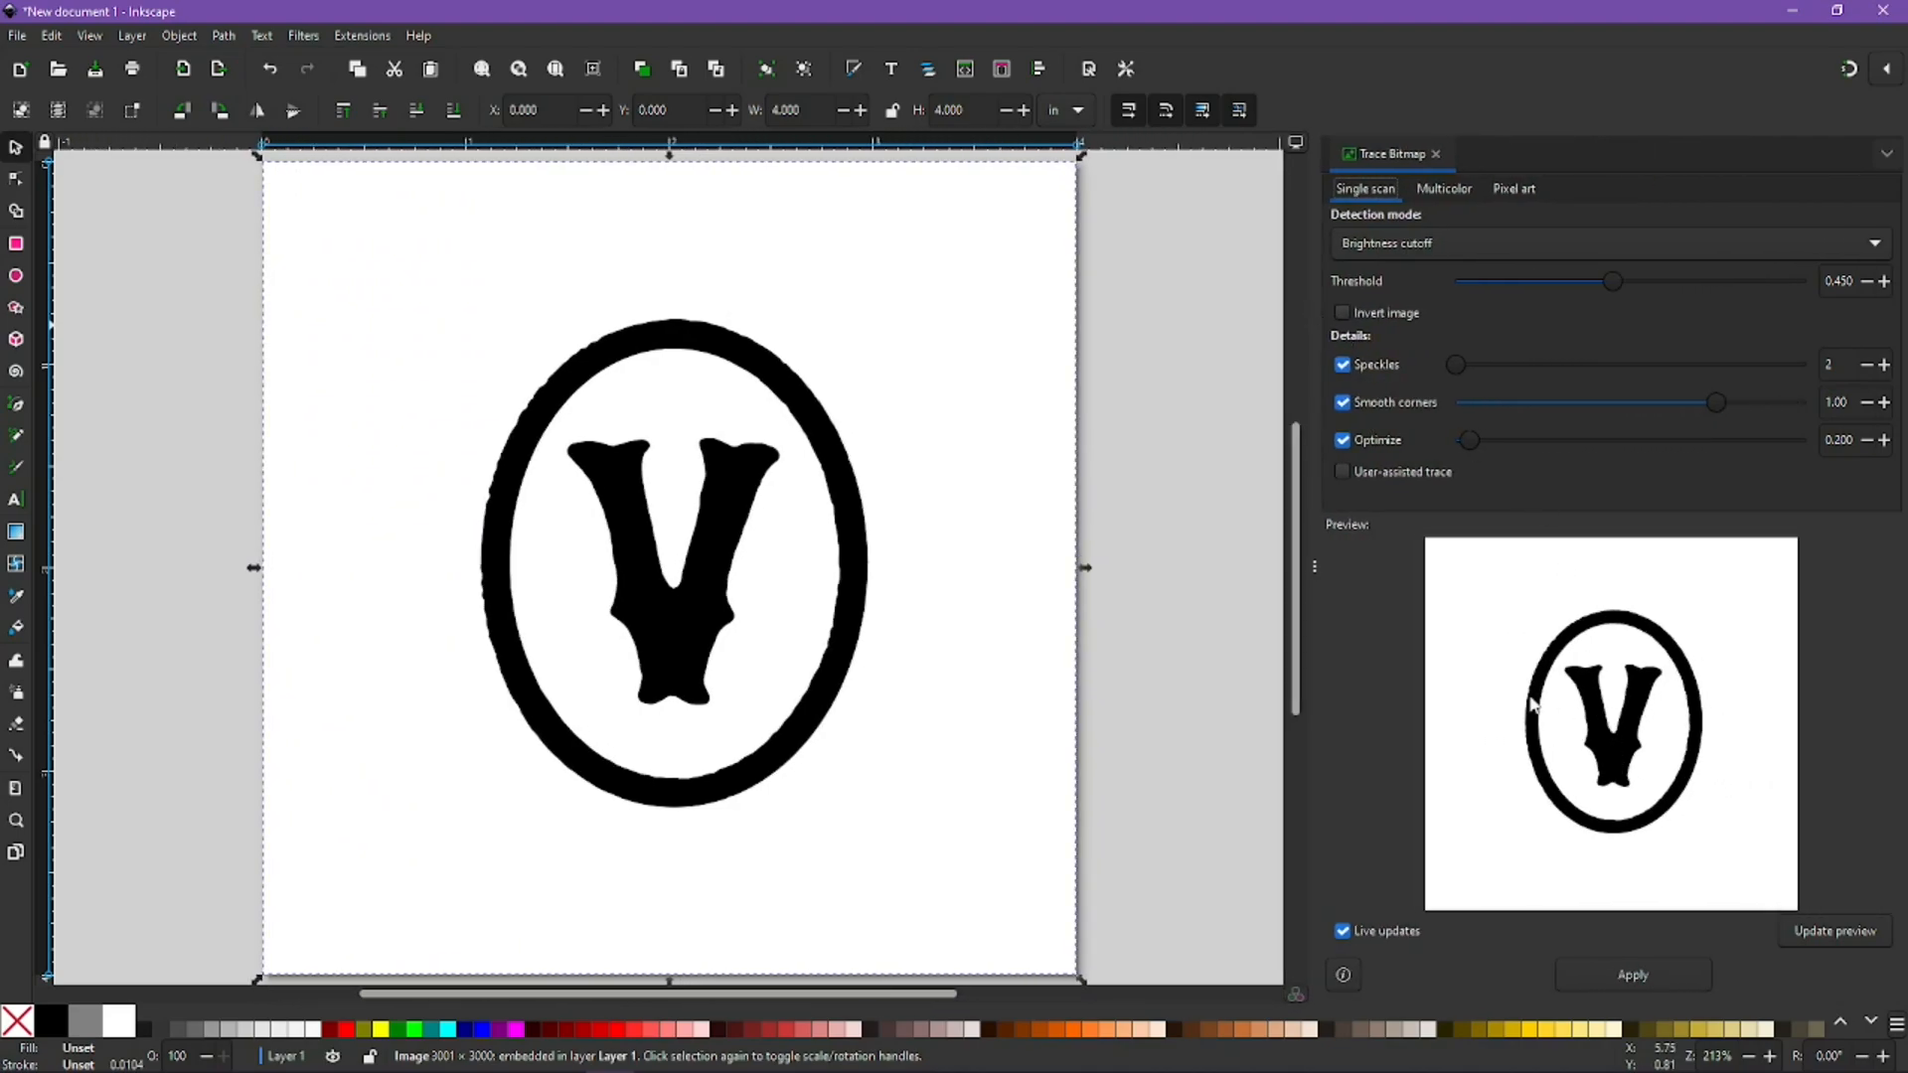
left_click(1435, 246)
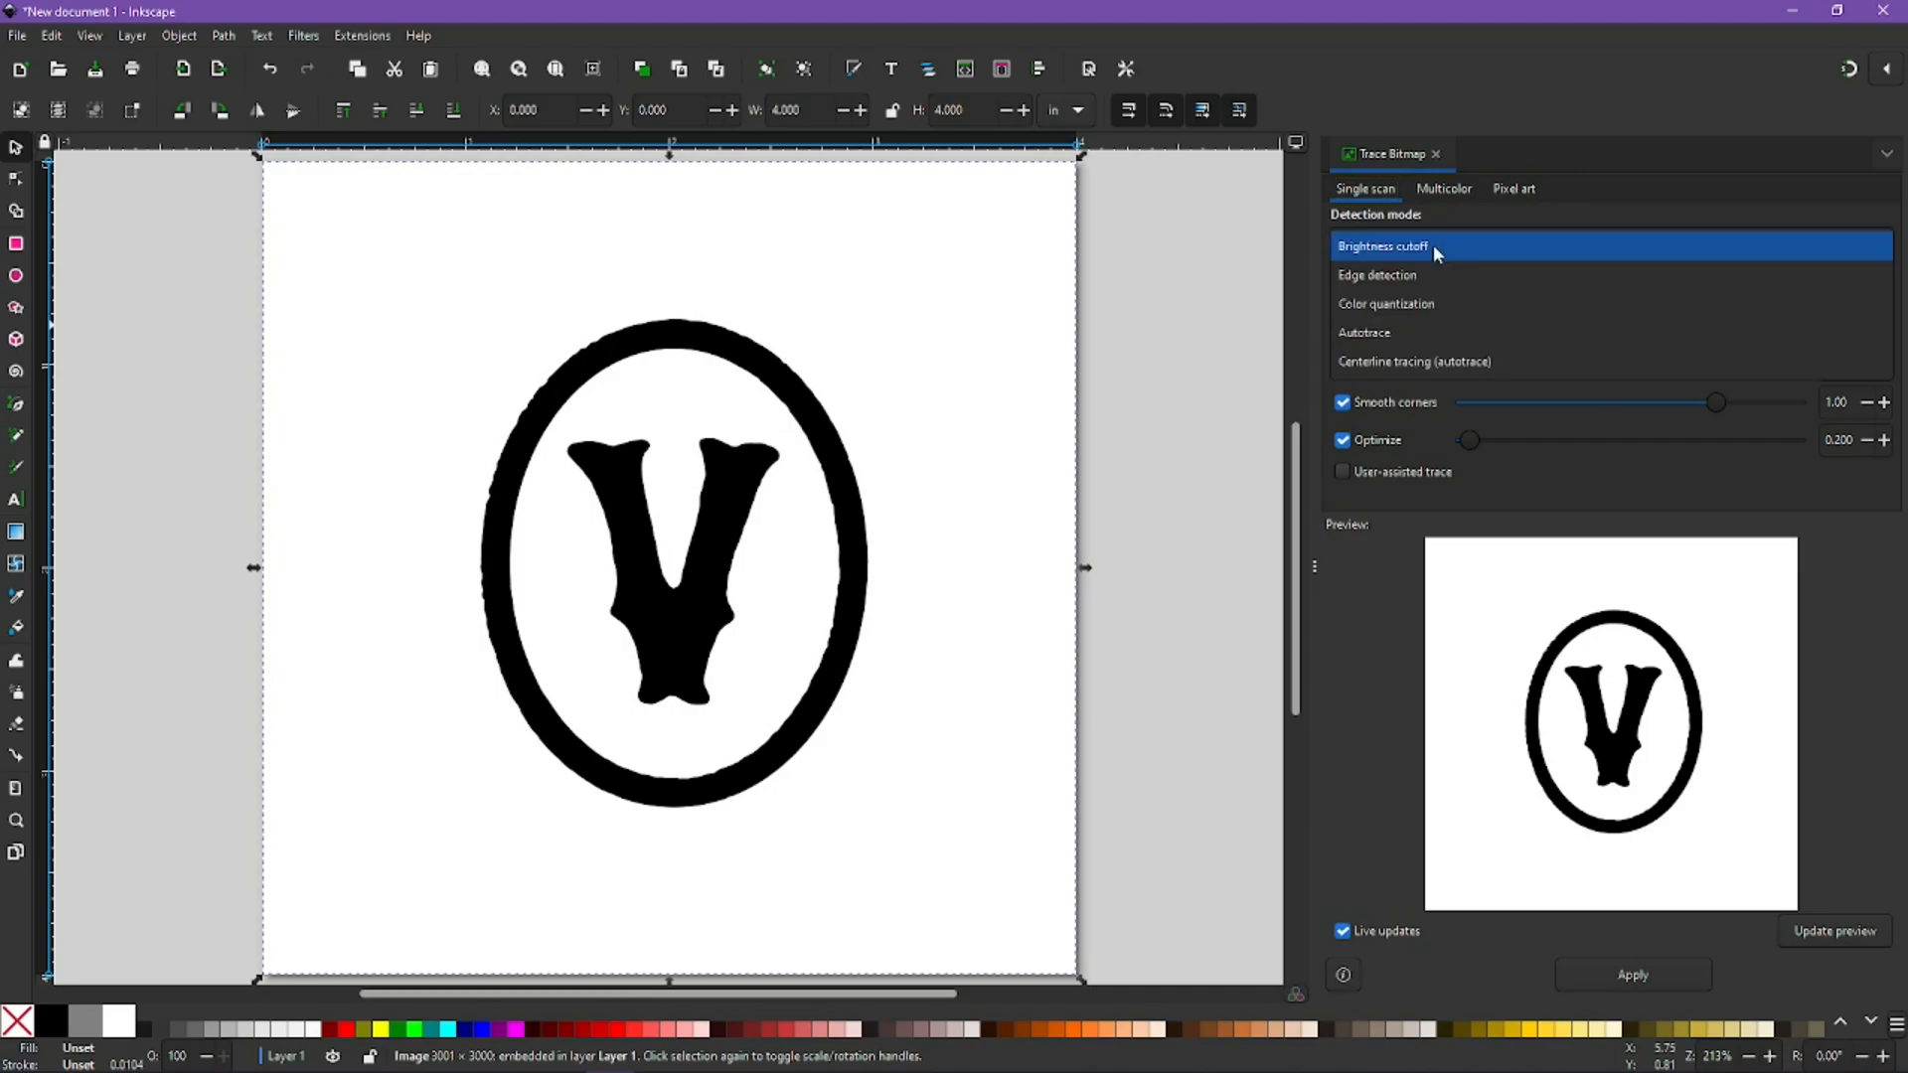
left_click(1405, 271)
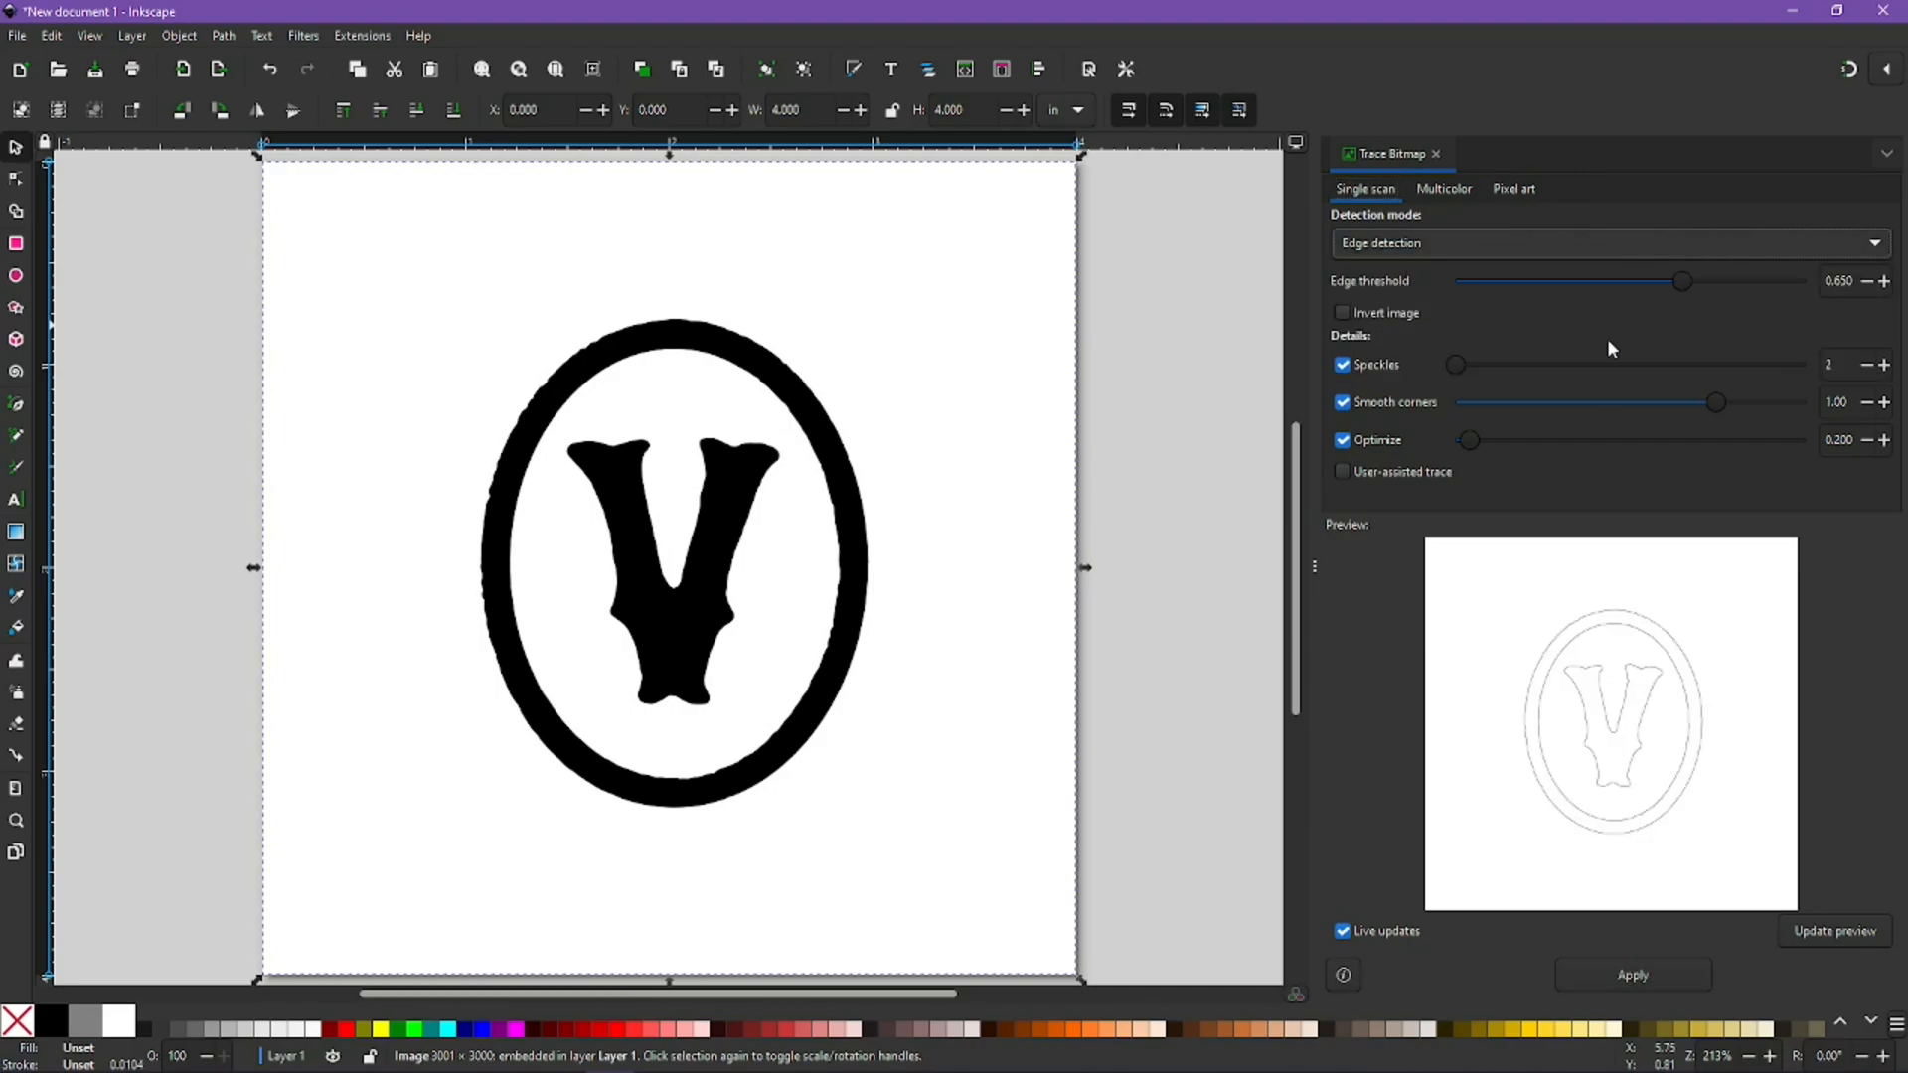
left_click(1619, 971)
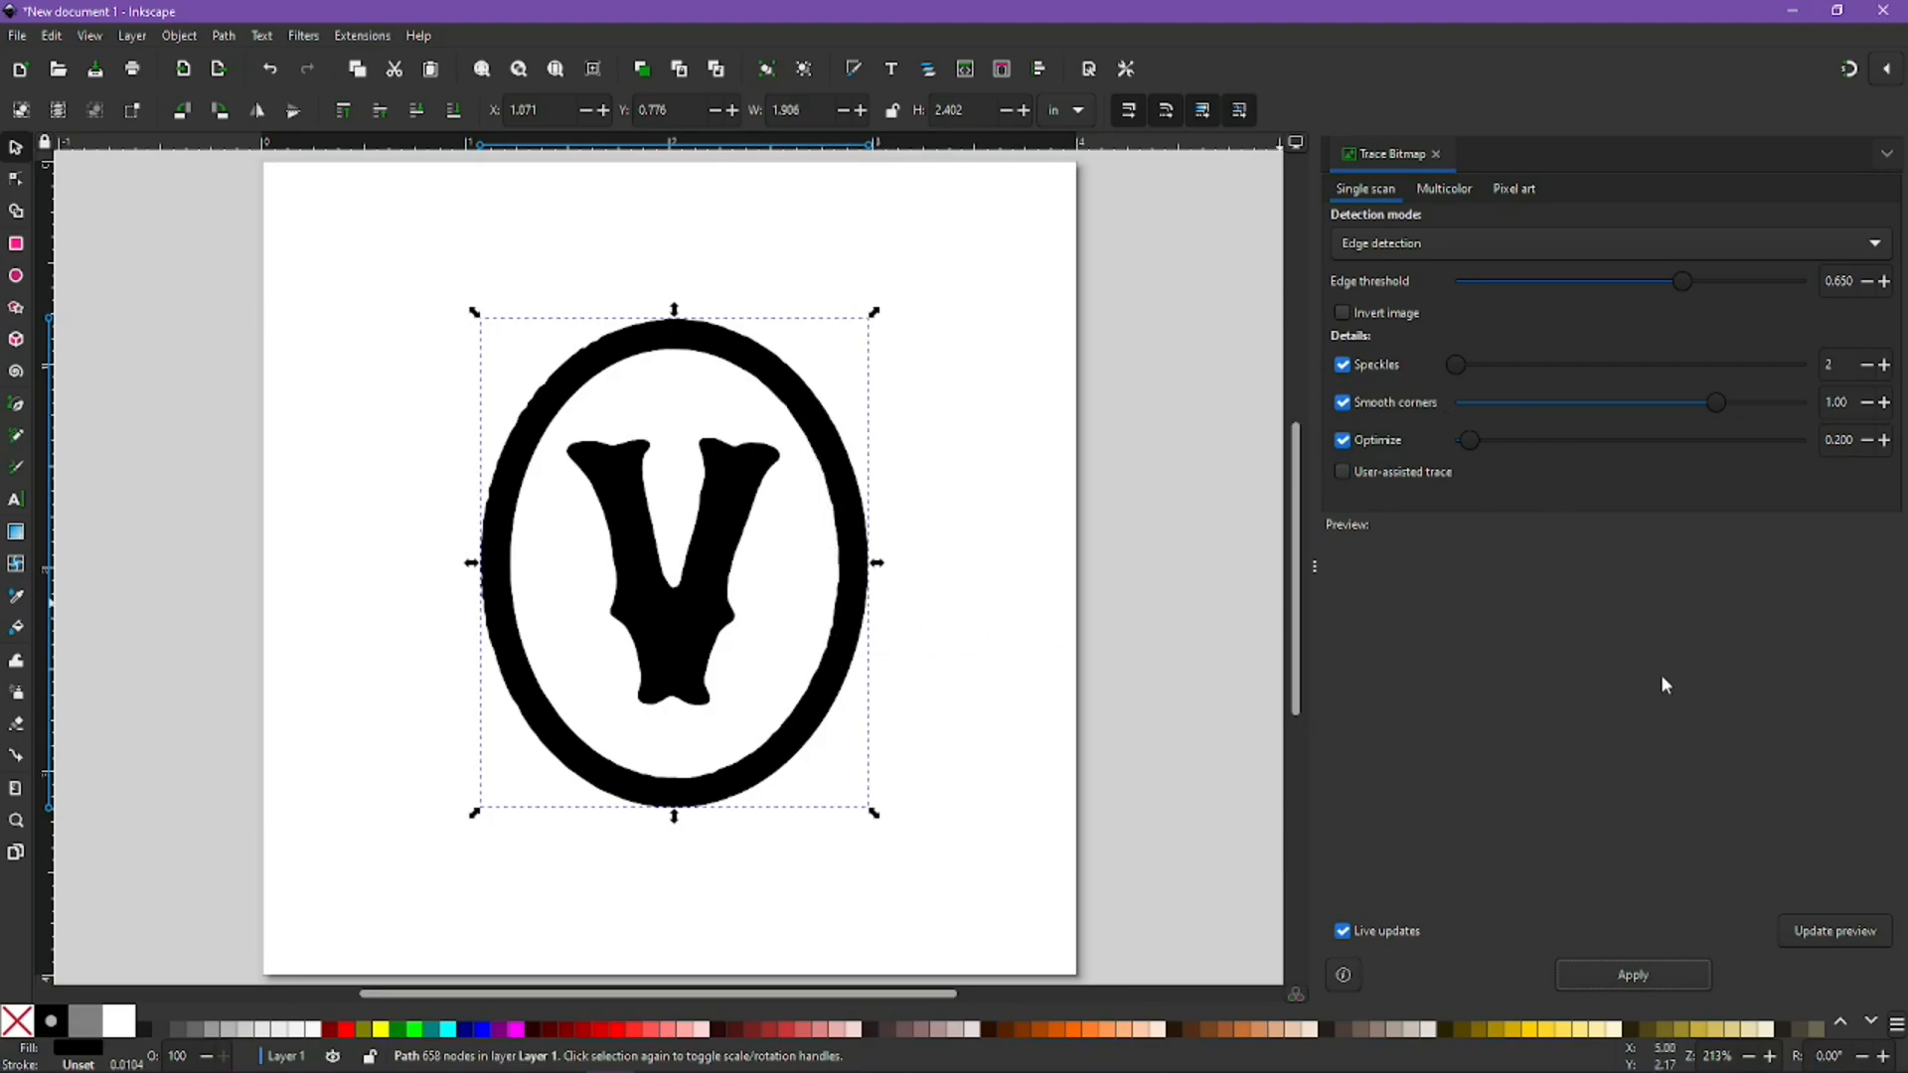
Step: Set the page's export destination to a Plain SVG file named "V logo 2" on the Desktop
left_click(17, 35)
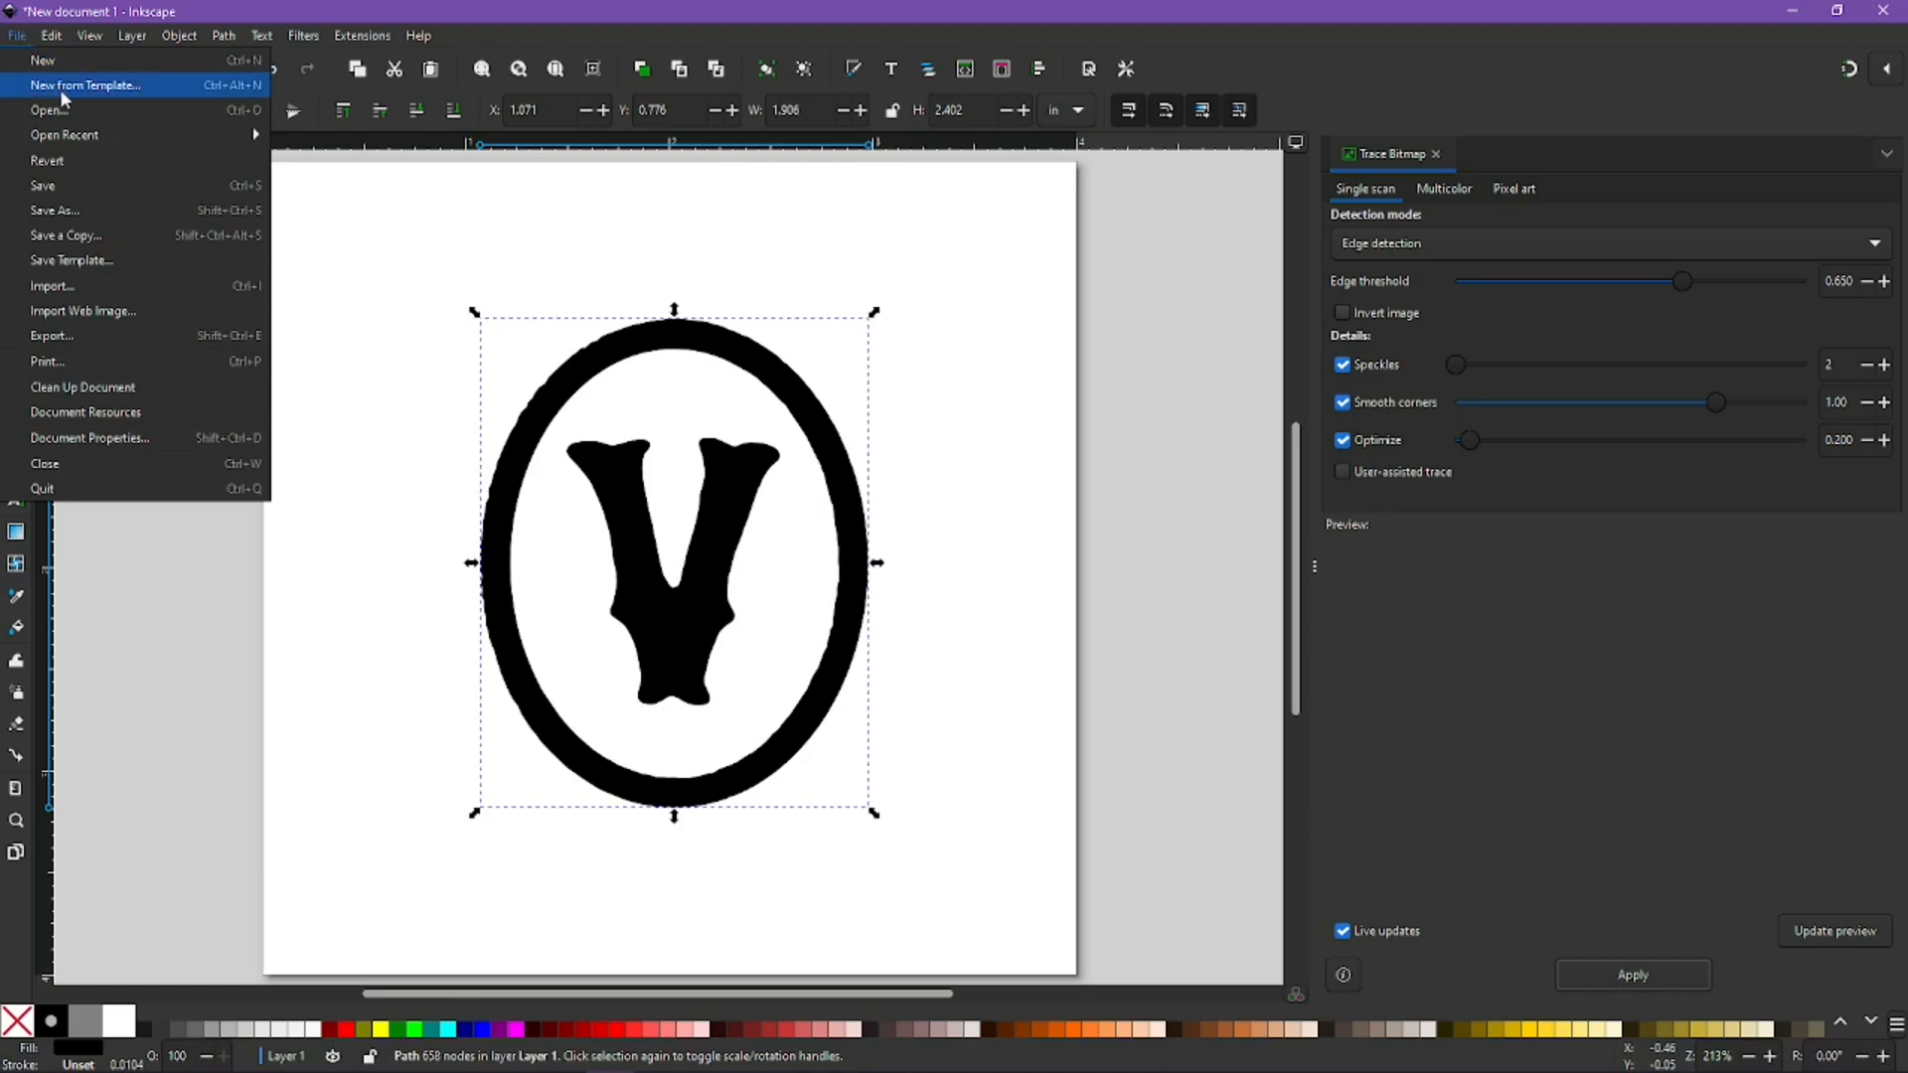
left_click(88, 344)
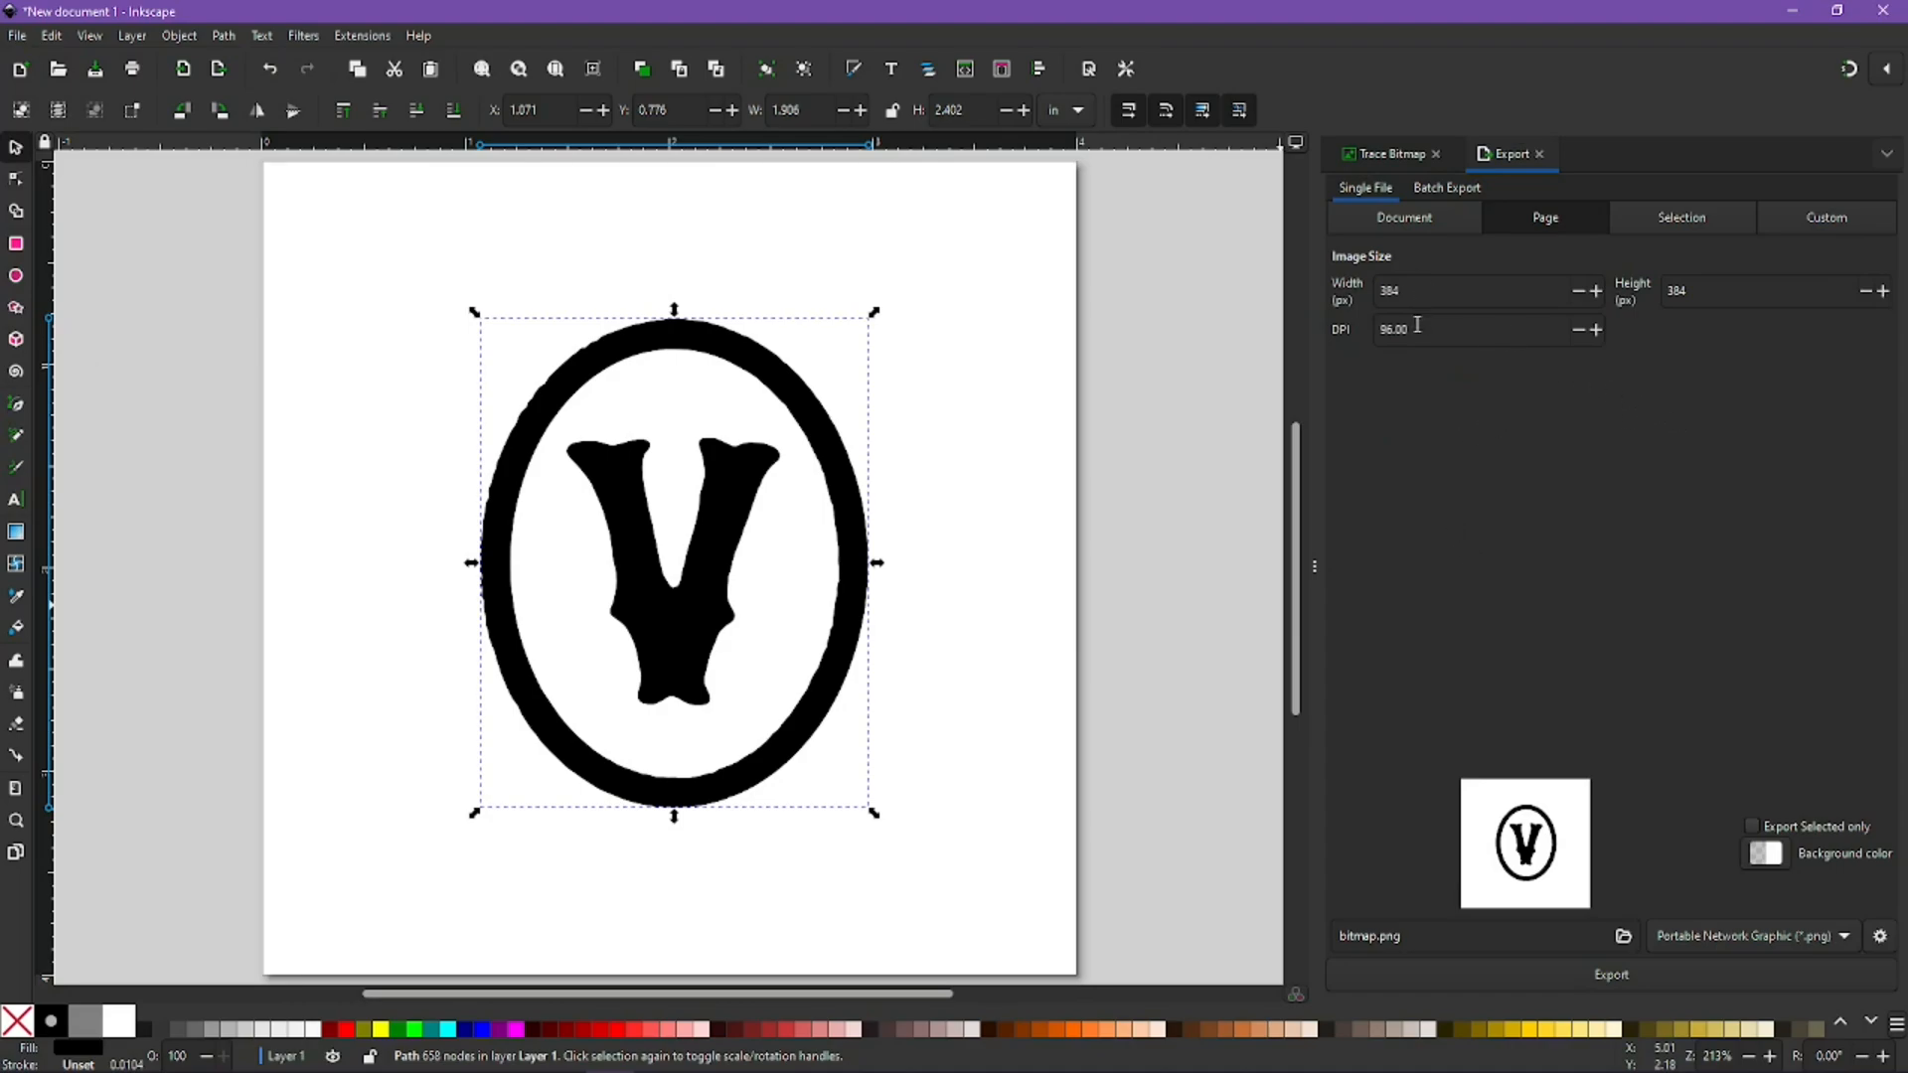
left_click(1623, 937)
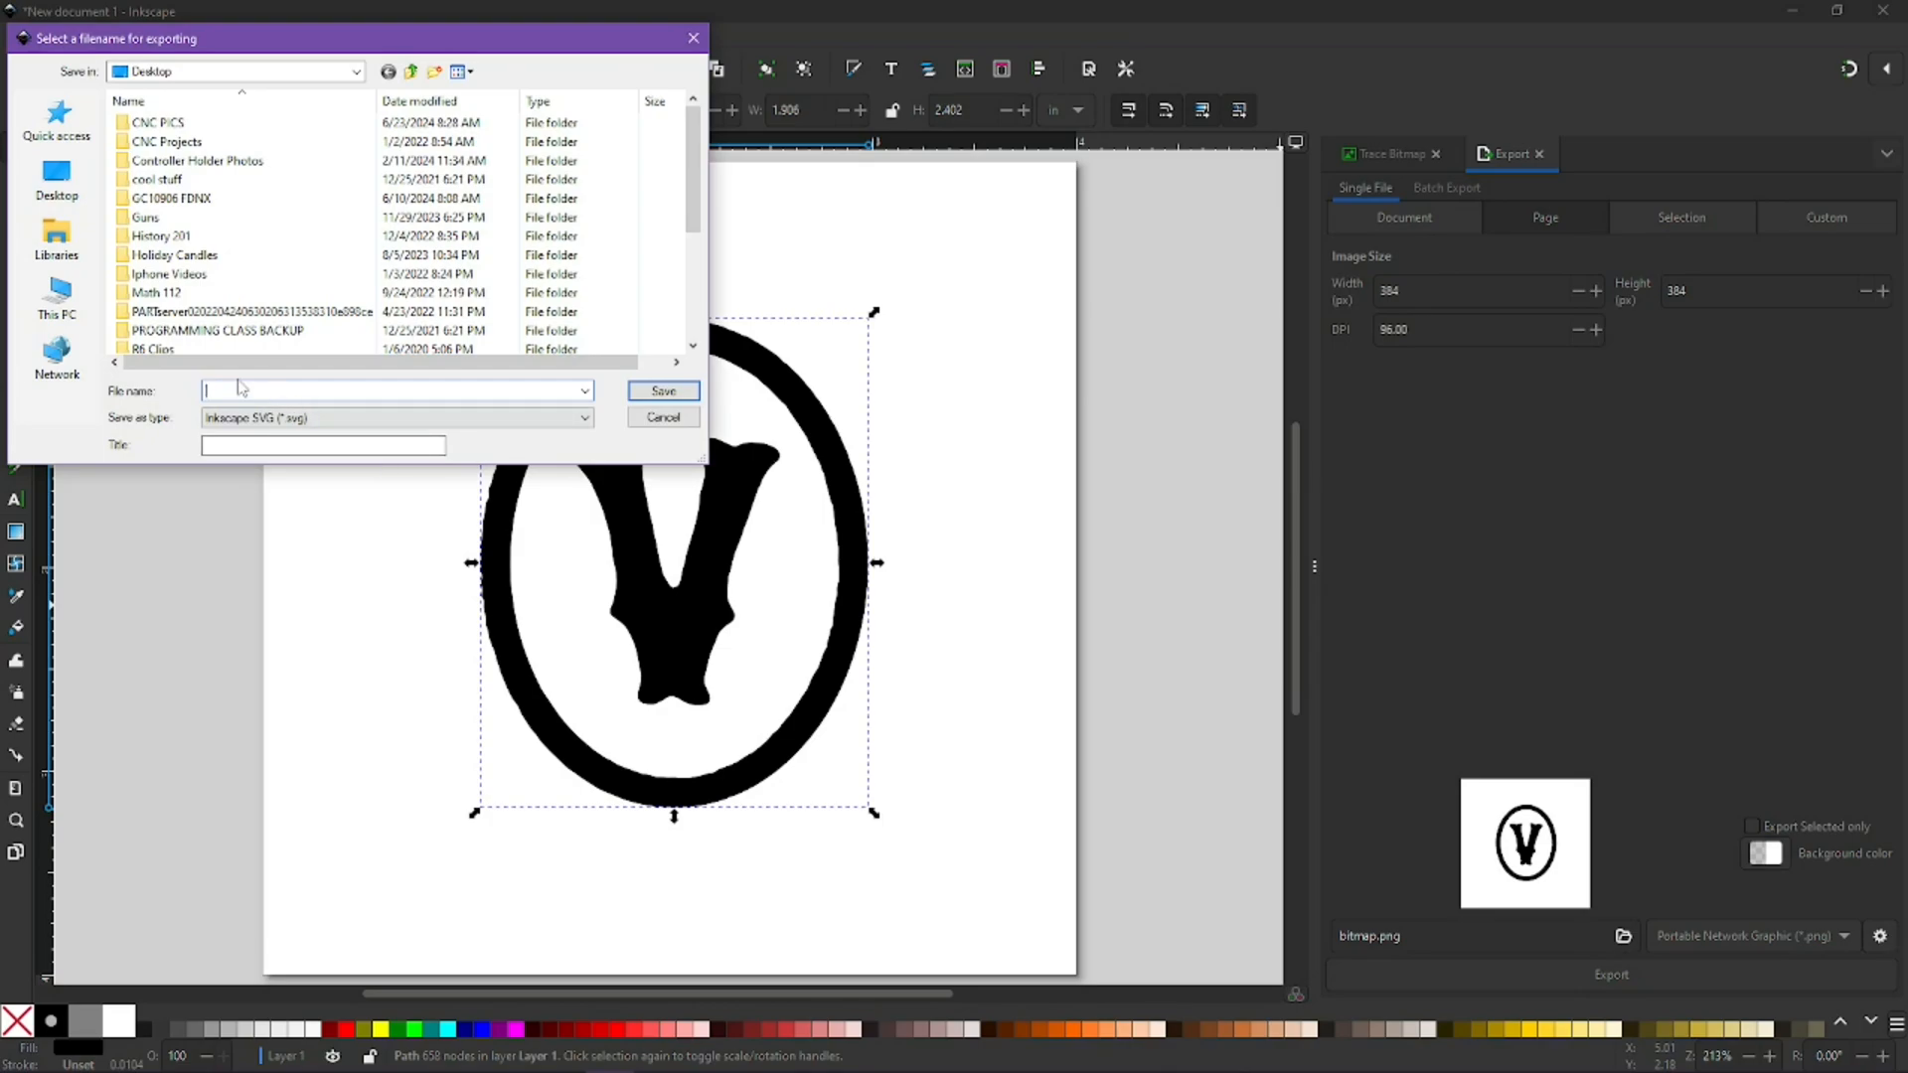
left_click(245, 418)
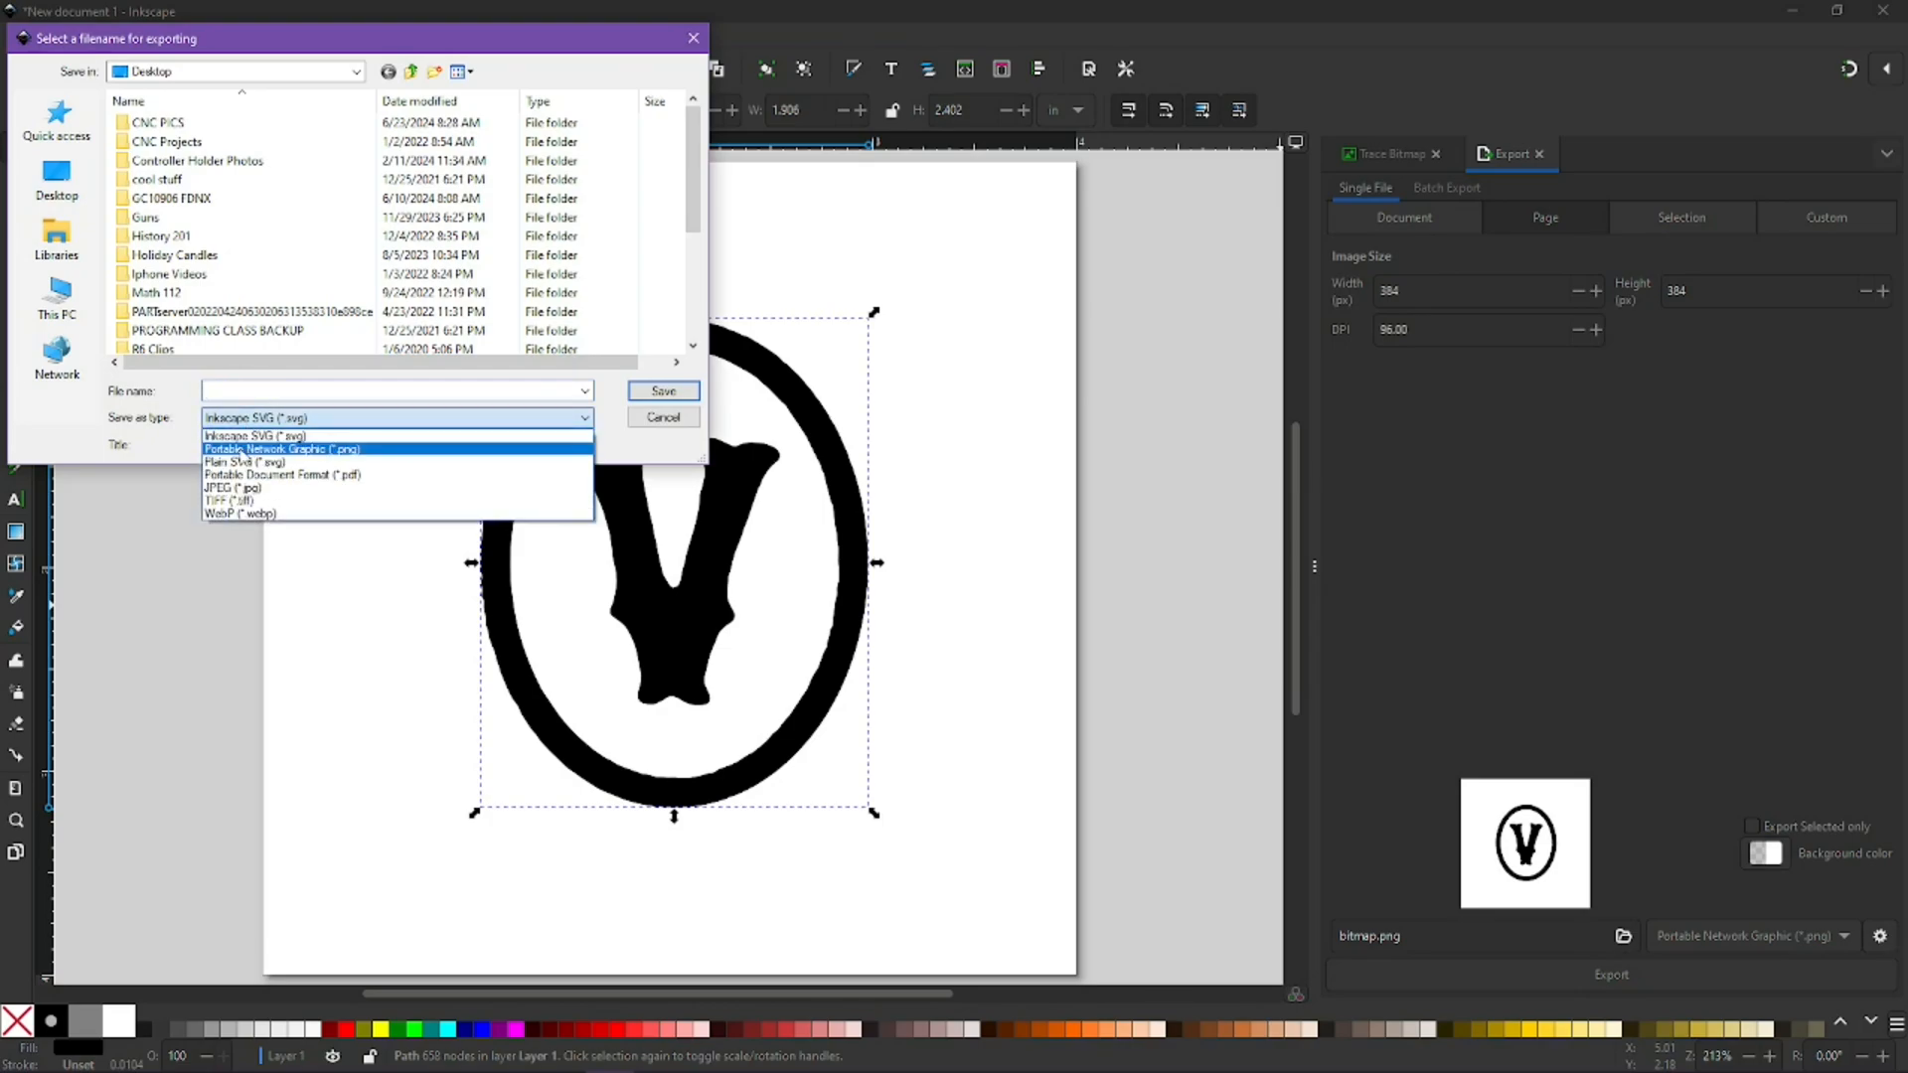
left_click(238, 462)
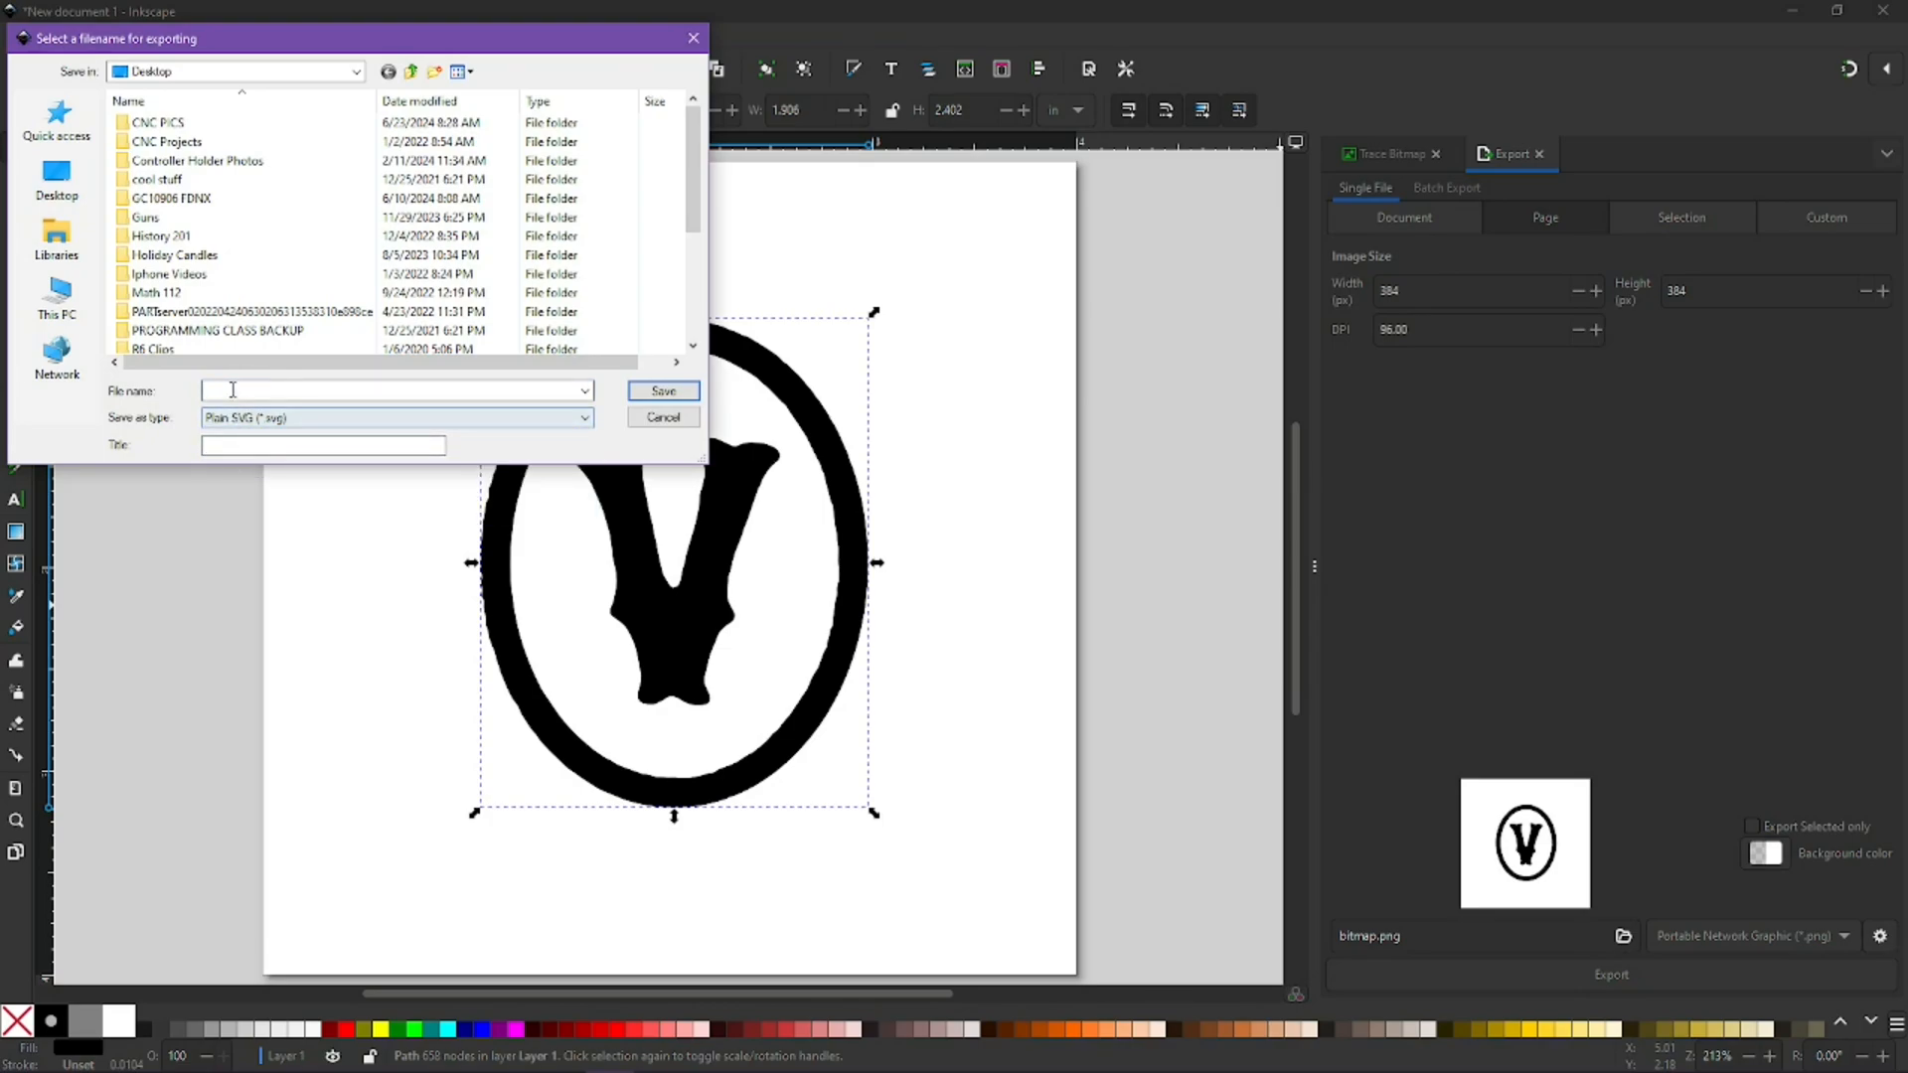
left_click(232, 390)
type("V logo 2")
left_click(658, 391)
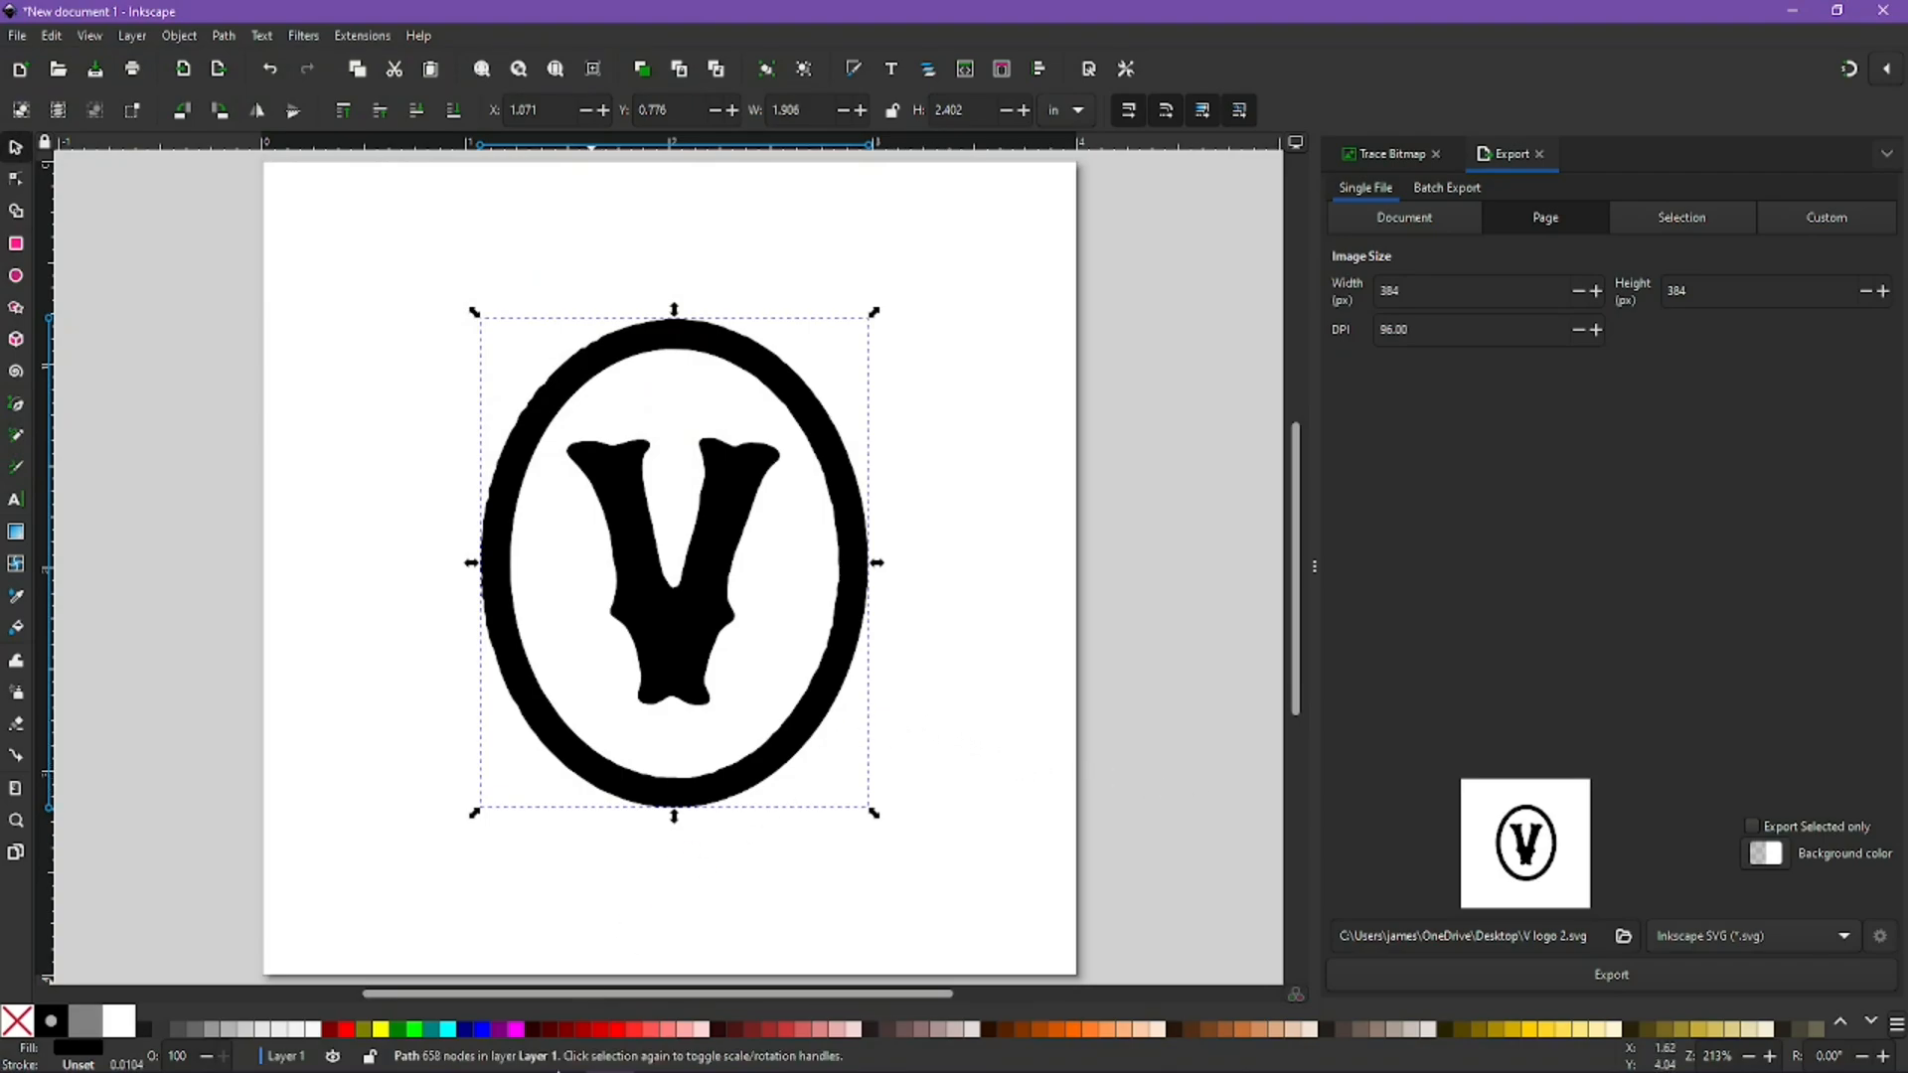
Step: Switch to Autodesk Fusion and examine the coaster fixture assembly, selecting the front faces of the fixture's two side arms
left_click(513, 1053)
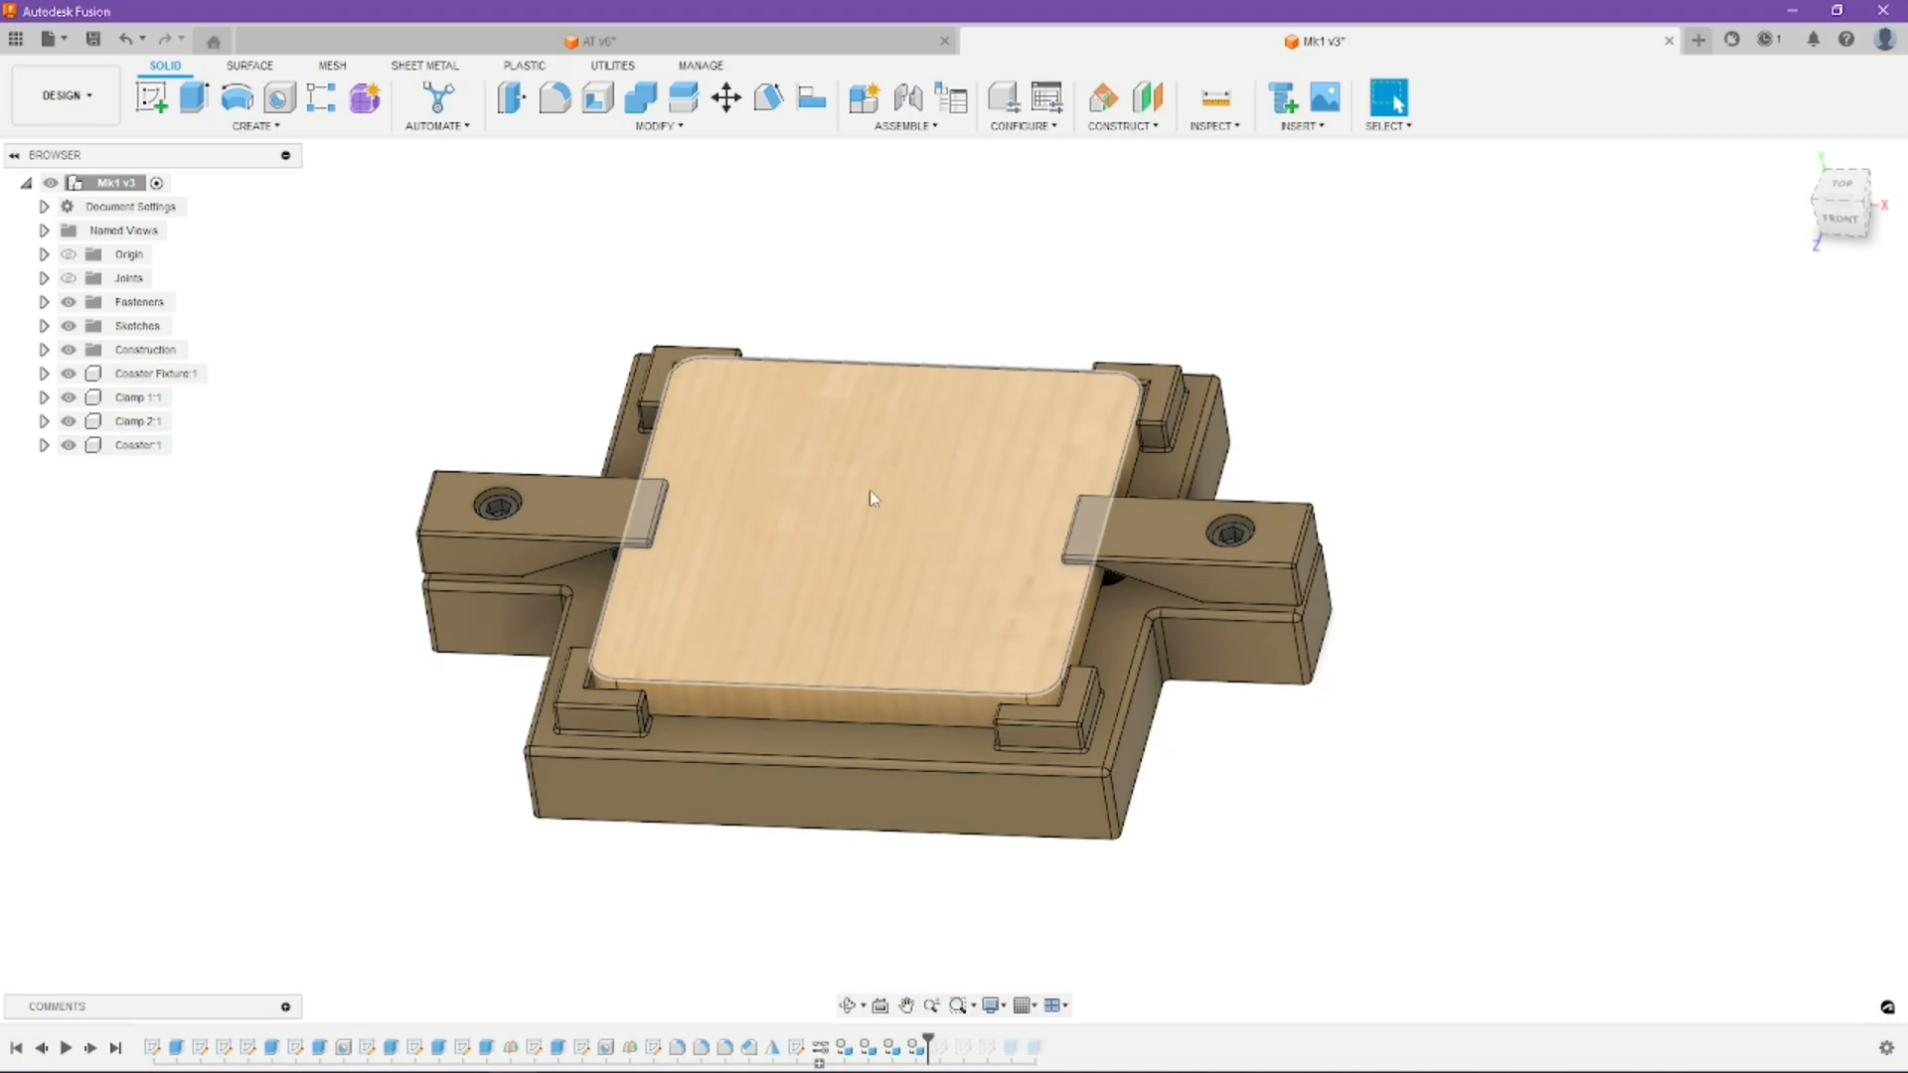
middle_click_drag(931, 528, 1124, 502, "shift")
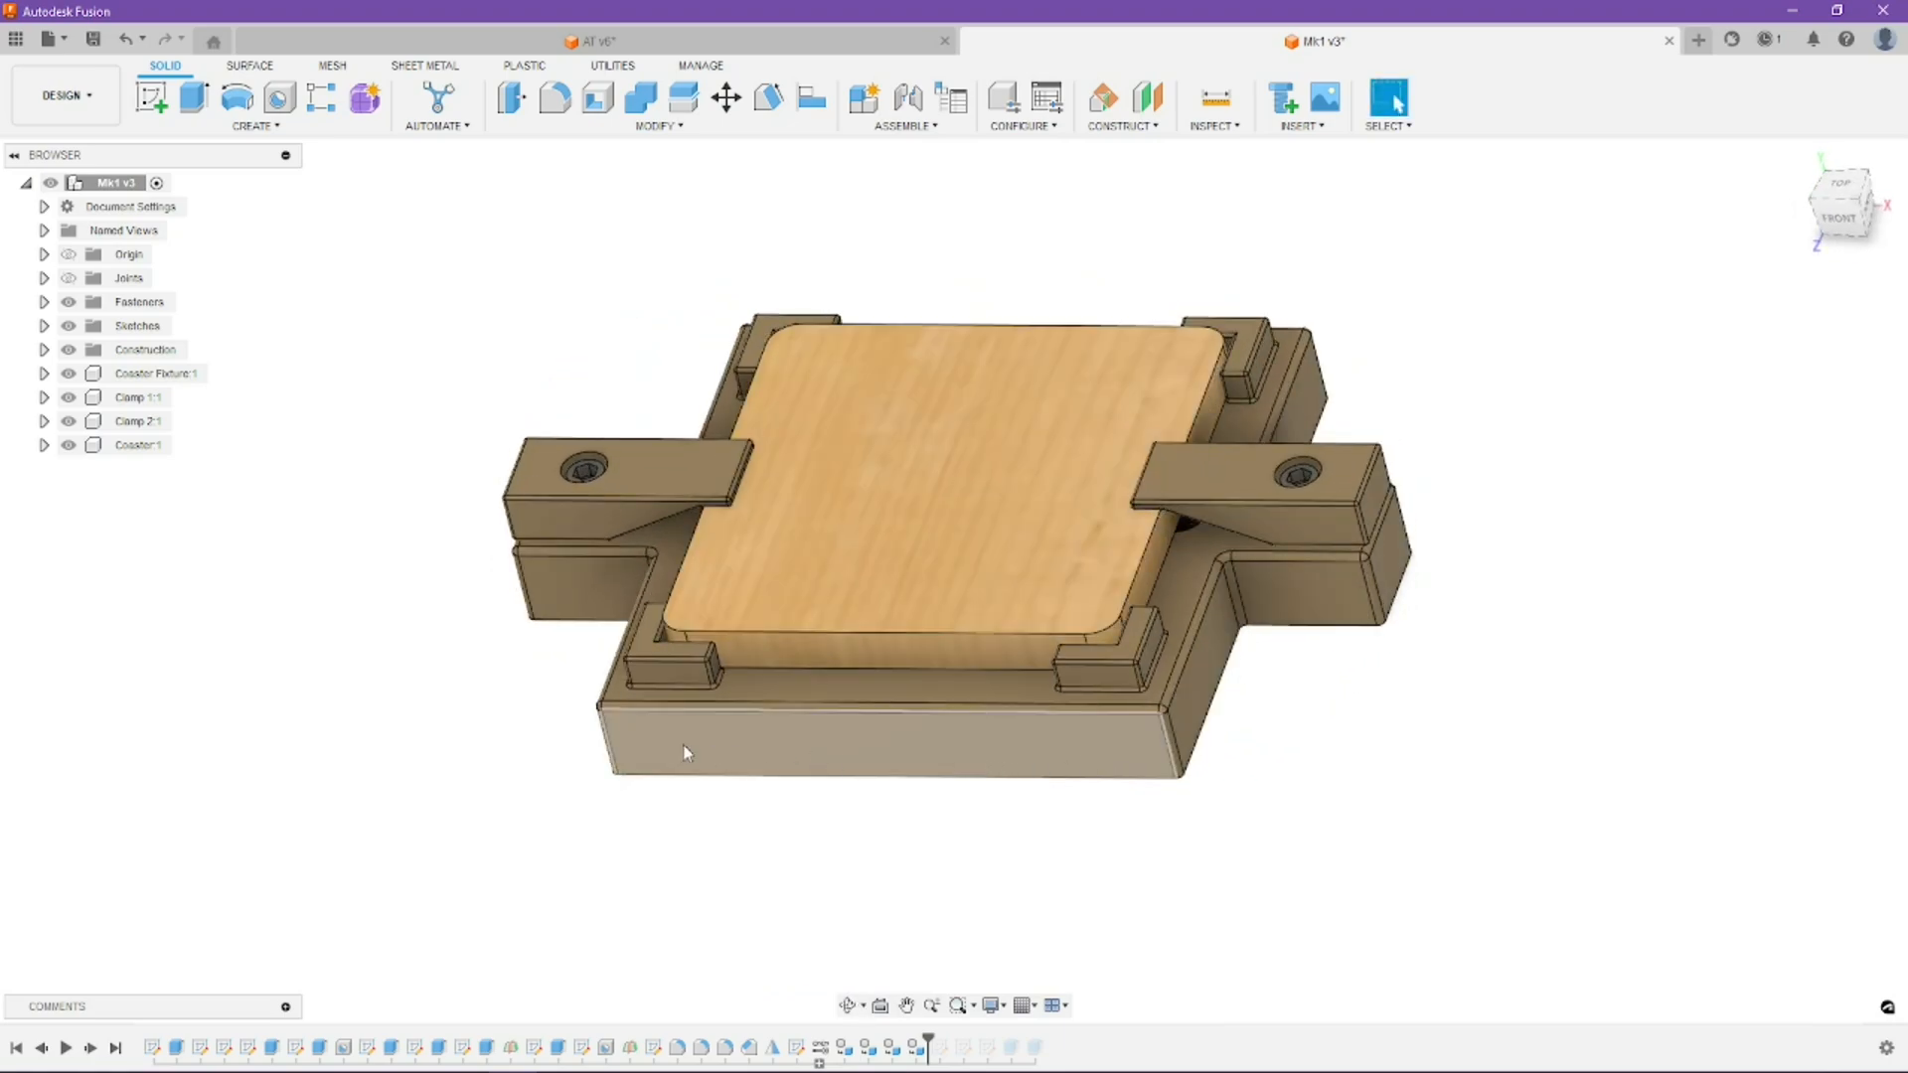
middle_click_drag(575, 591, 494, 634, "shift")
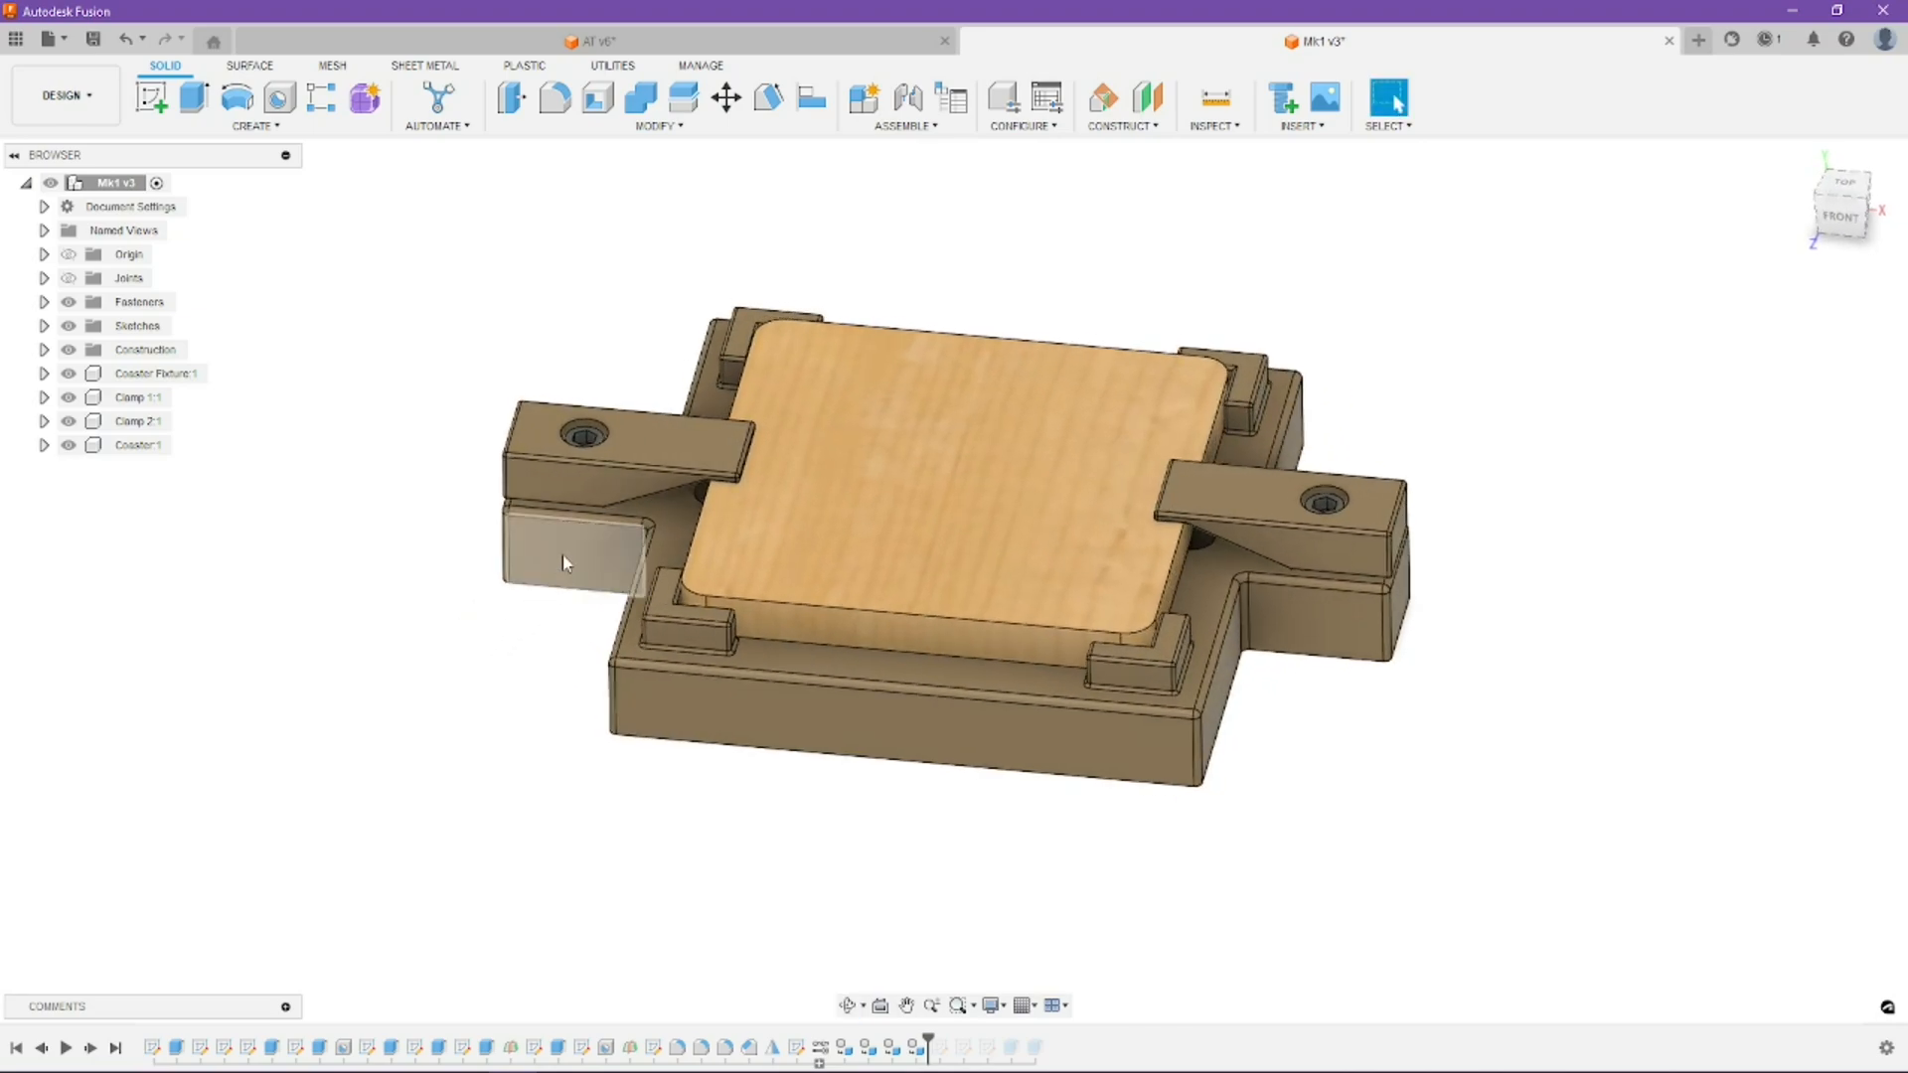
left_click(511, 590)
left_click(469, 620)
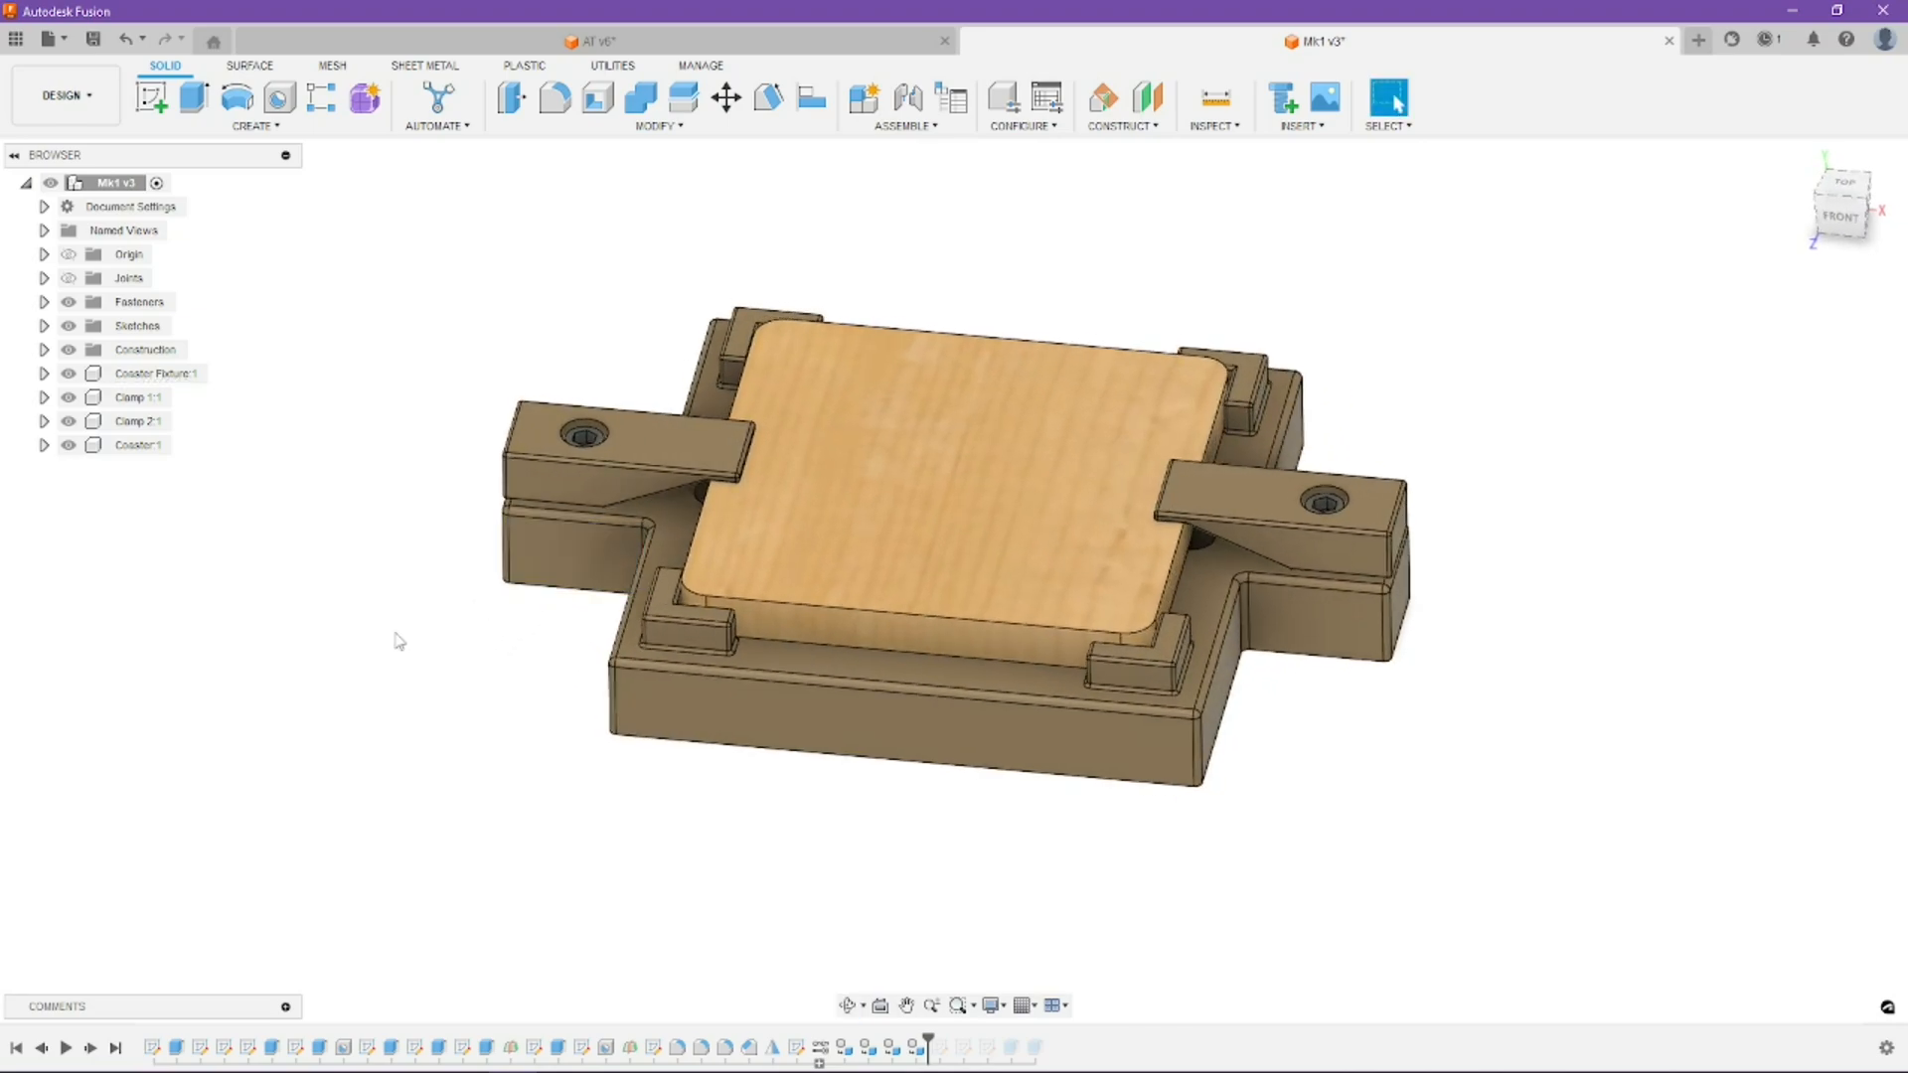
mouse_move(398, 641)
middle_mouse_down("shift")
mouse_move(460, 646)
mouse_move(405, 622)
mouse_move(438, 712)
mouse_move(400, 686)
mouse_move(406, 581)
mouse_move(405, 623)
middle_mouse_up("shift")
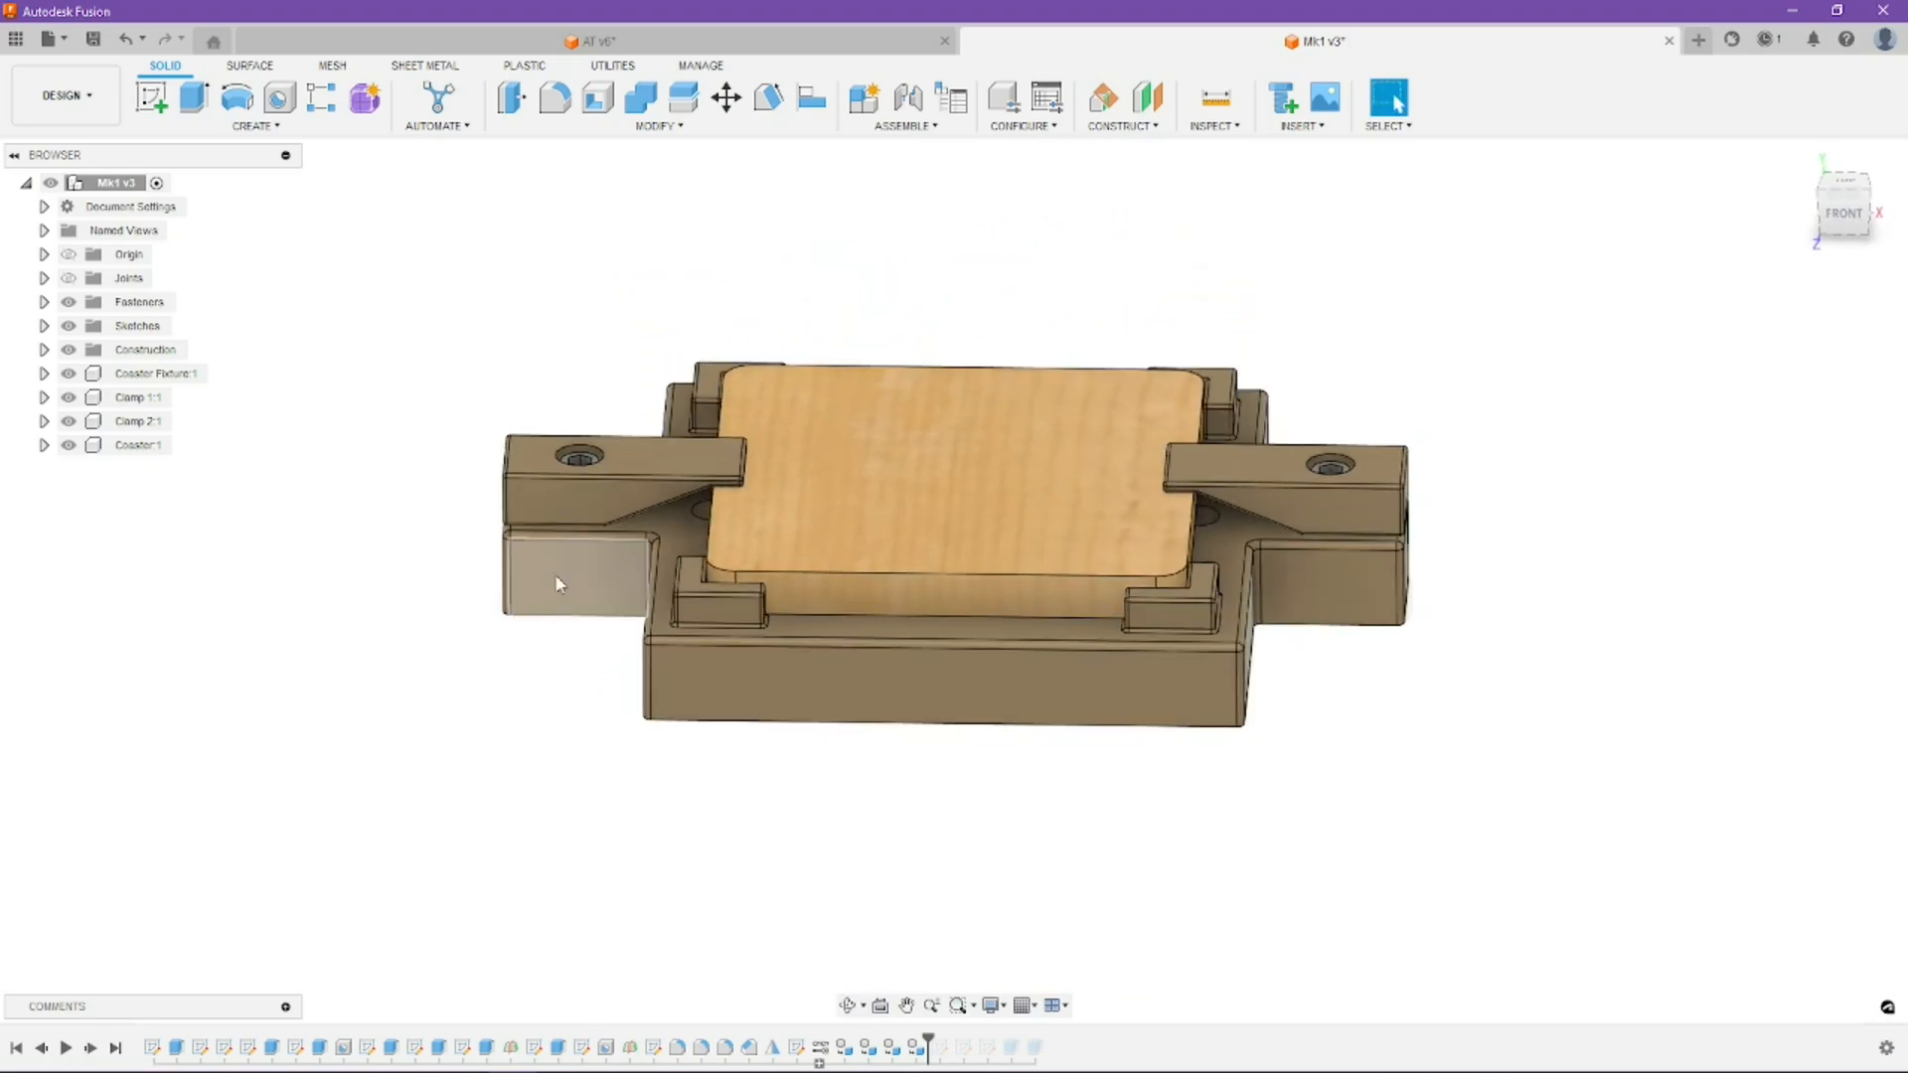
left_click(569, 594)
left_click(1332, 586, "ctrl")
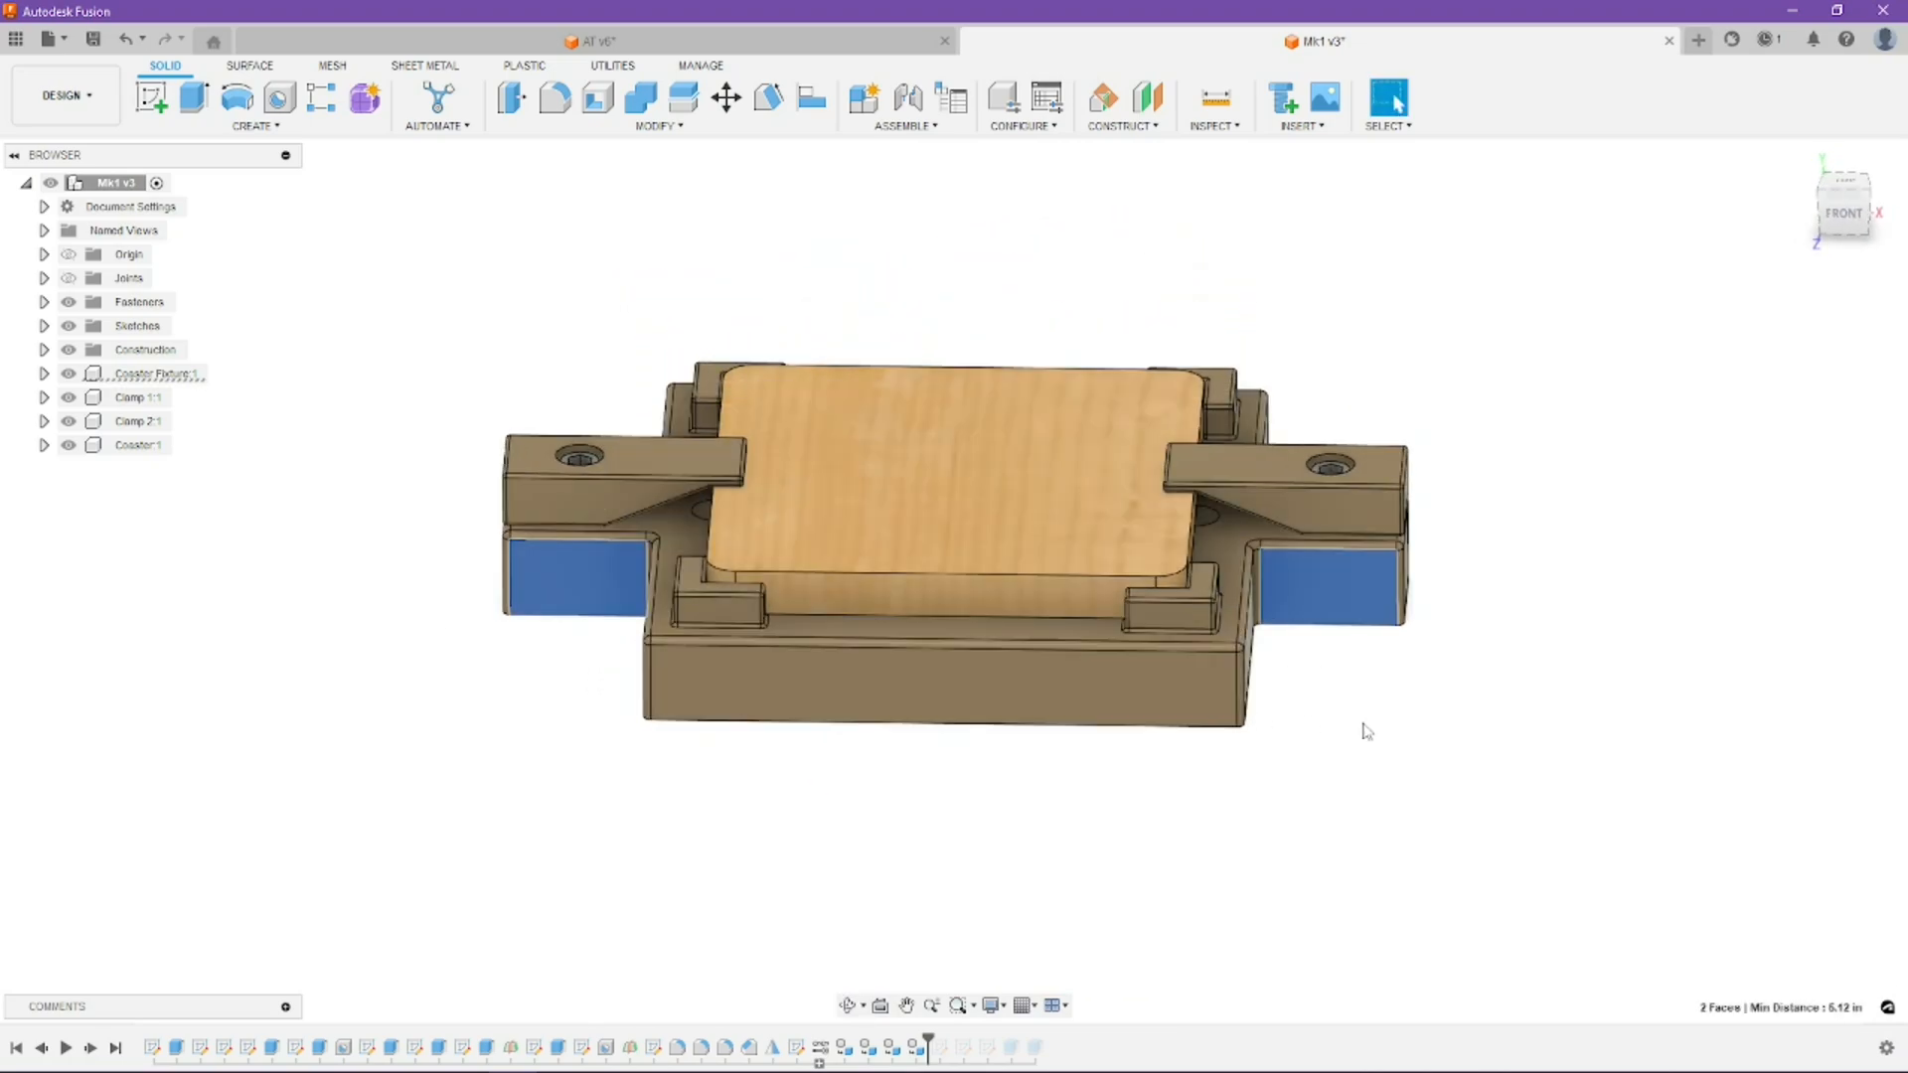
Step: Clear the face selection and hide the fasteners and both clamps, leaving the fixture and coaster displayed
left_click(1138, 785)
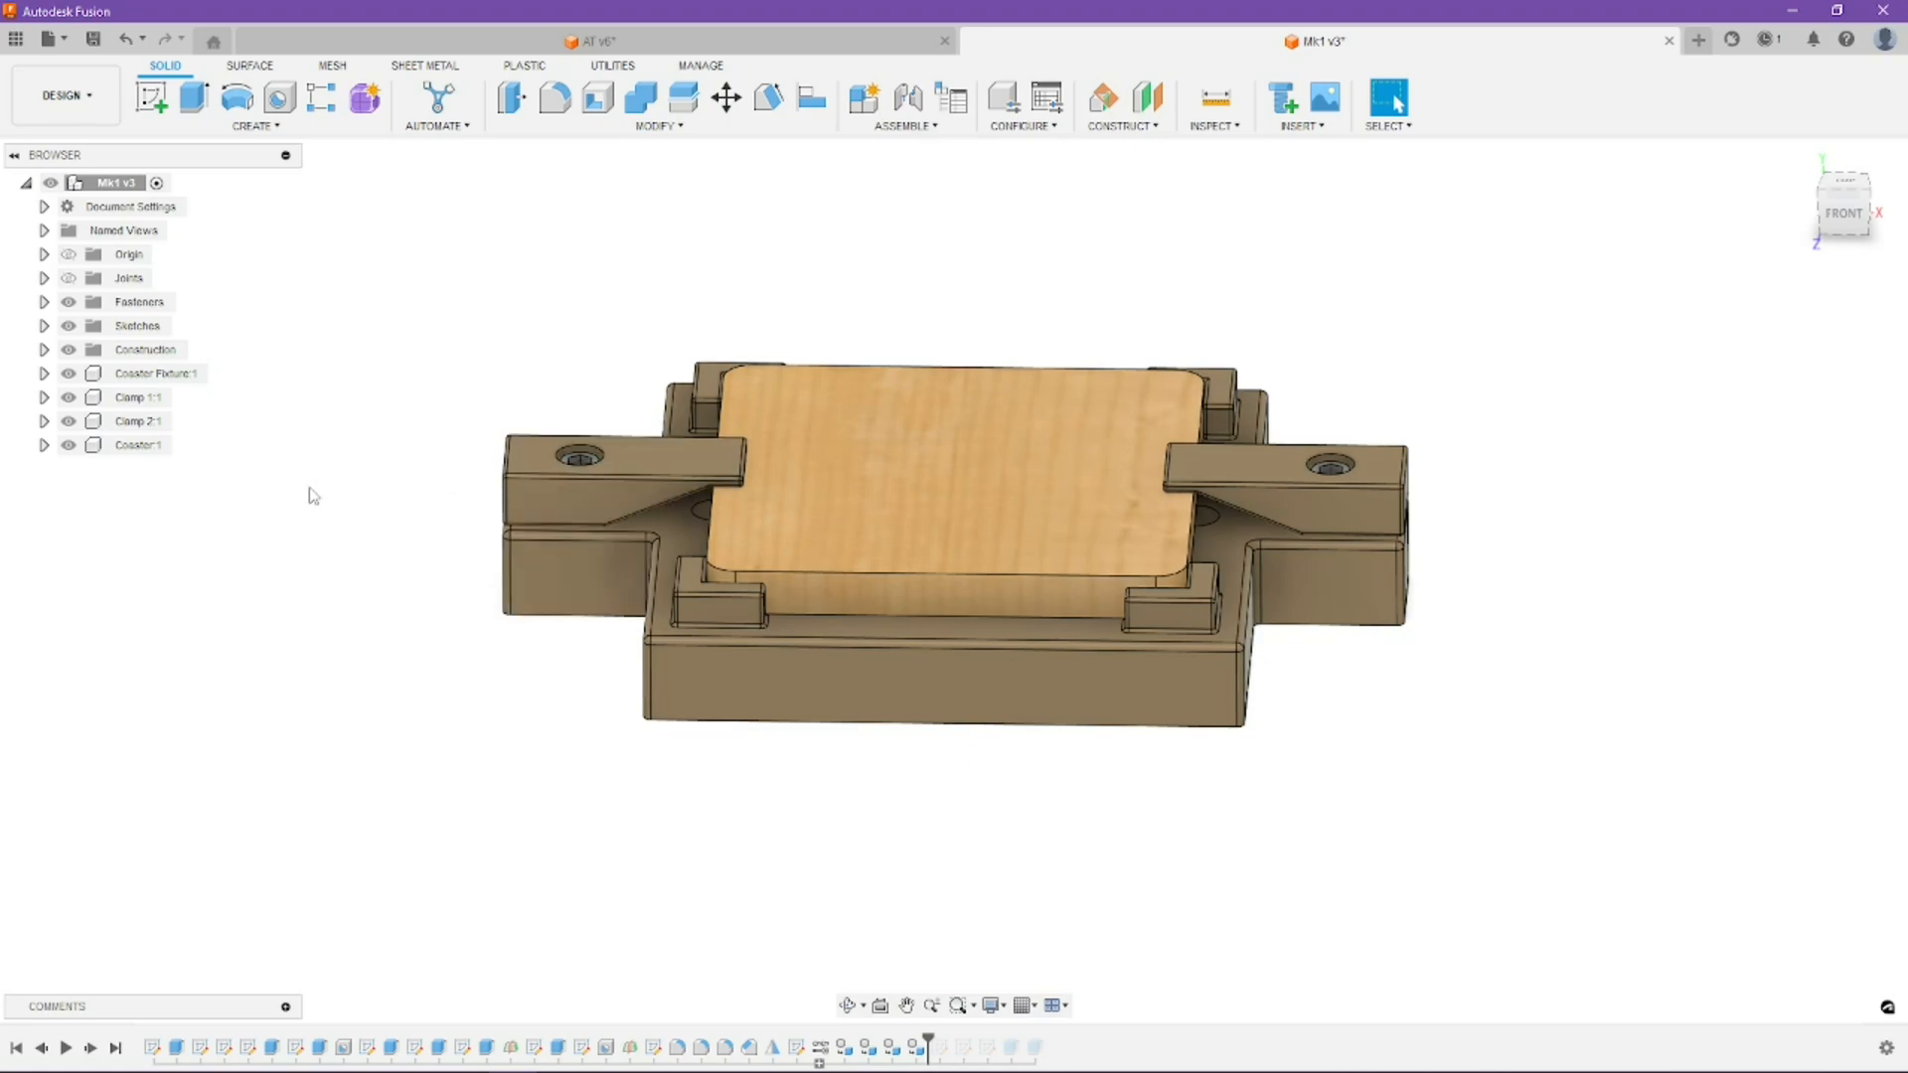
middle_click_drag(434, 405, 507, 410, "shift")
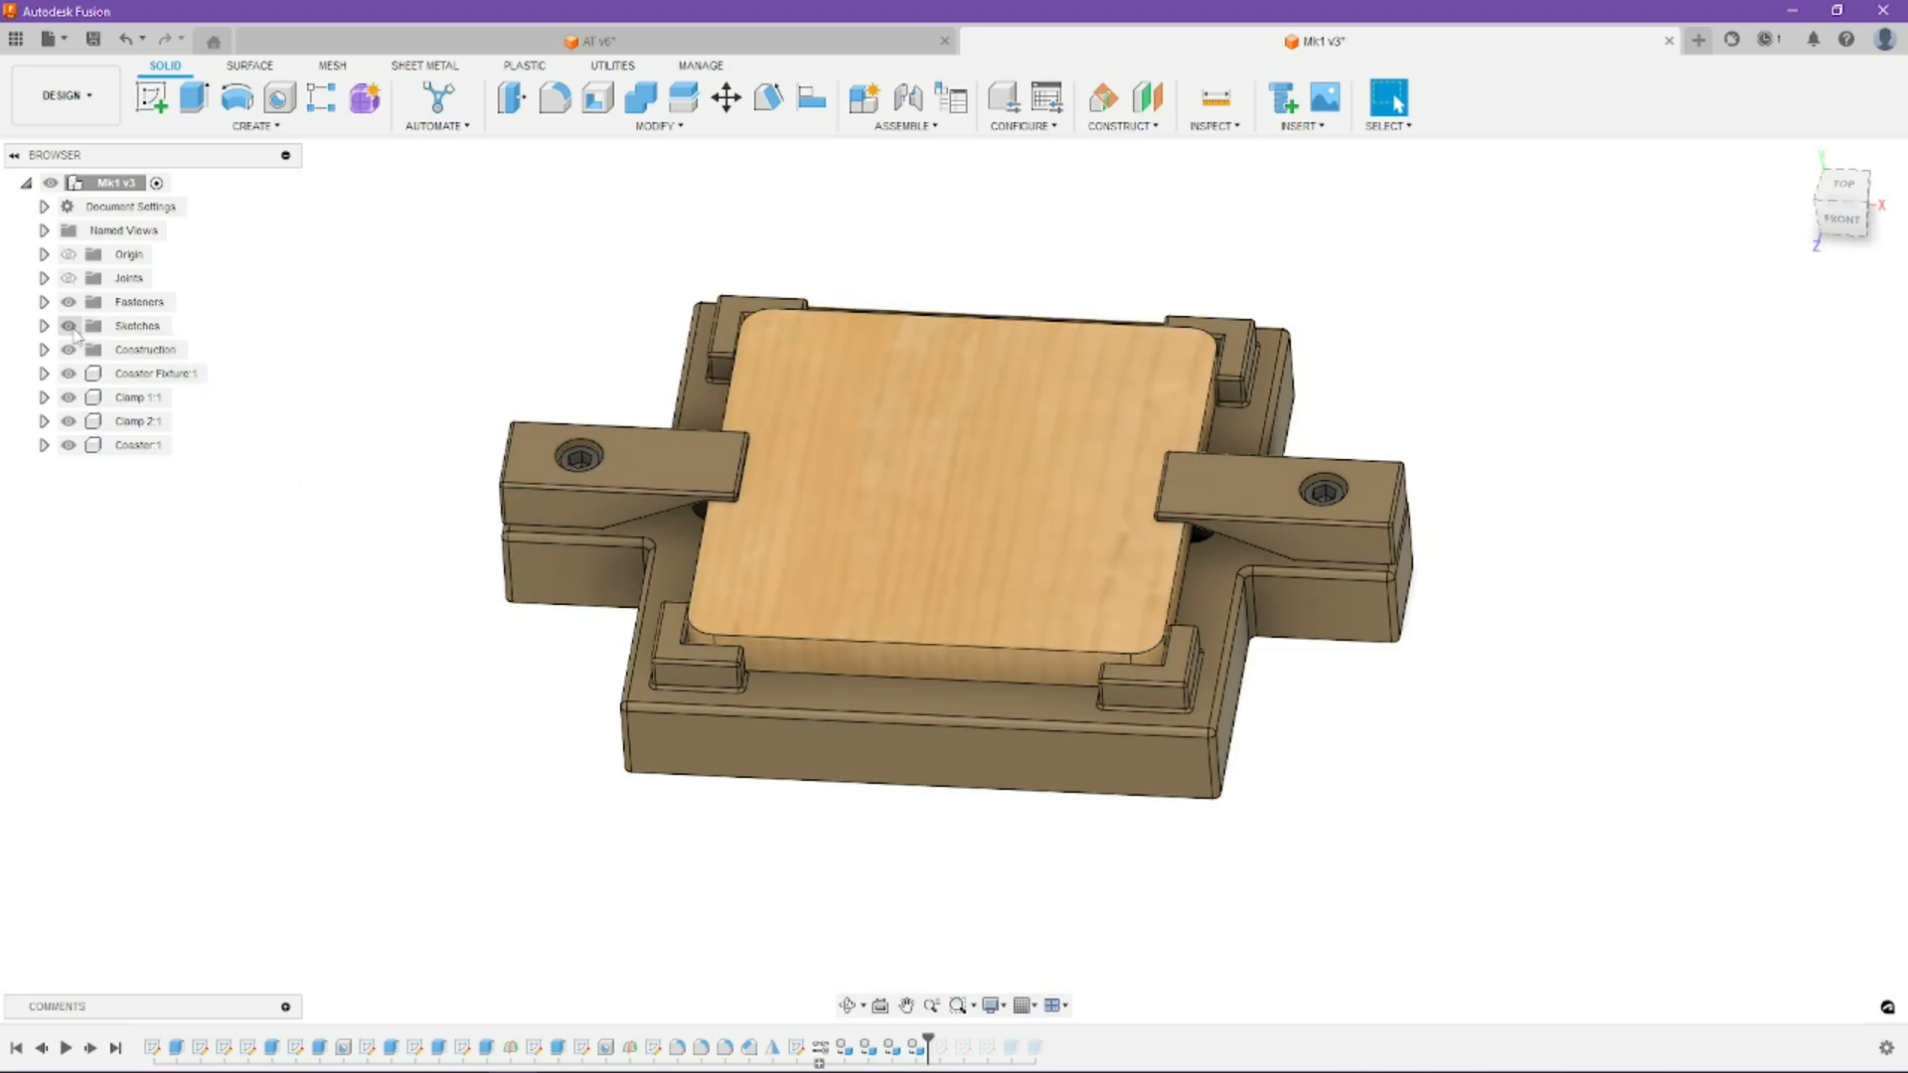
left_click(68, 301)
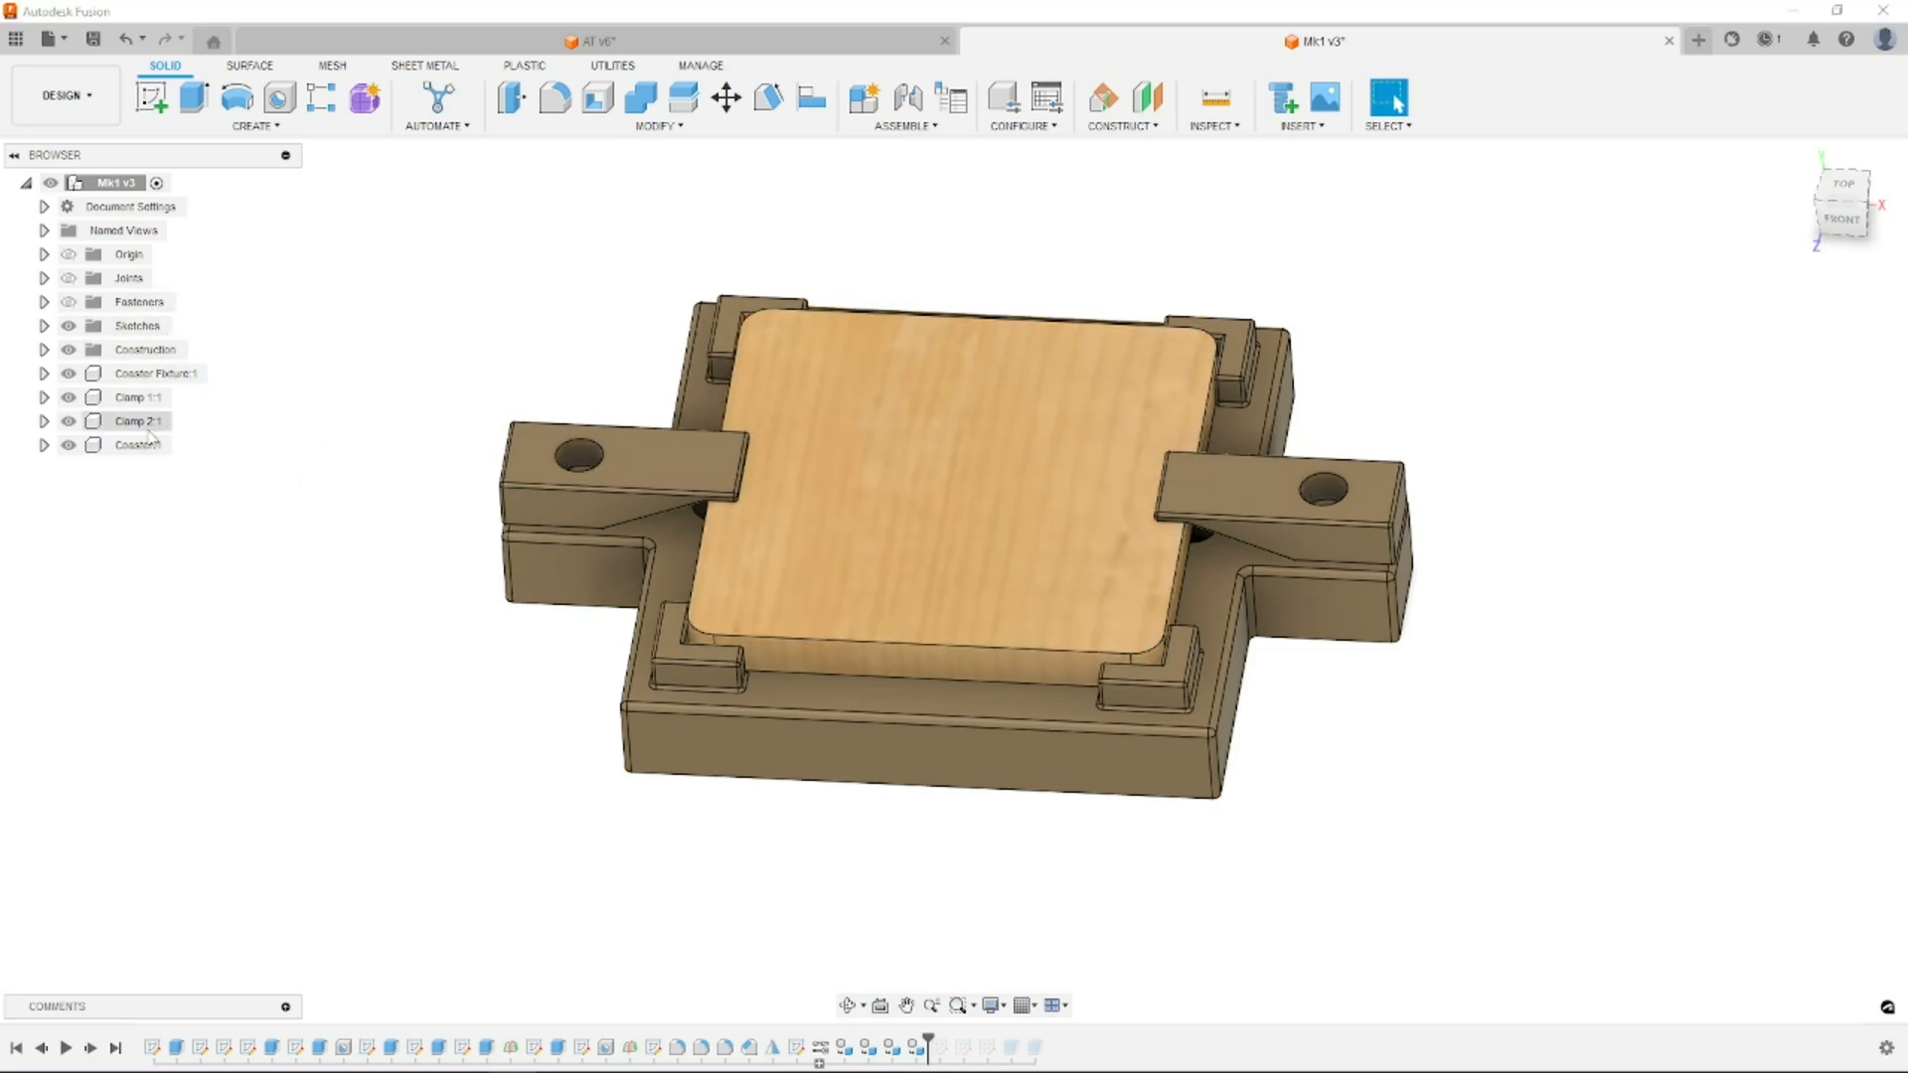
left_click(67, 421)
left_click(68, 398)
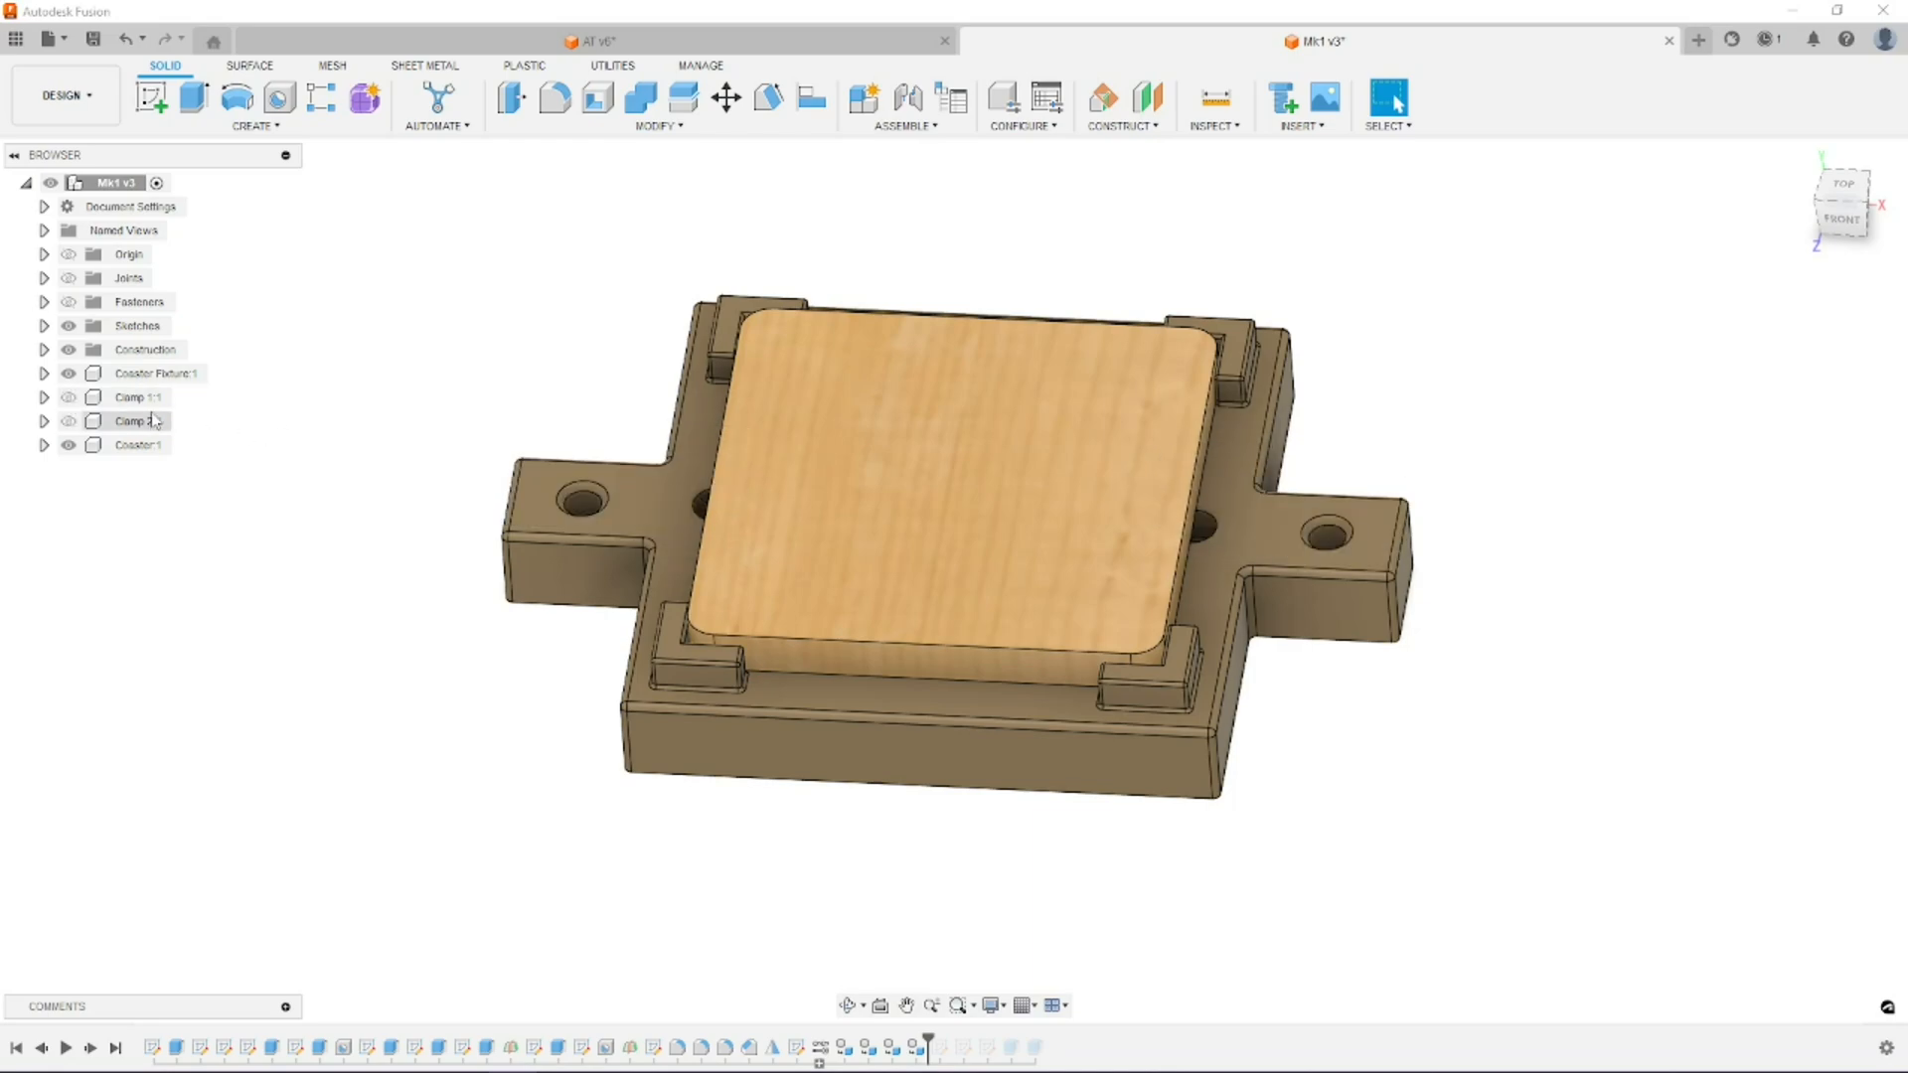
mouse_move(434, 395)
middle_mouse_down("shift")
mouse_move(430, 427)
mouse_move(435, 366)
mouse_move(430, 396)
middle_mouse_up("shift")
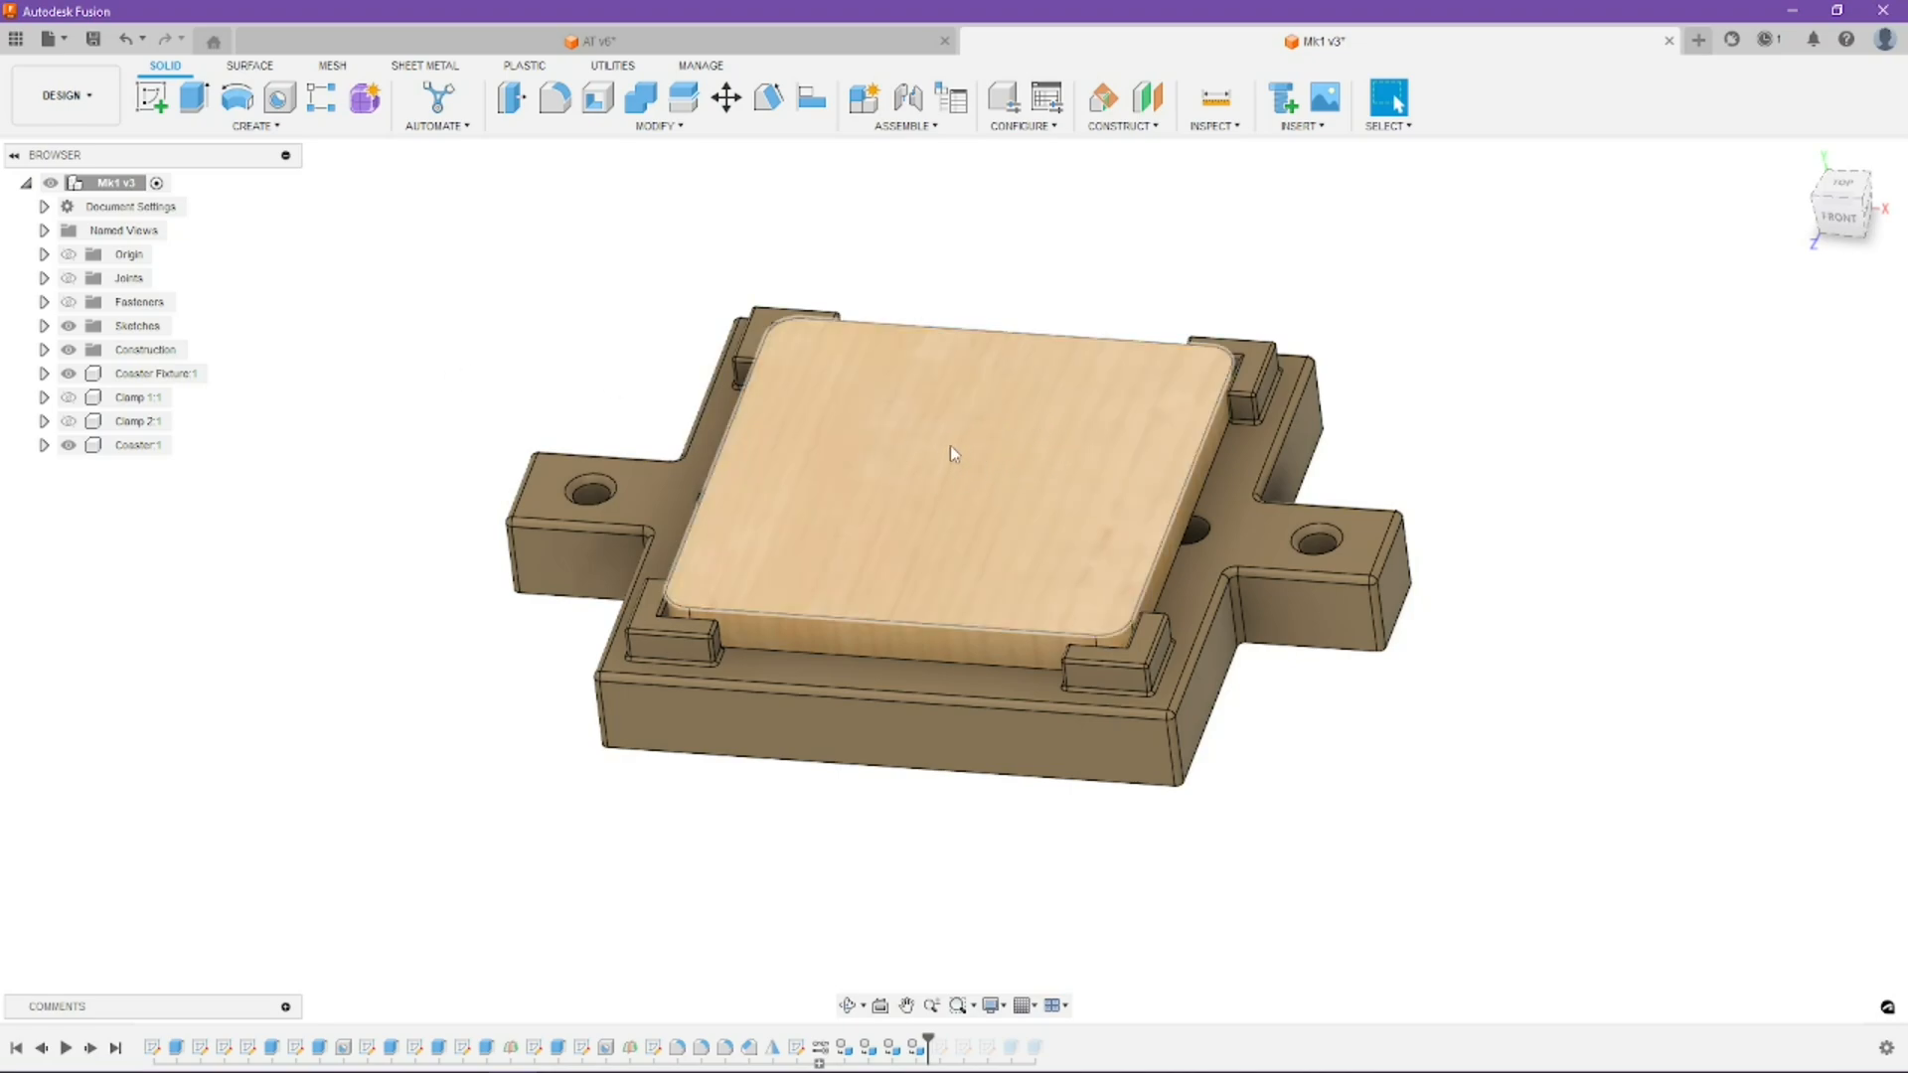
Step: Insert the "V logo 2.svg" file from the Desktop onto the coaster's top face
left_click(929, 460)
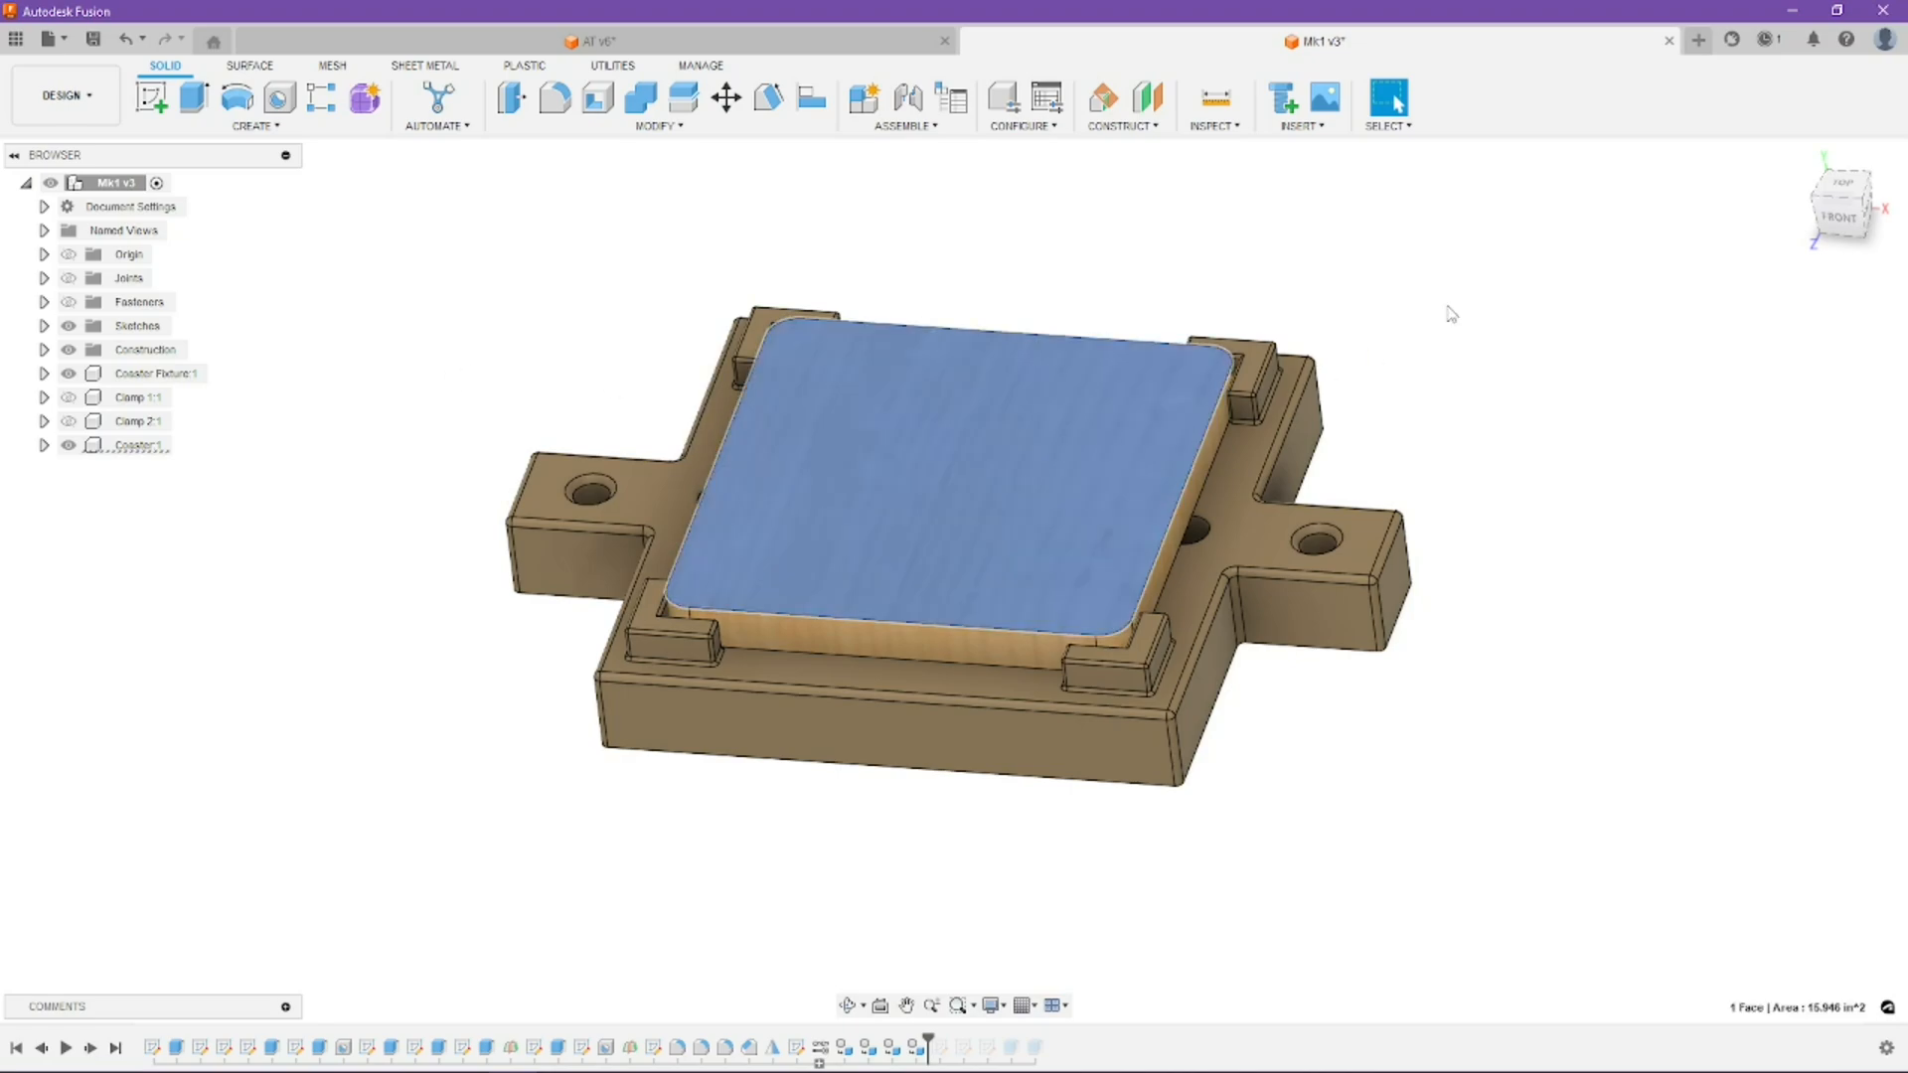
left_click(1300, 126)
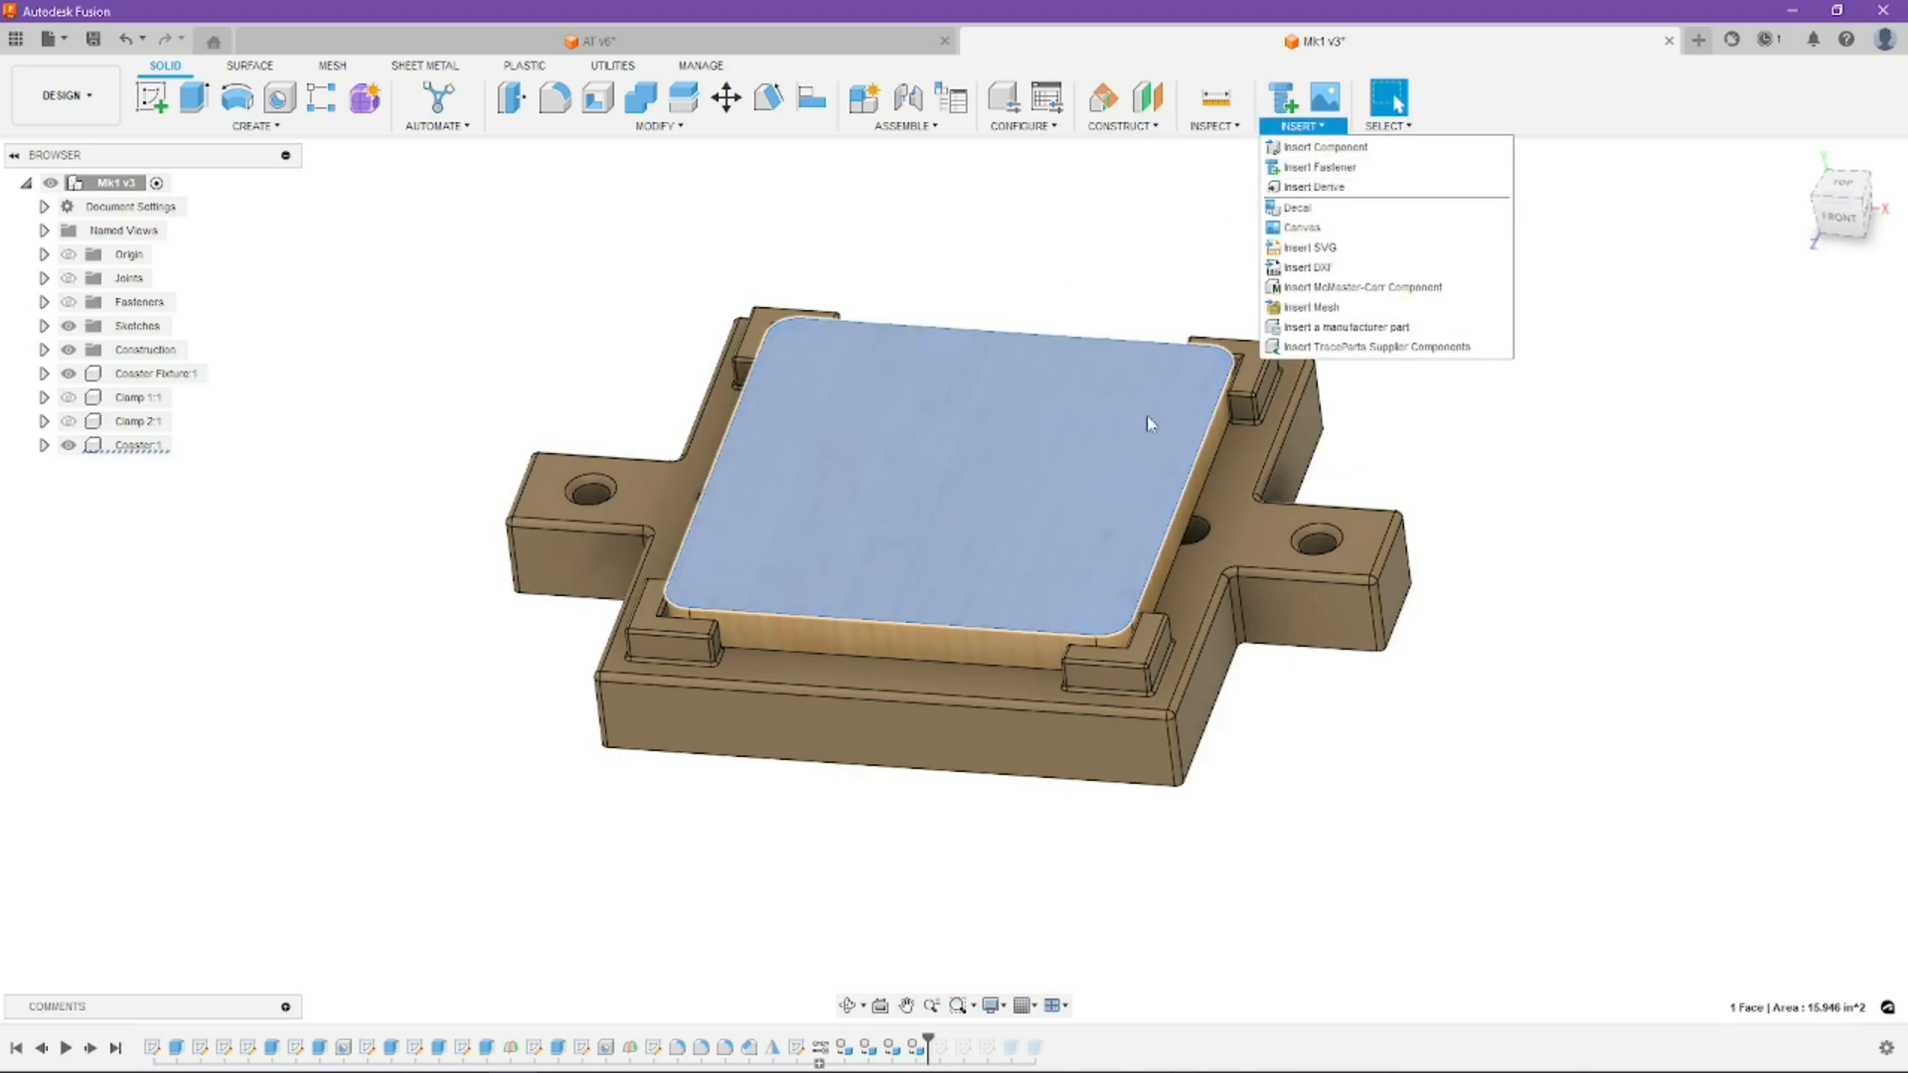
left_click(1317, 249)
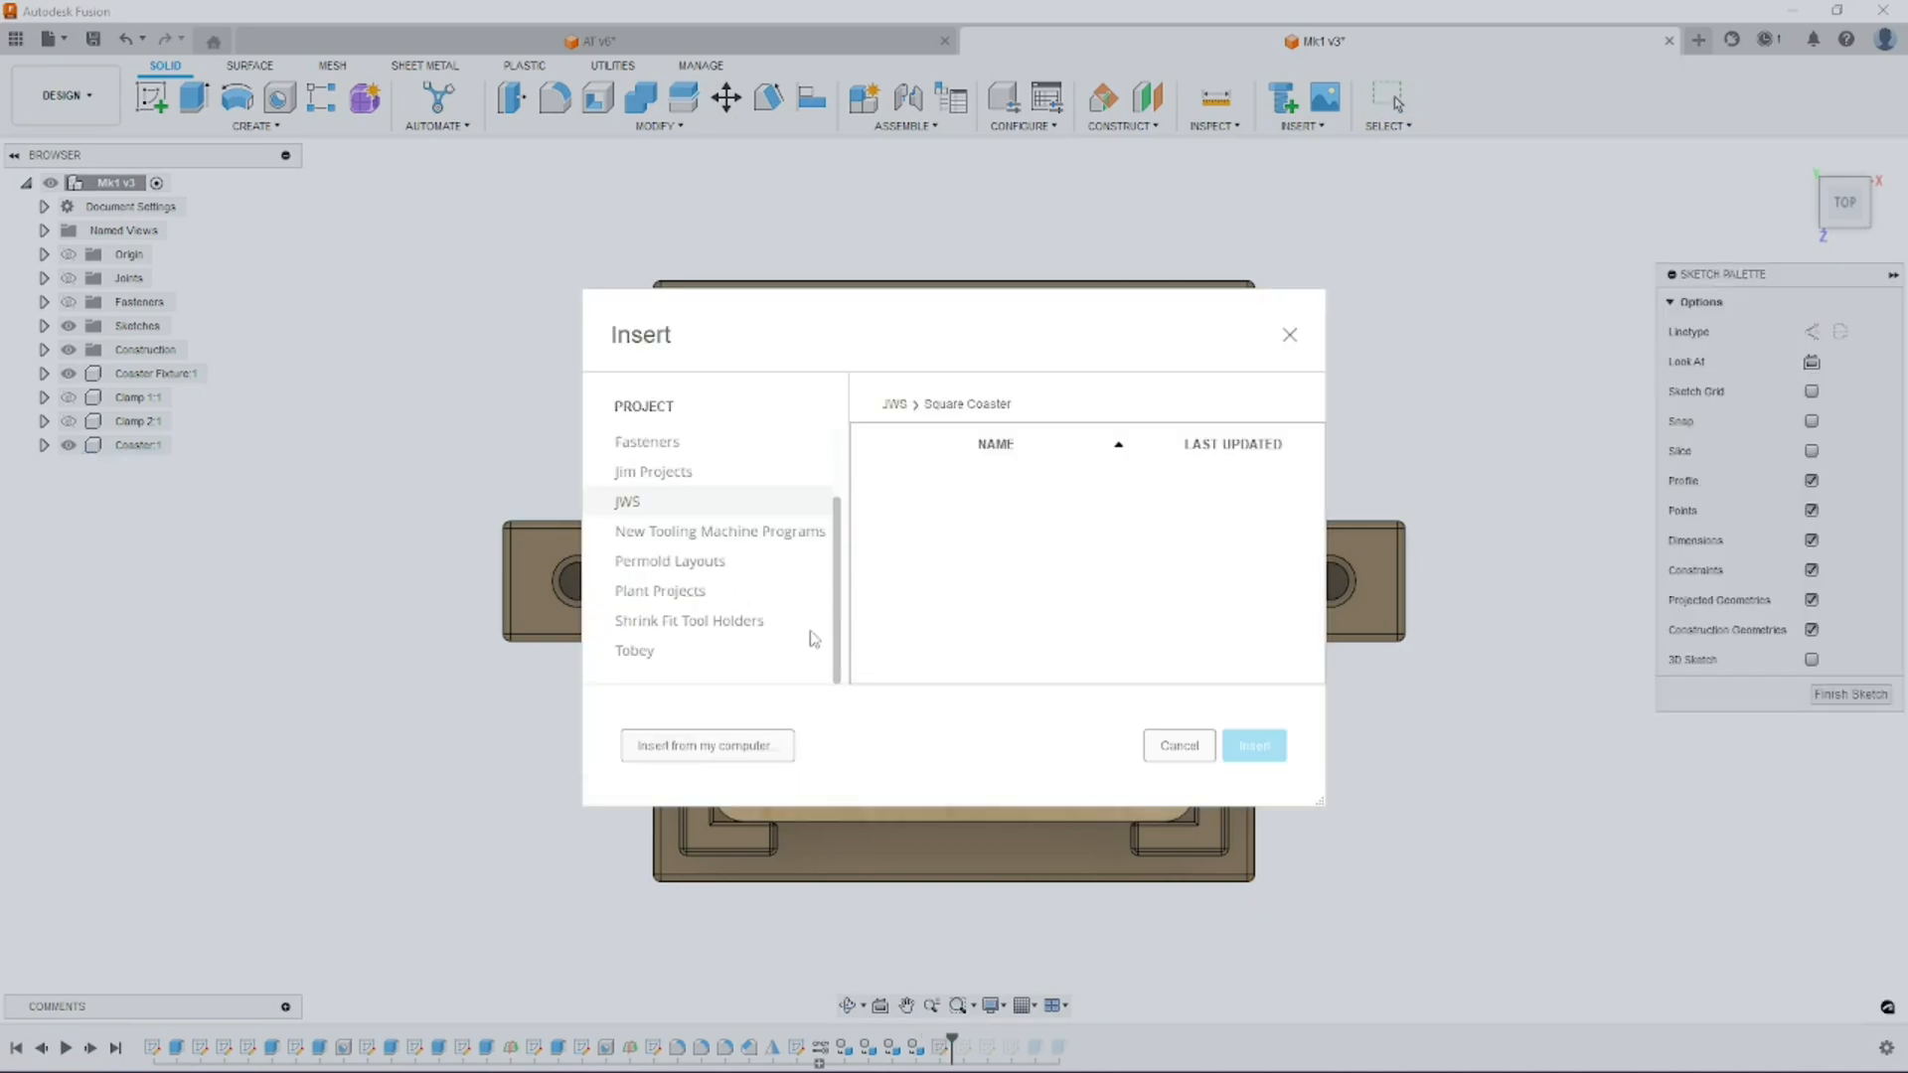
left_click(710, 746)
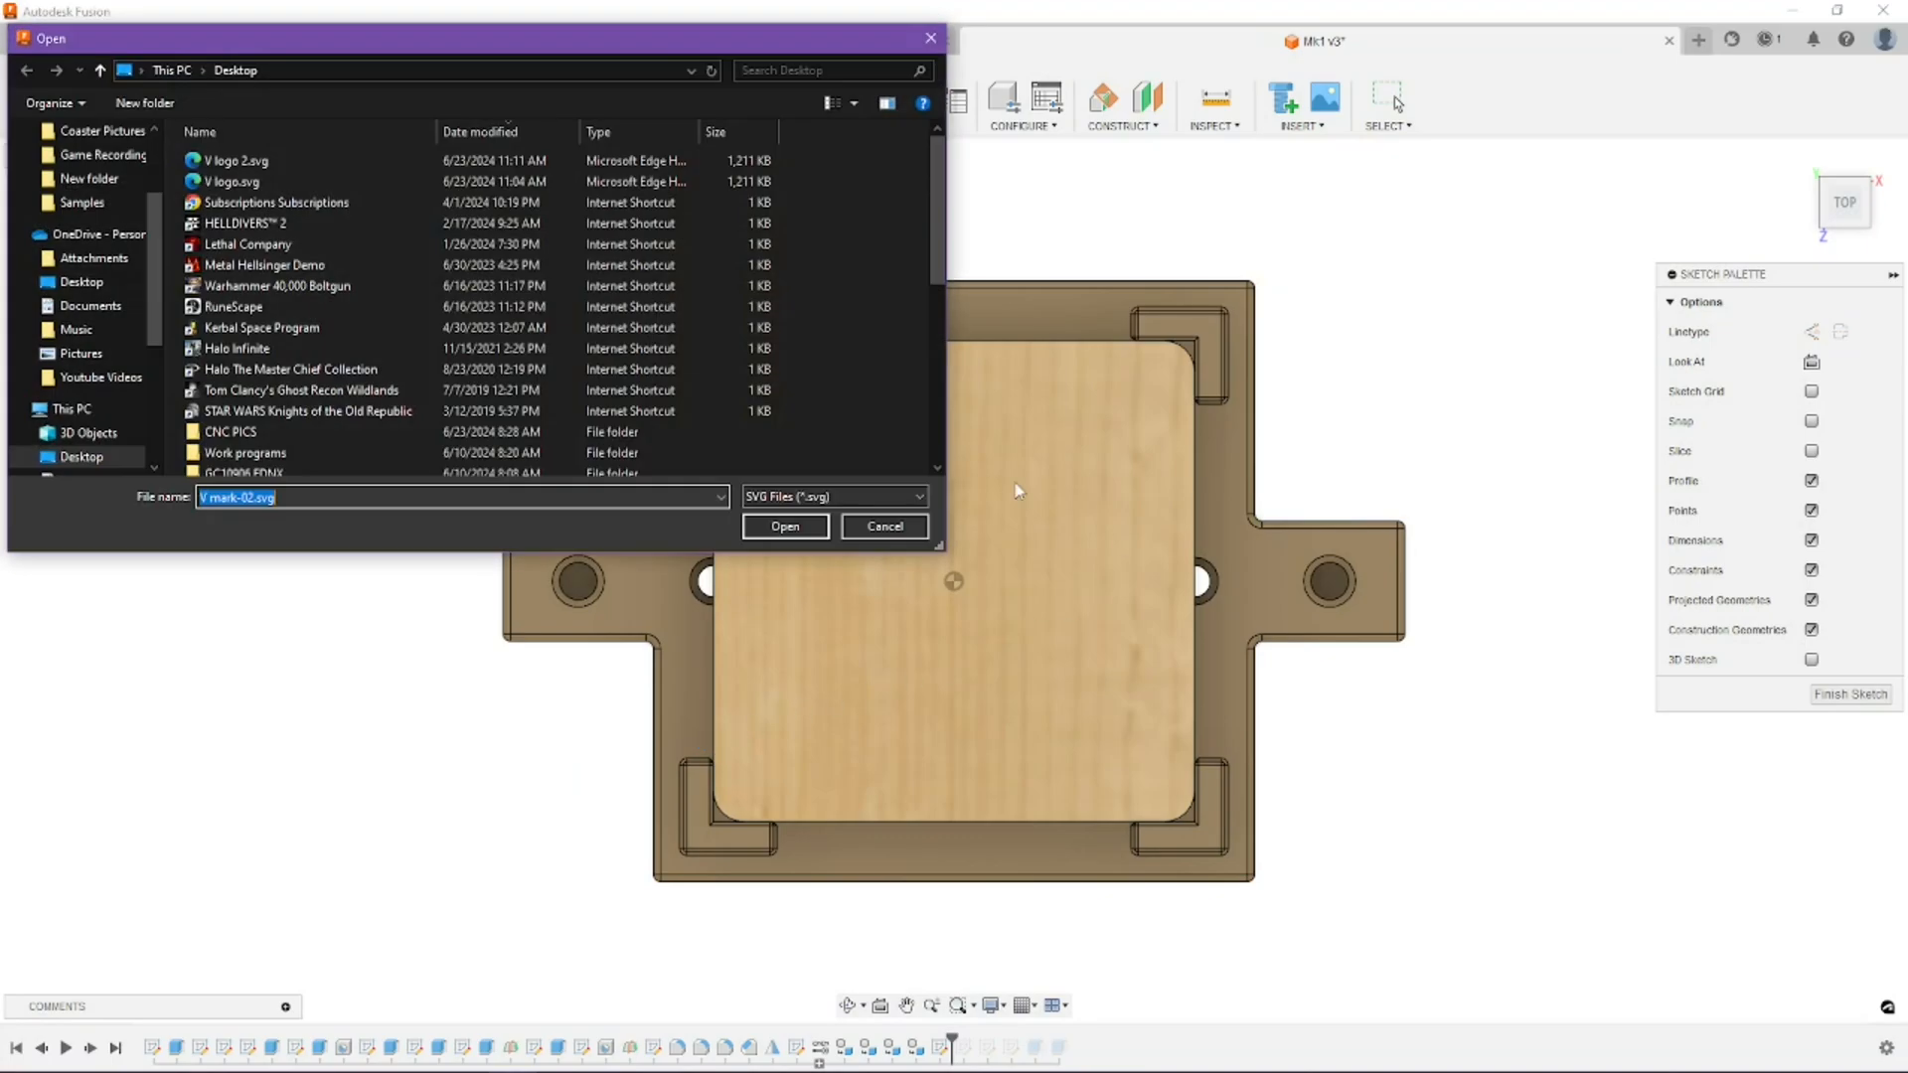
left_click(258, 160)
left_click(767, 528)
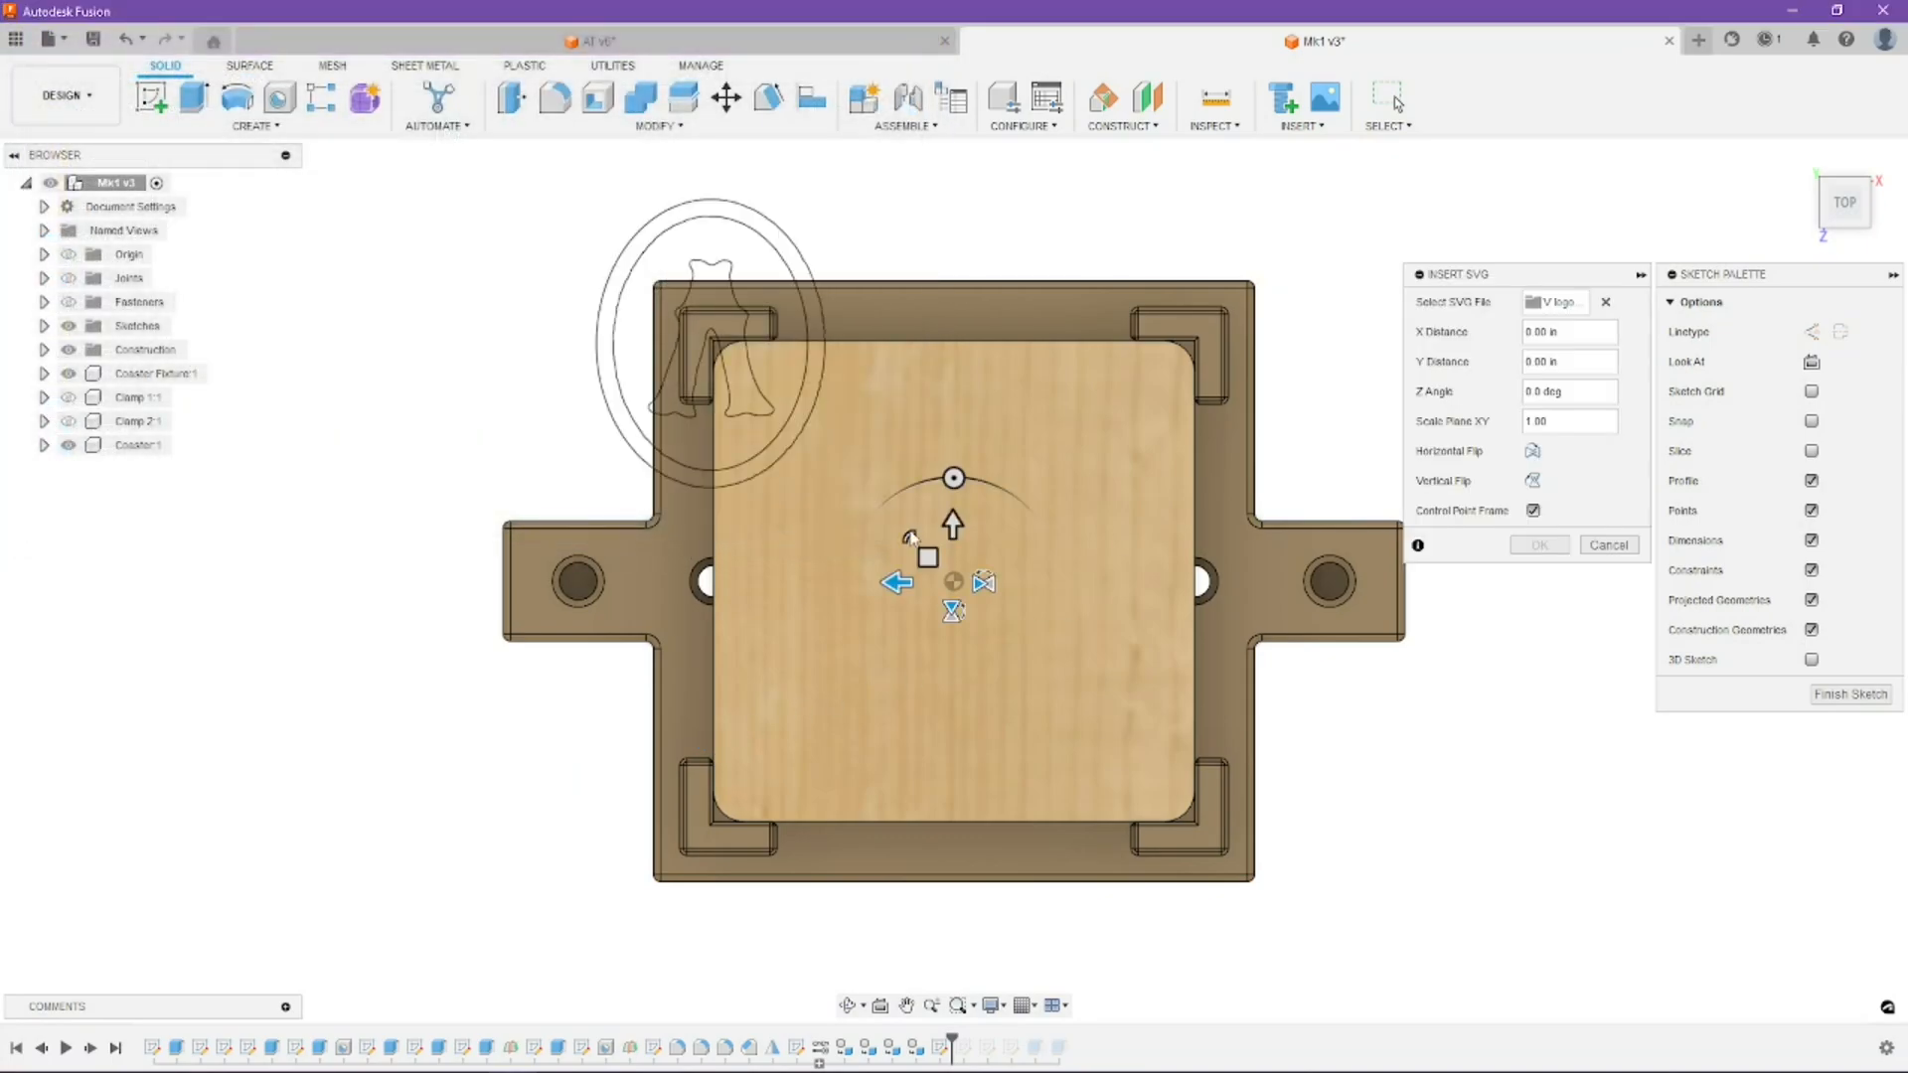
Step: Position the inserted logo at X distance 2 in and Y distance 2 in, rotated 180 degrees about Z
middle_click_drag(1025, 471, 1000, 381, "shift")
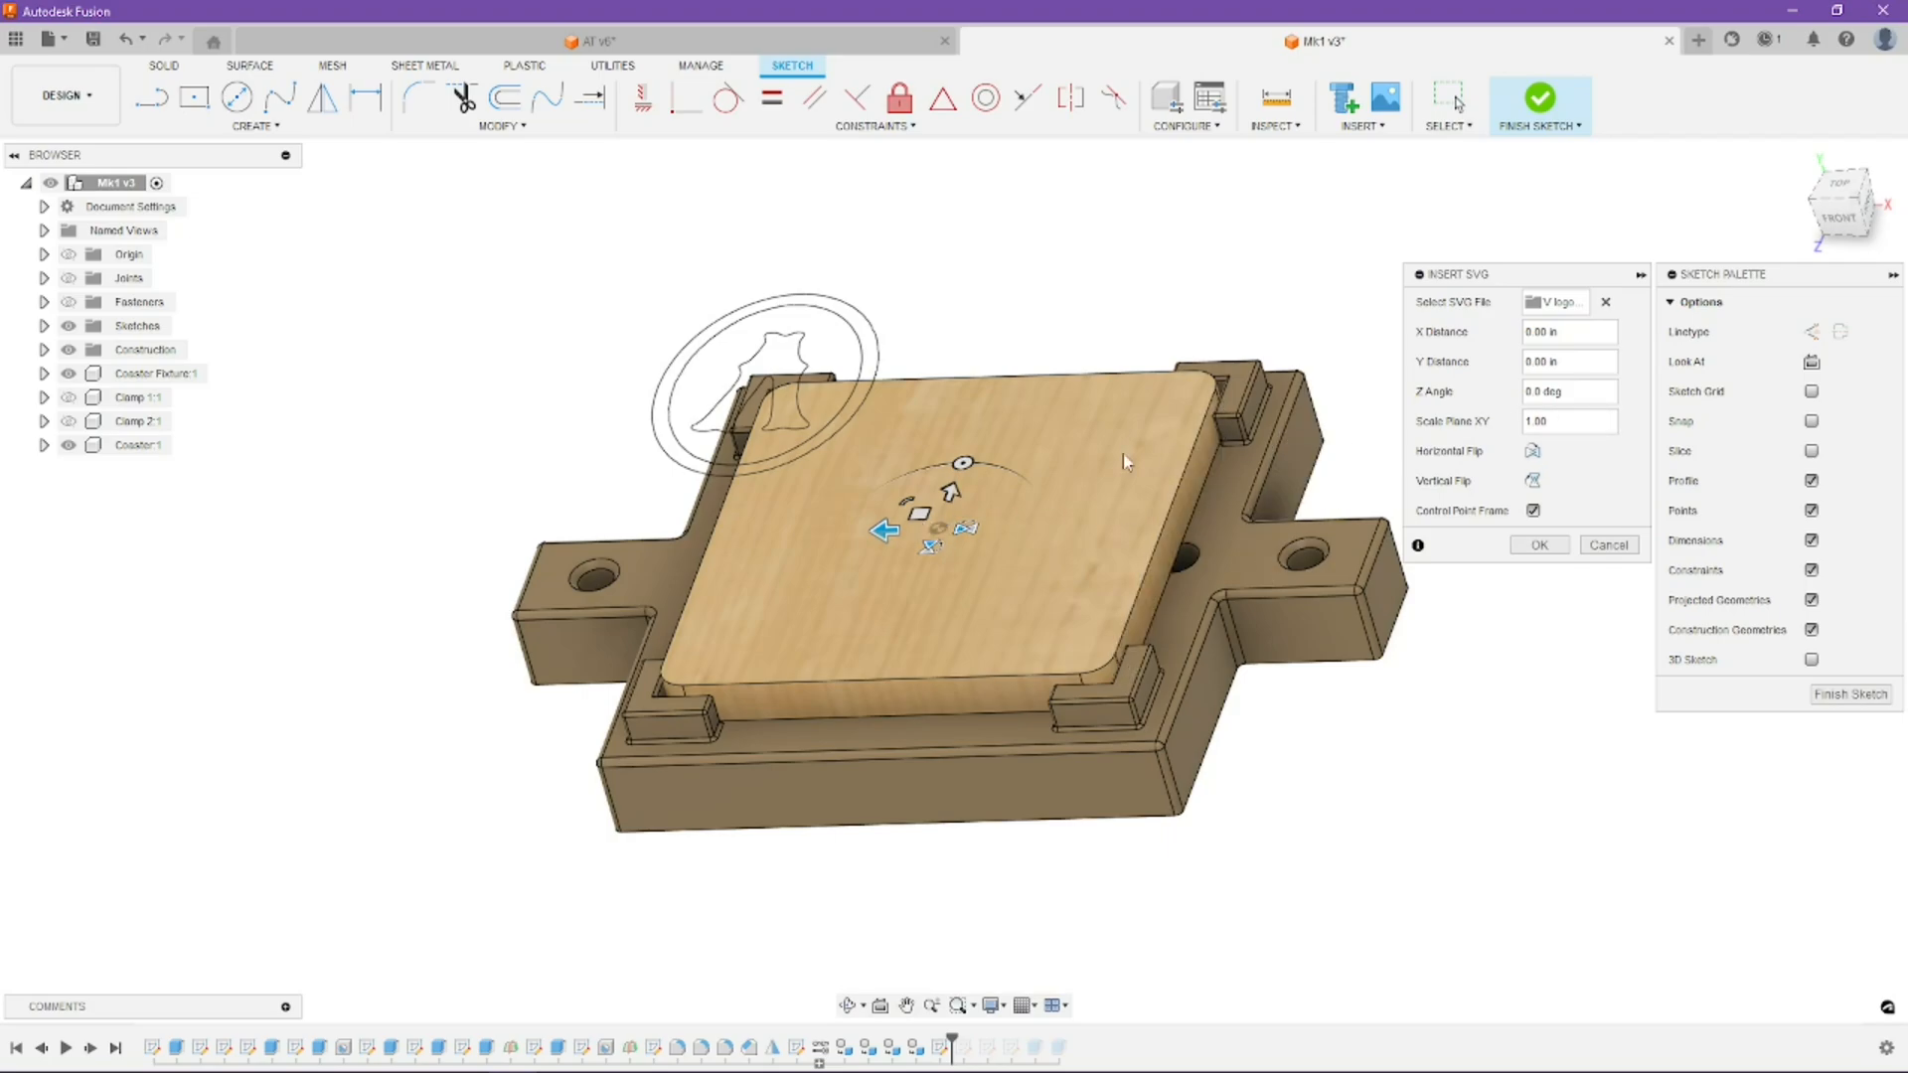
left_click(1535, 334)
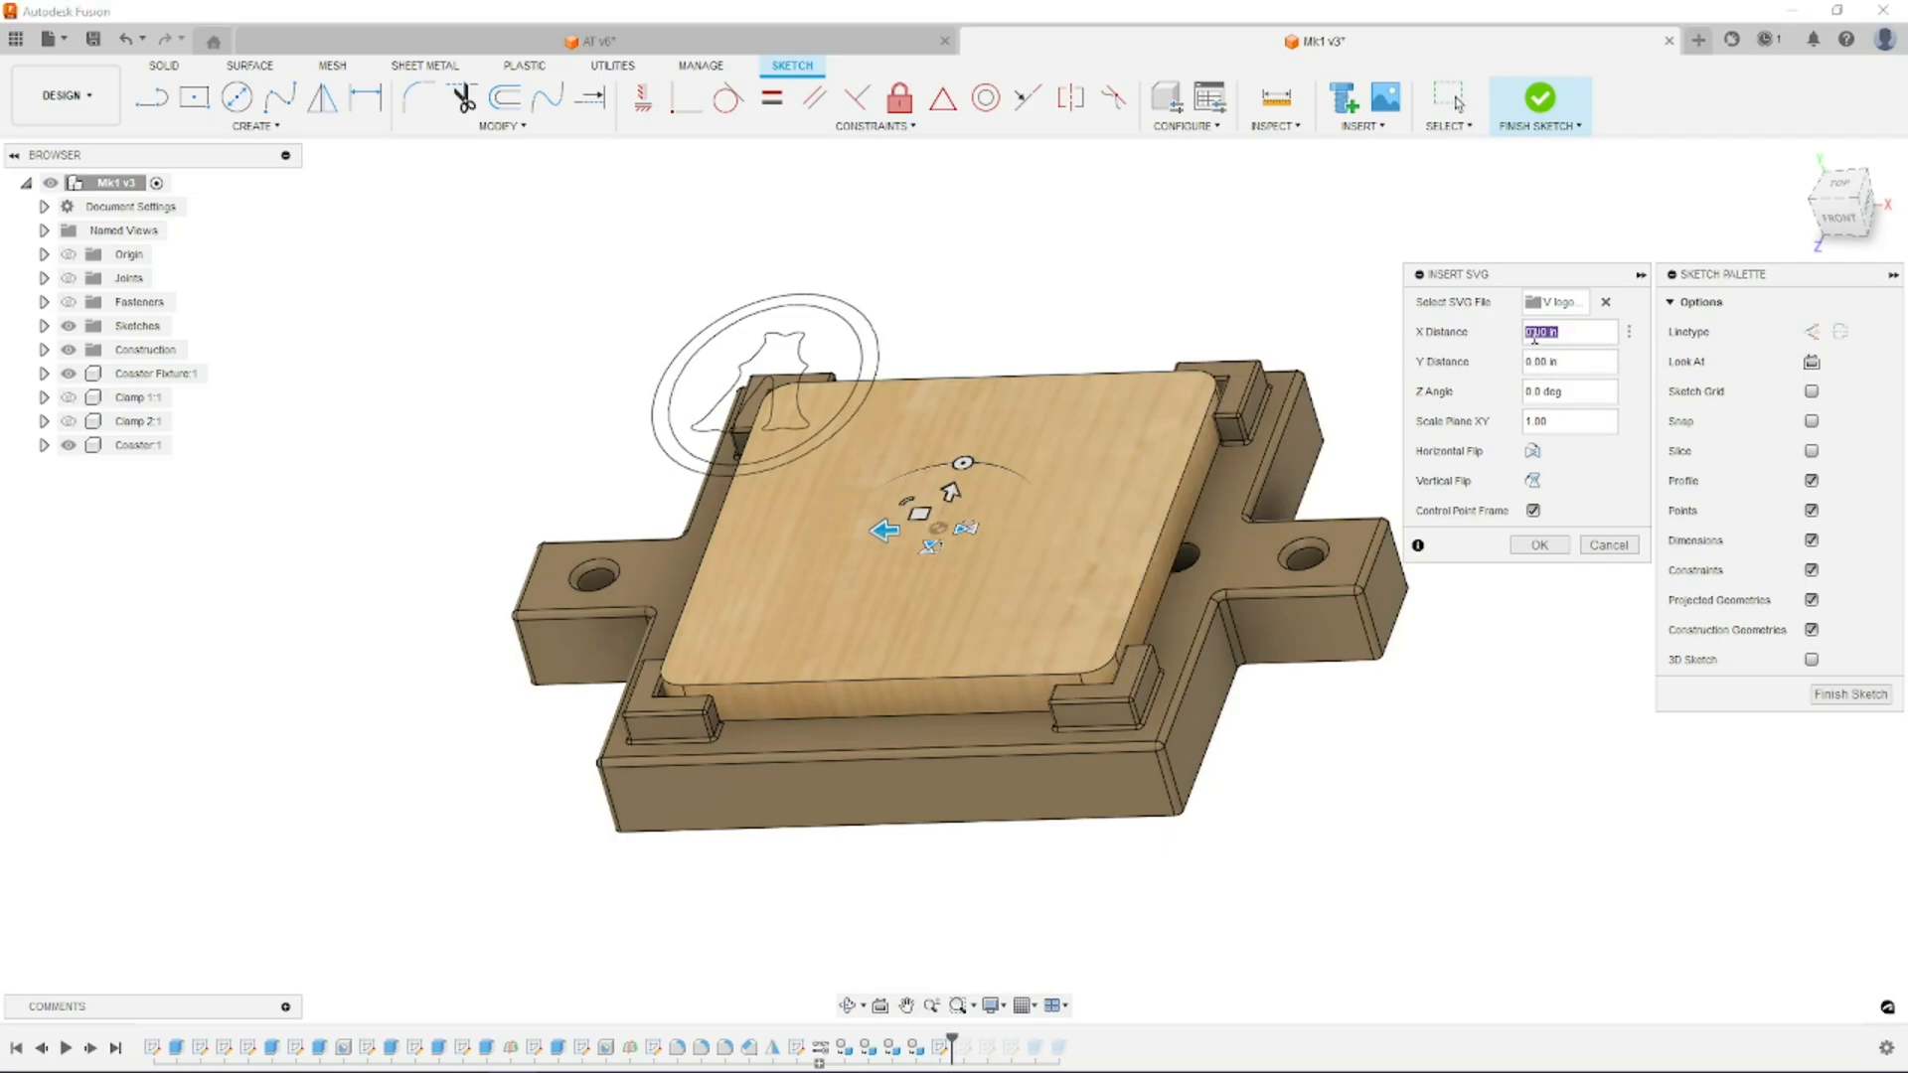
type("2")
left_click(1538, 362)
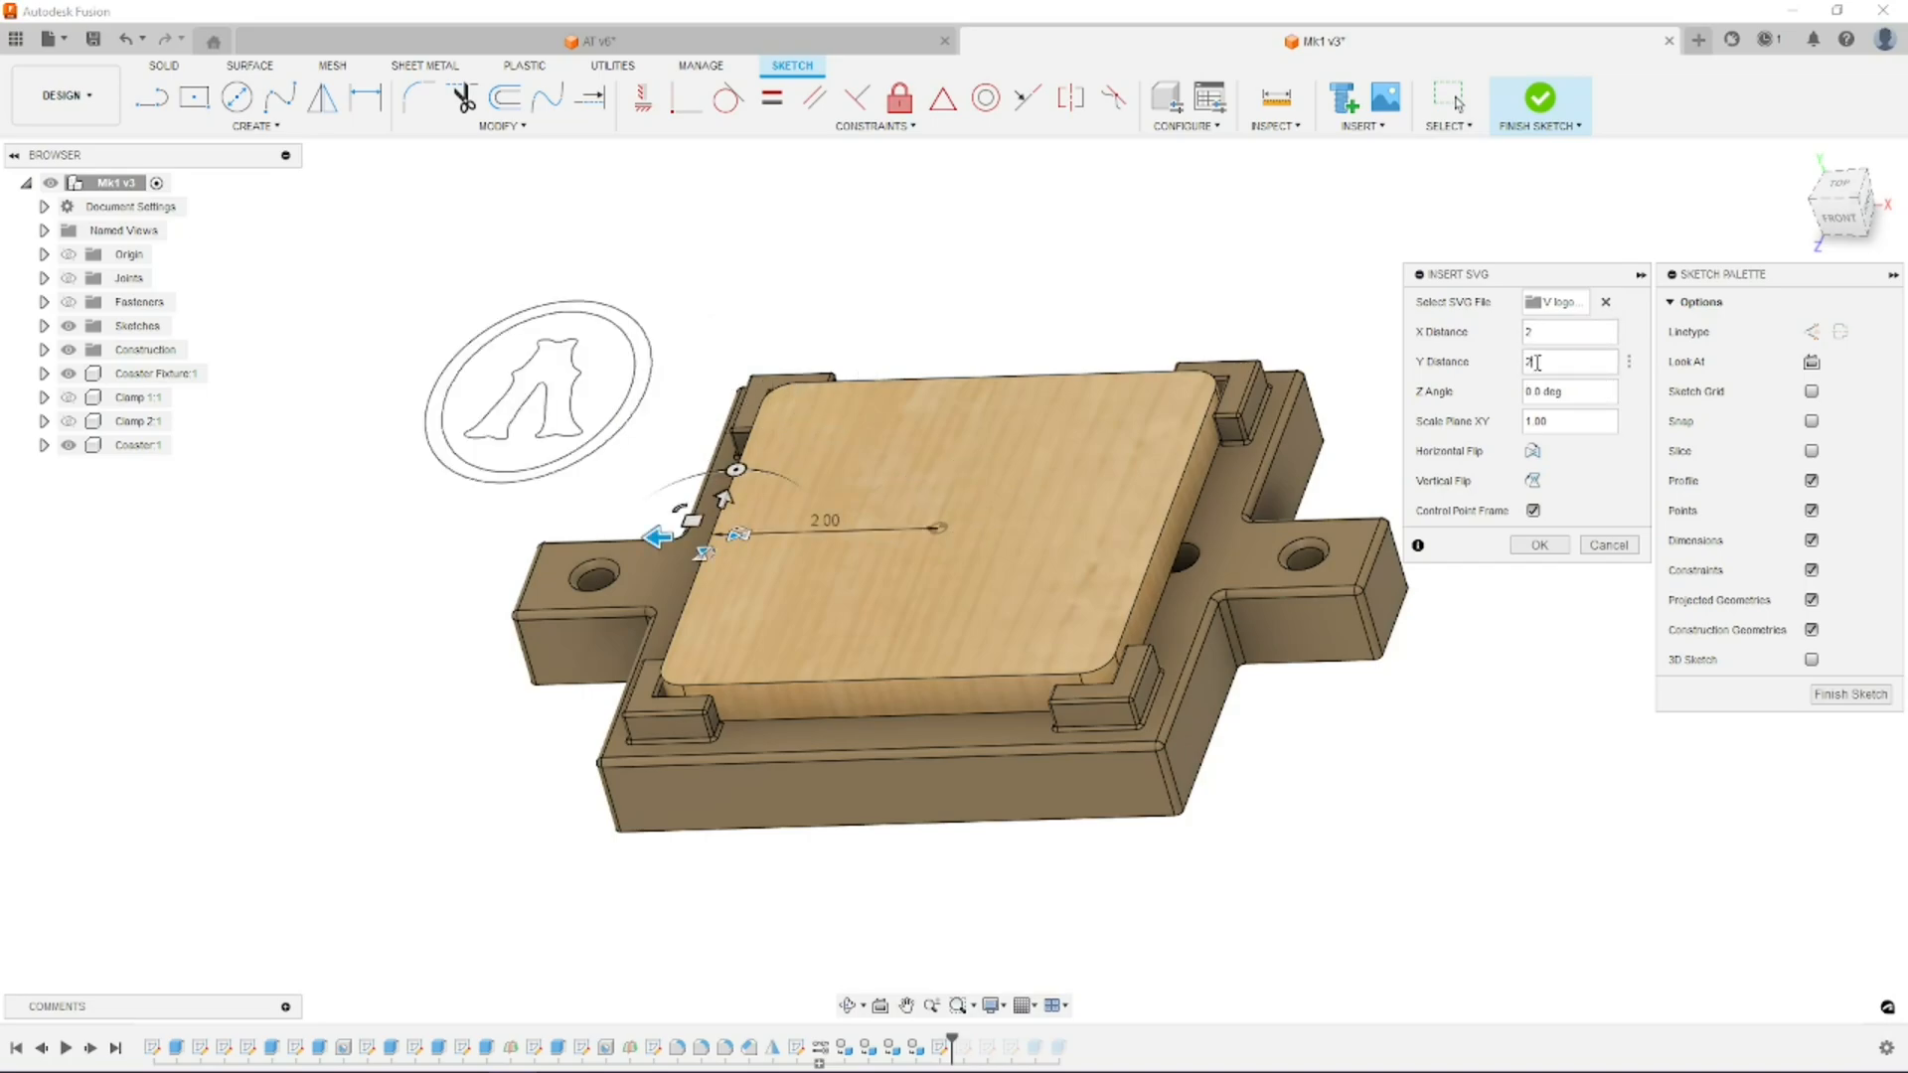
left_click_drag(794, 317, 686, 602)
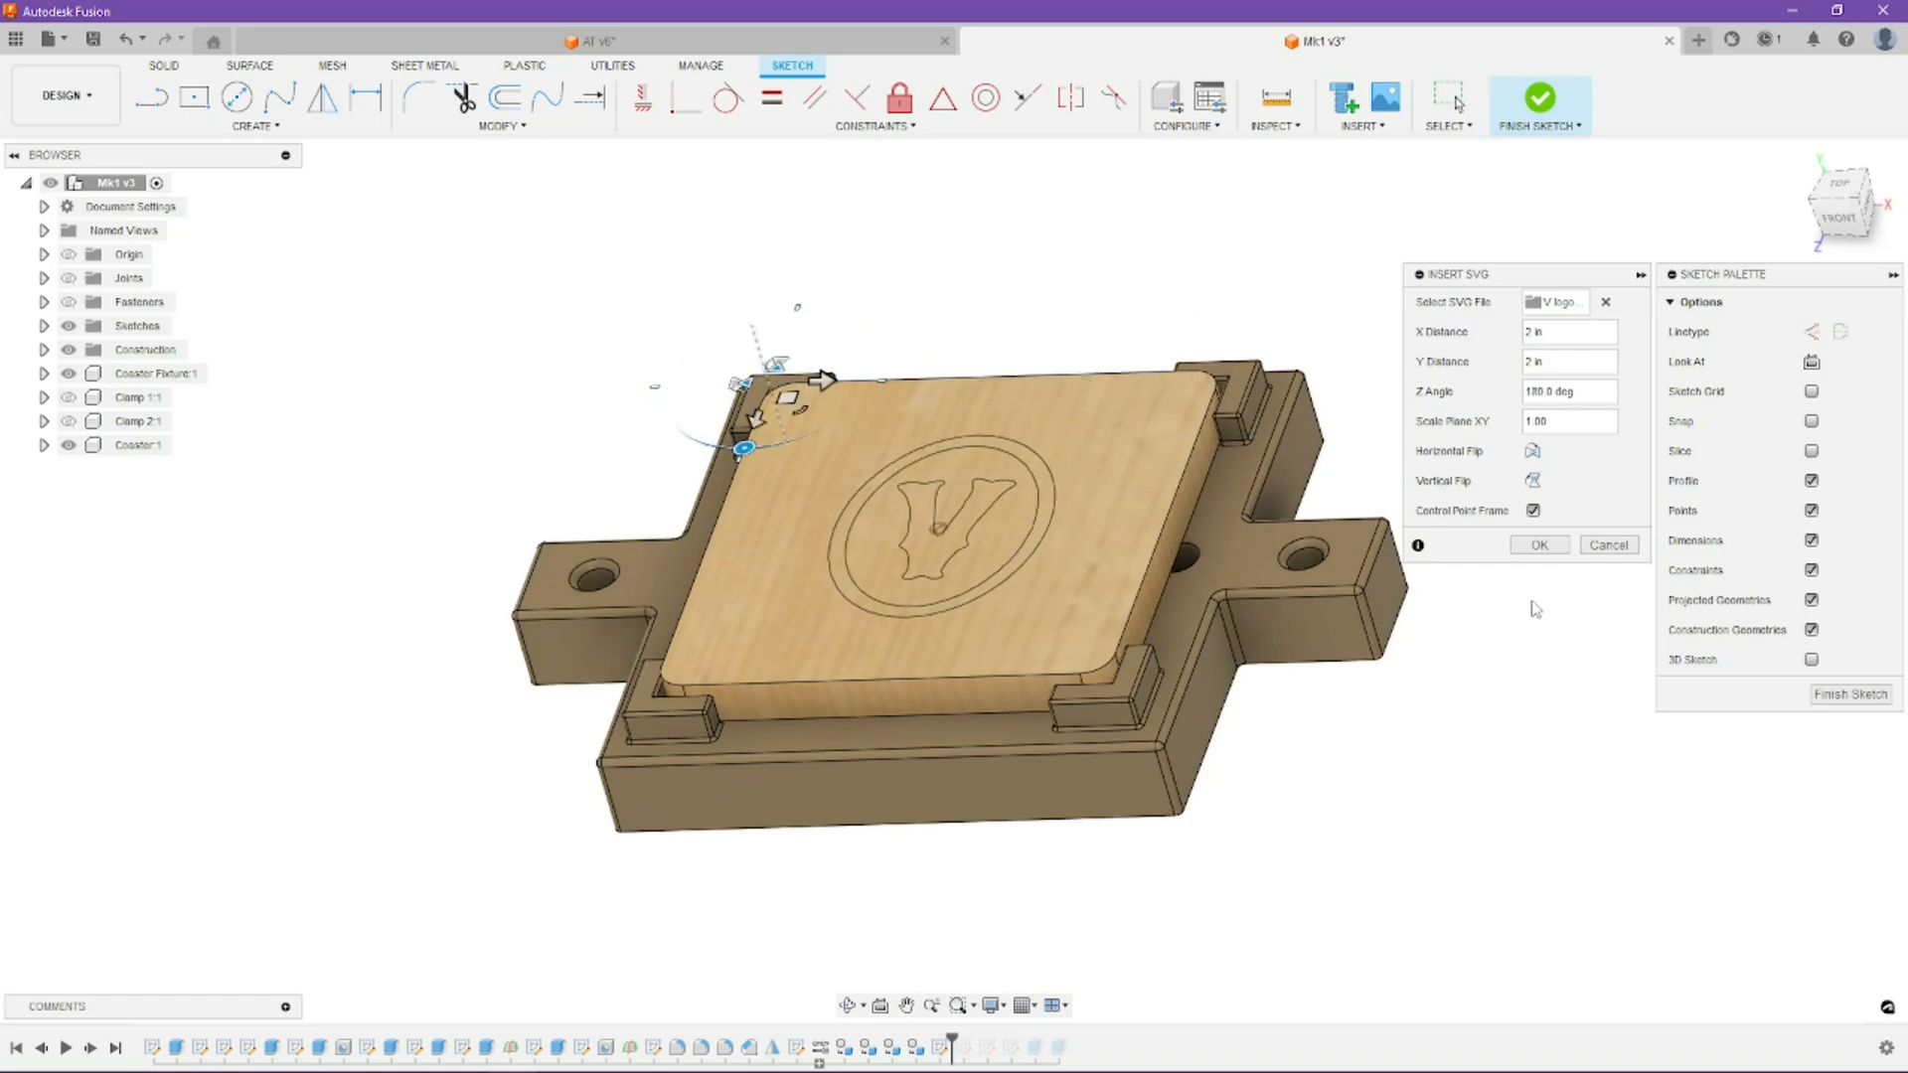
Step: Hide the sketch's points, dimensions, constraints, projected and construction geometries, accept the SVG placement and finish the sketch
left_click(1811, 631)
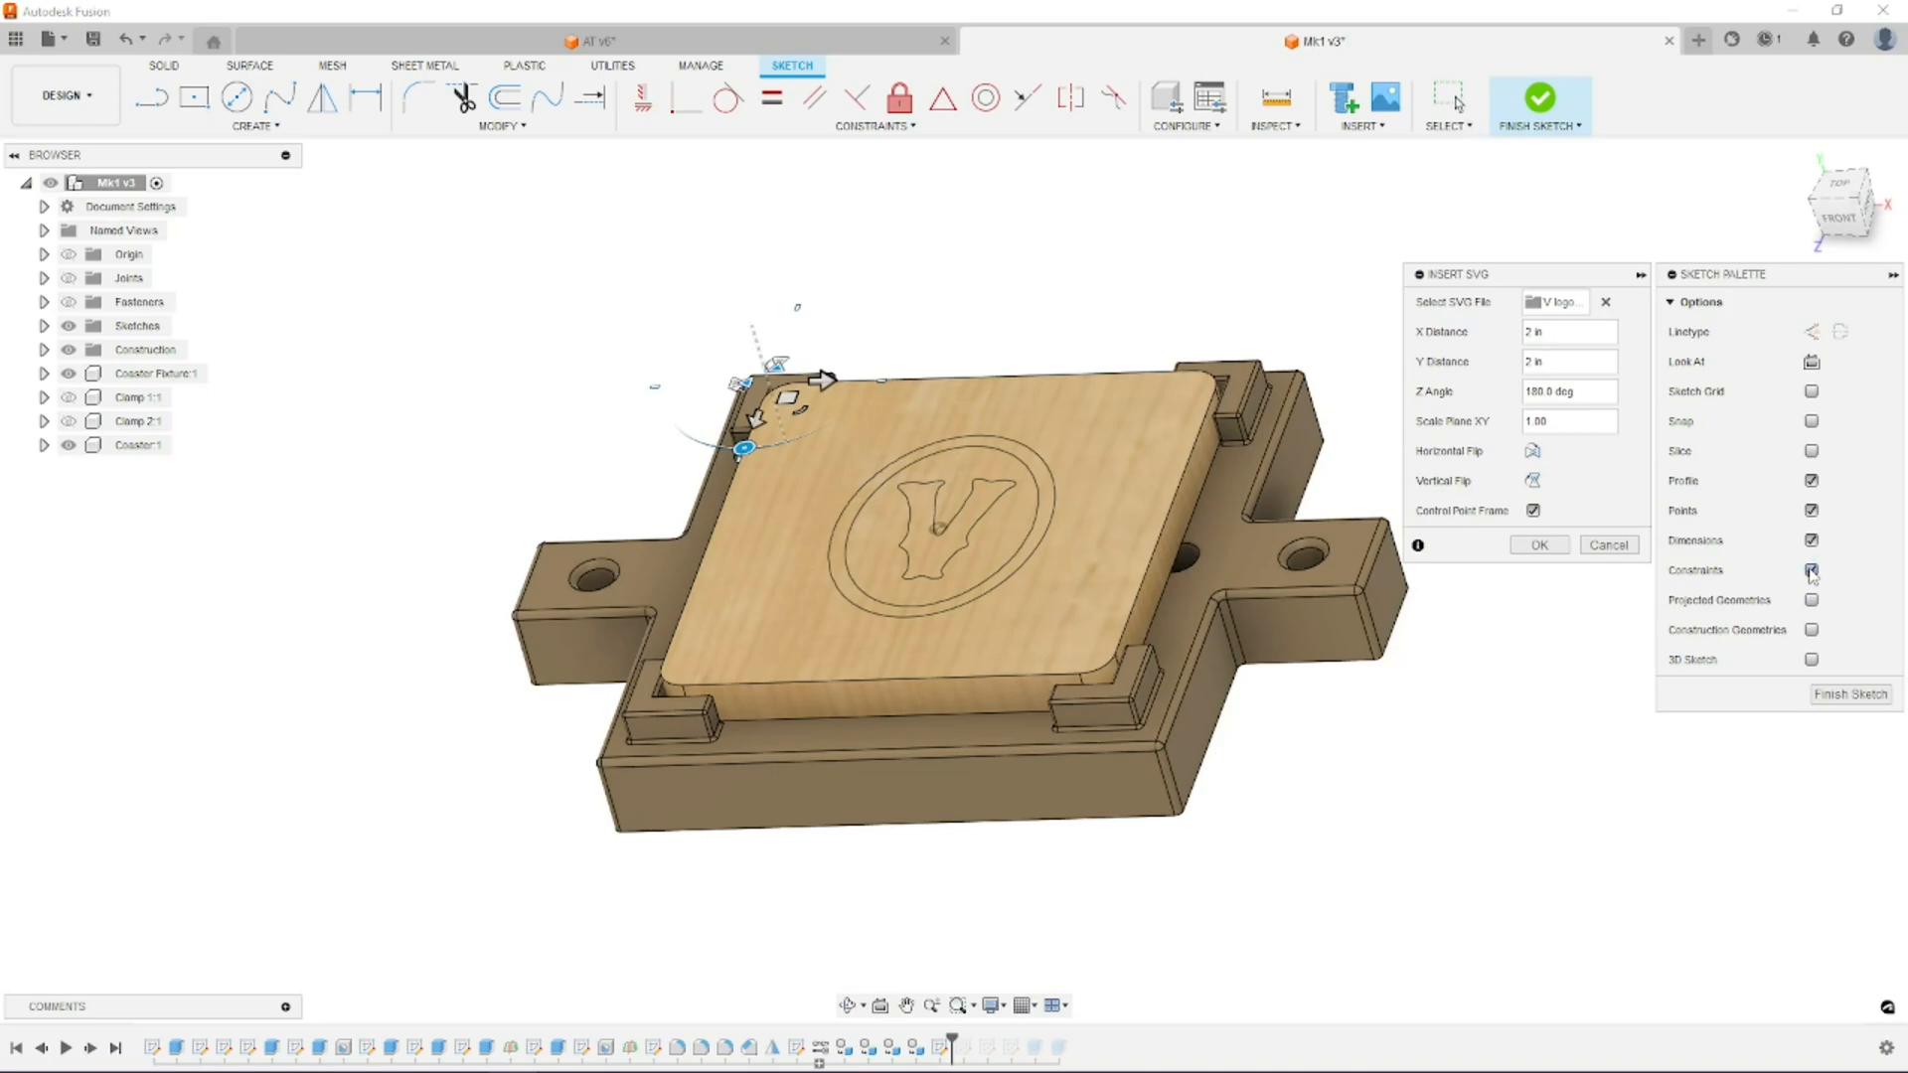
left_click(1812, 572)
left_click(1811, 541)
left_click(1812, 512)
key("Return")
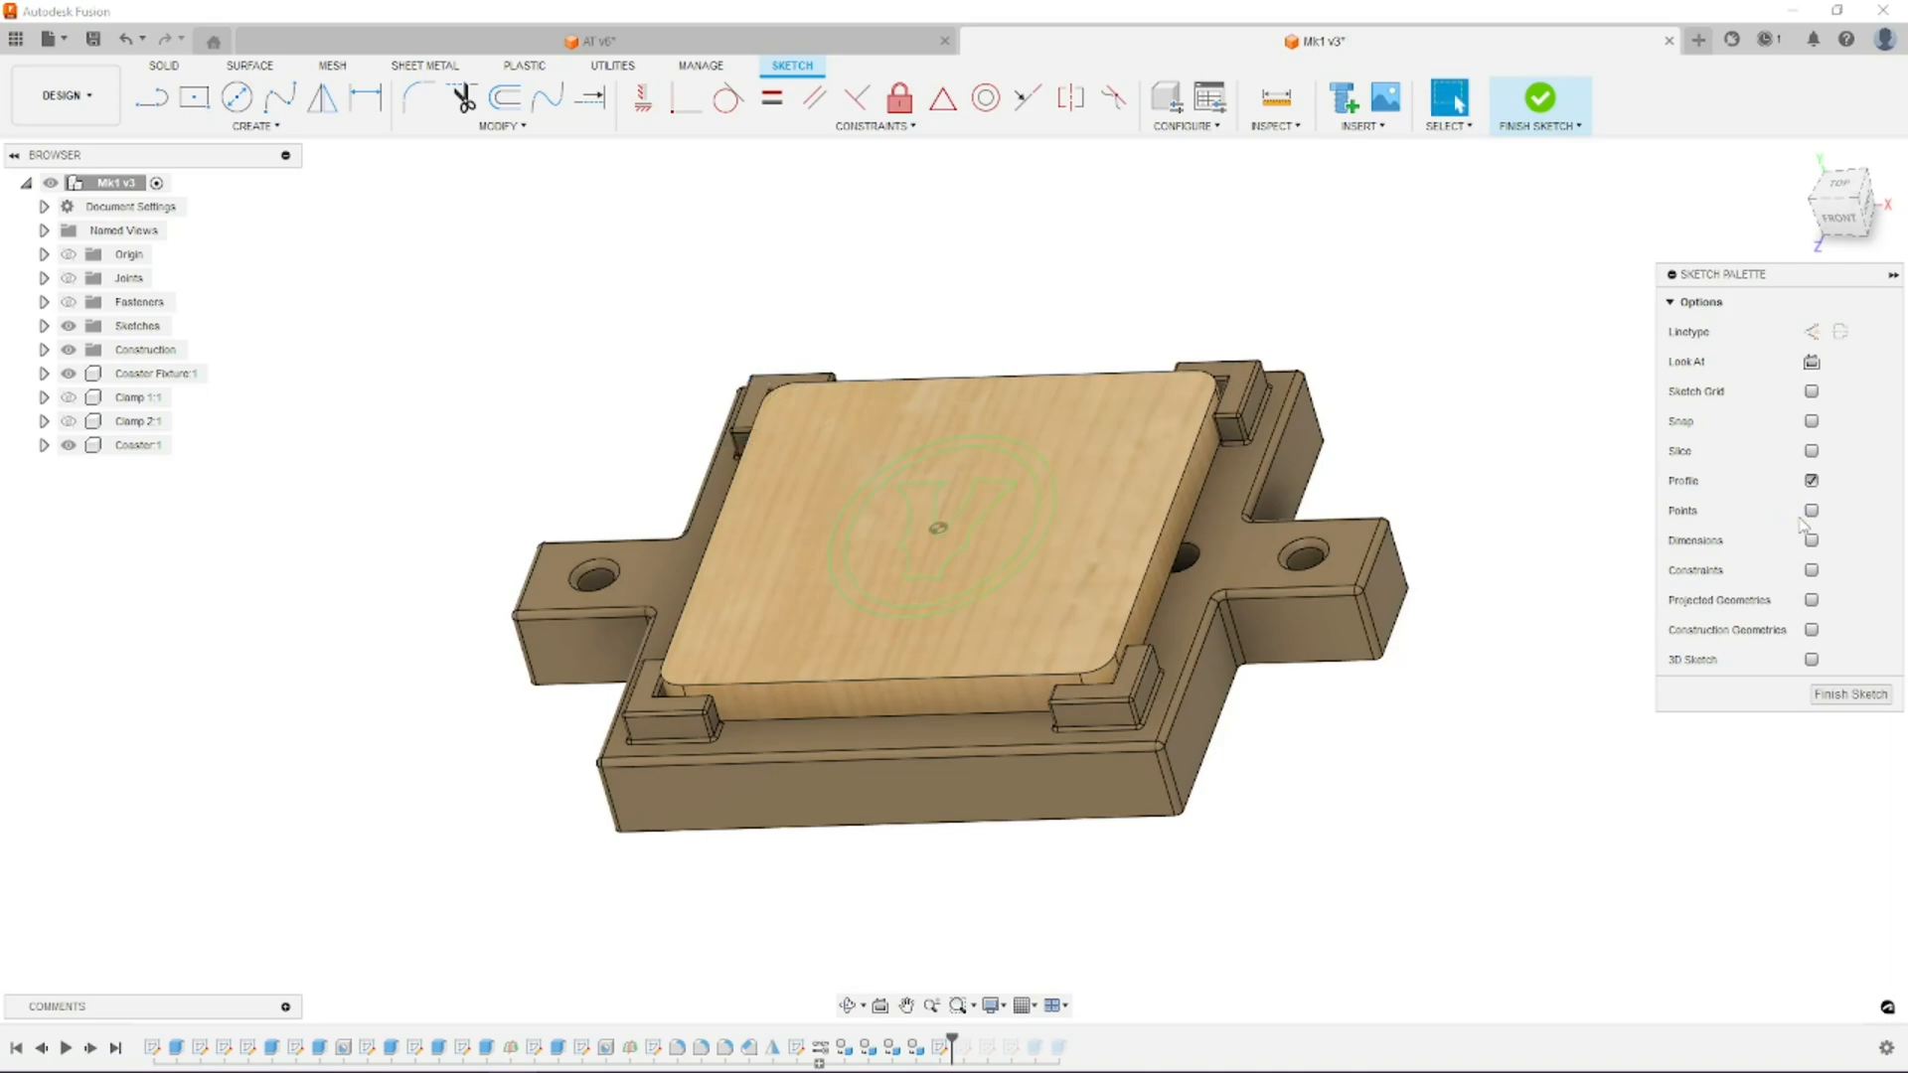
left_click(1851, 695)
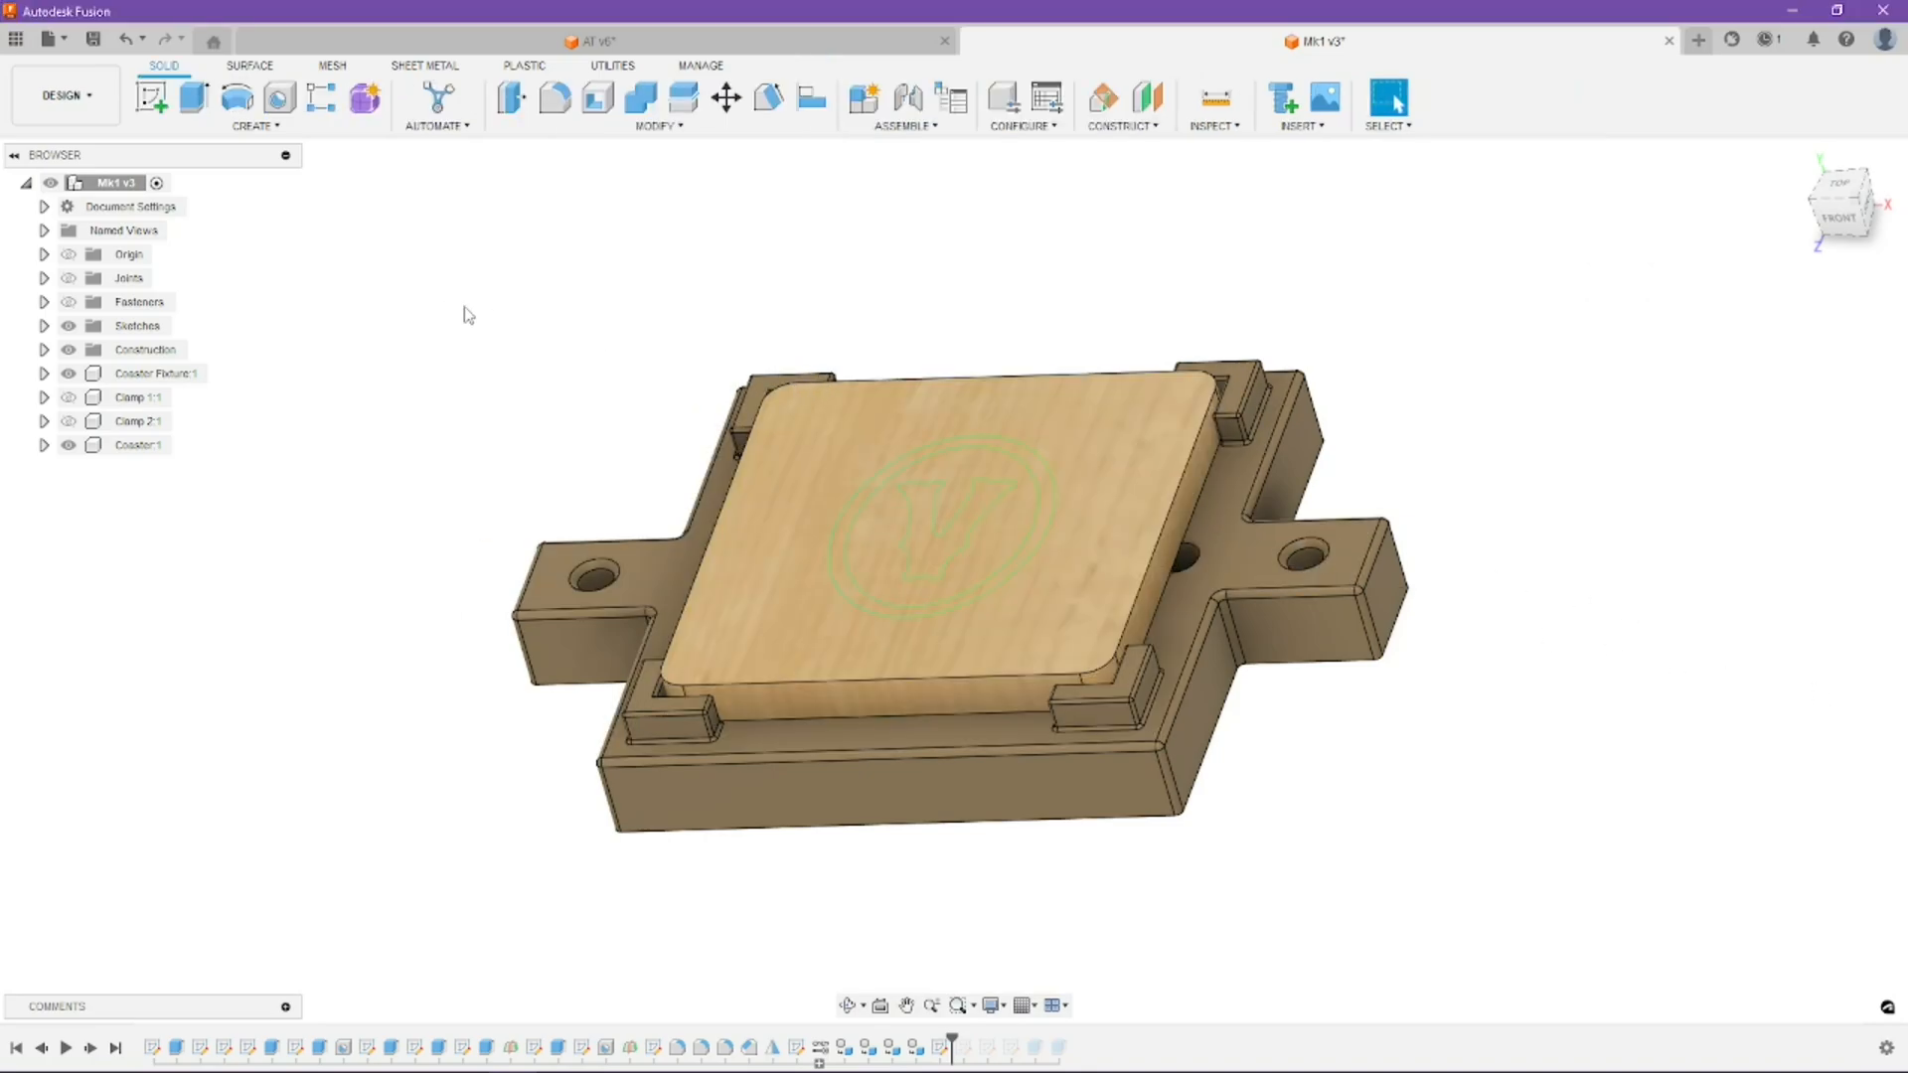
Step: Switch to the Manufacture workspace and delete the existing engrave operation from Setup1
left_click(91, 109)
left_click(92, 319)
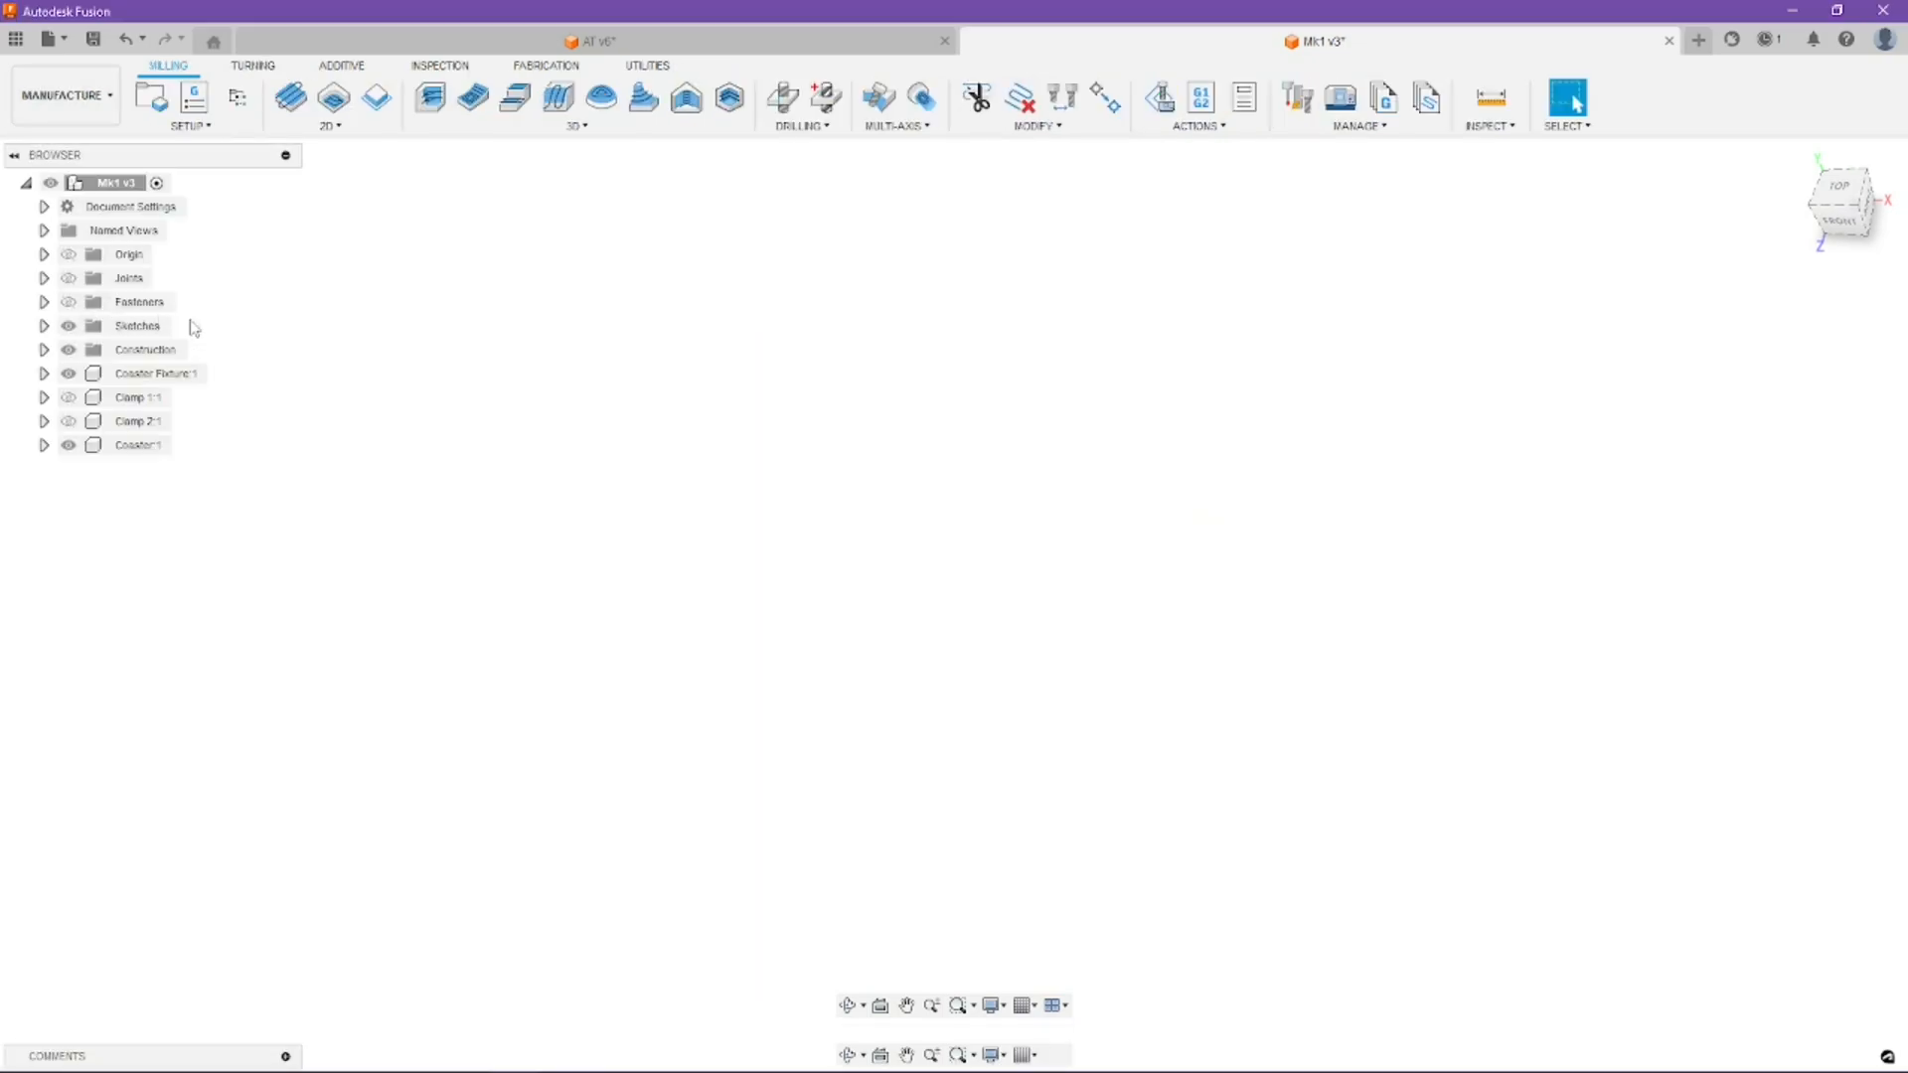
double_click(239, 374)
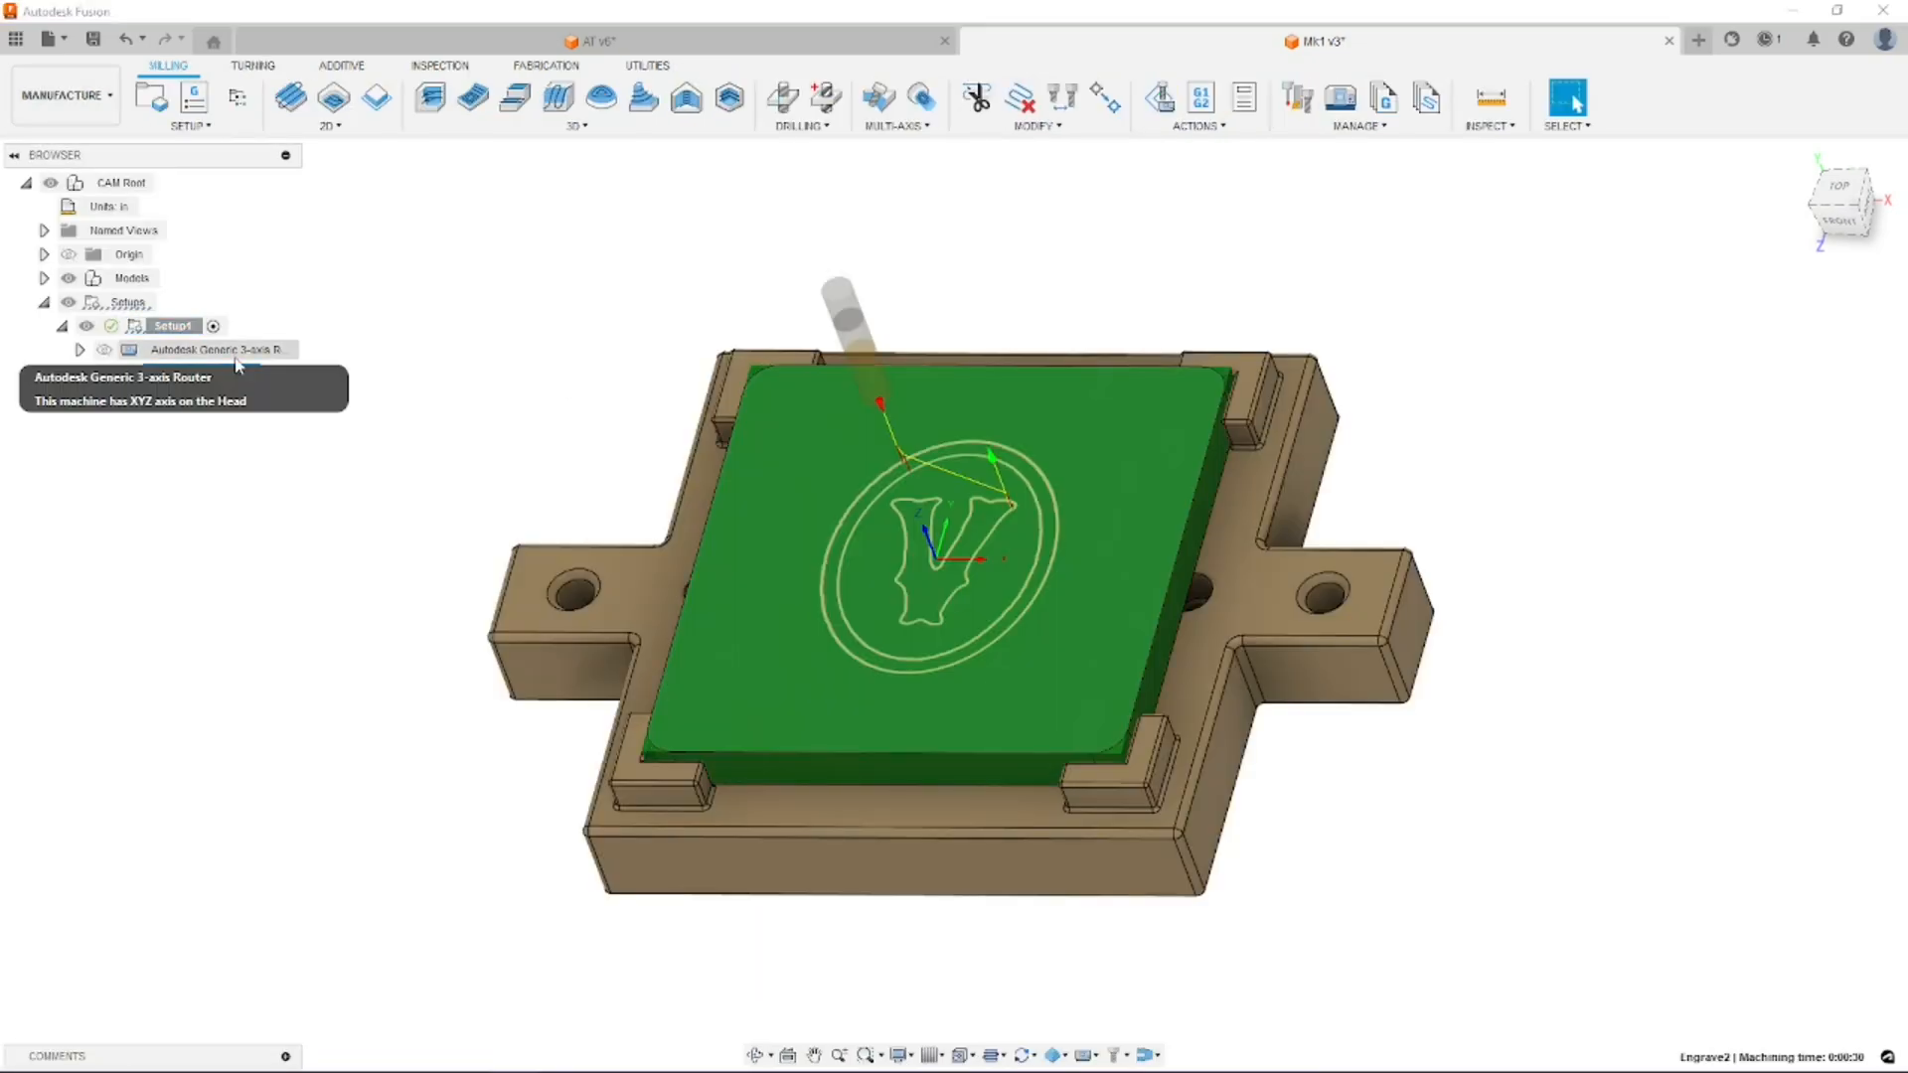
key("Delete")
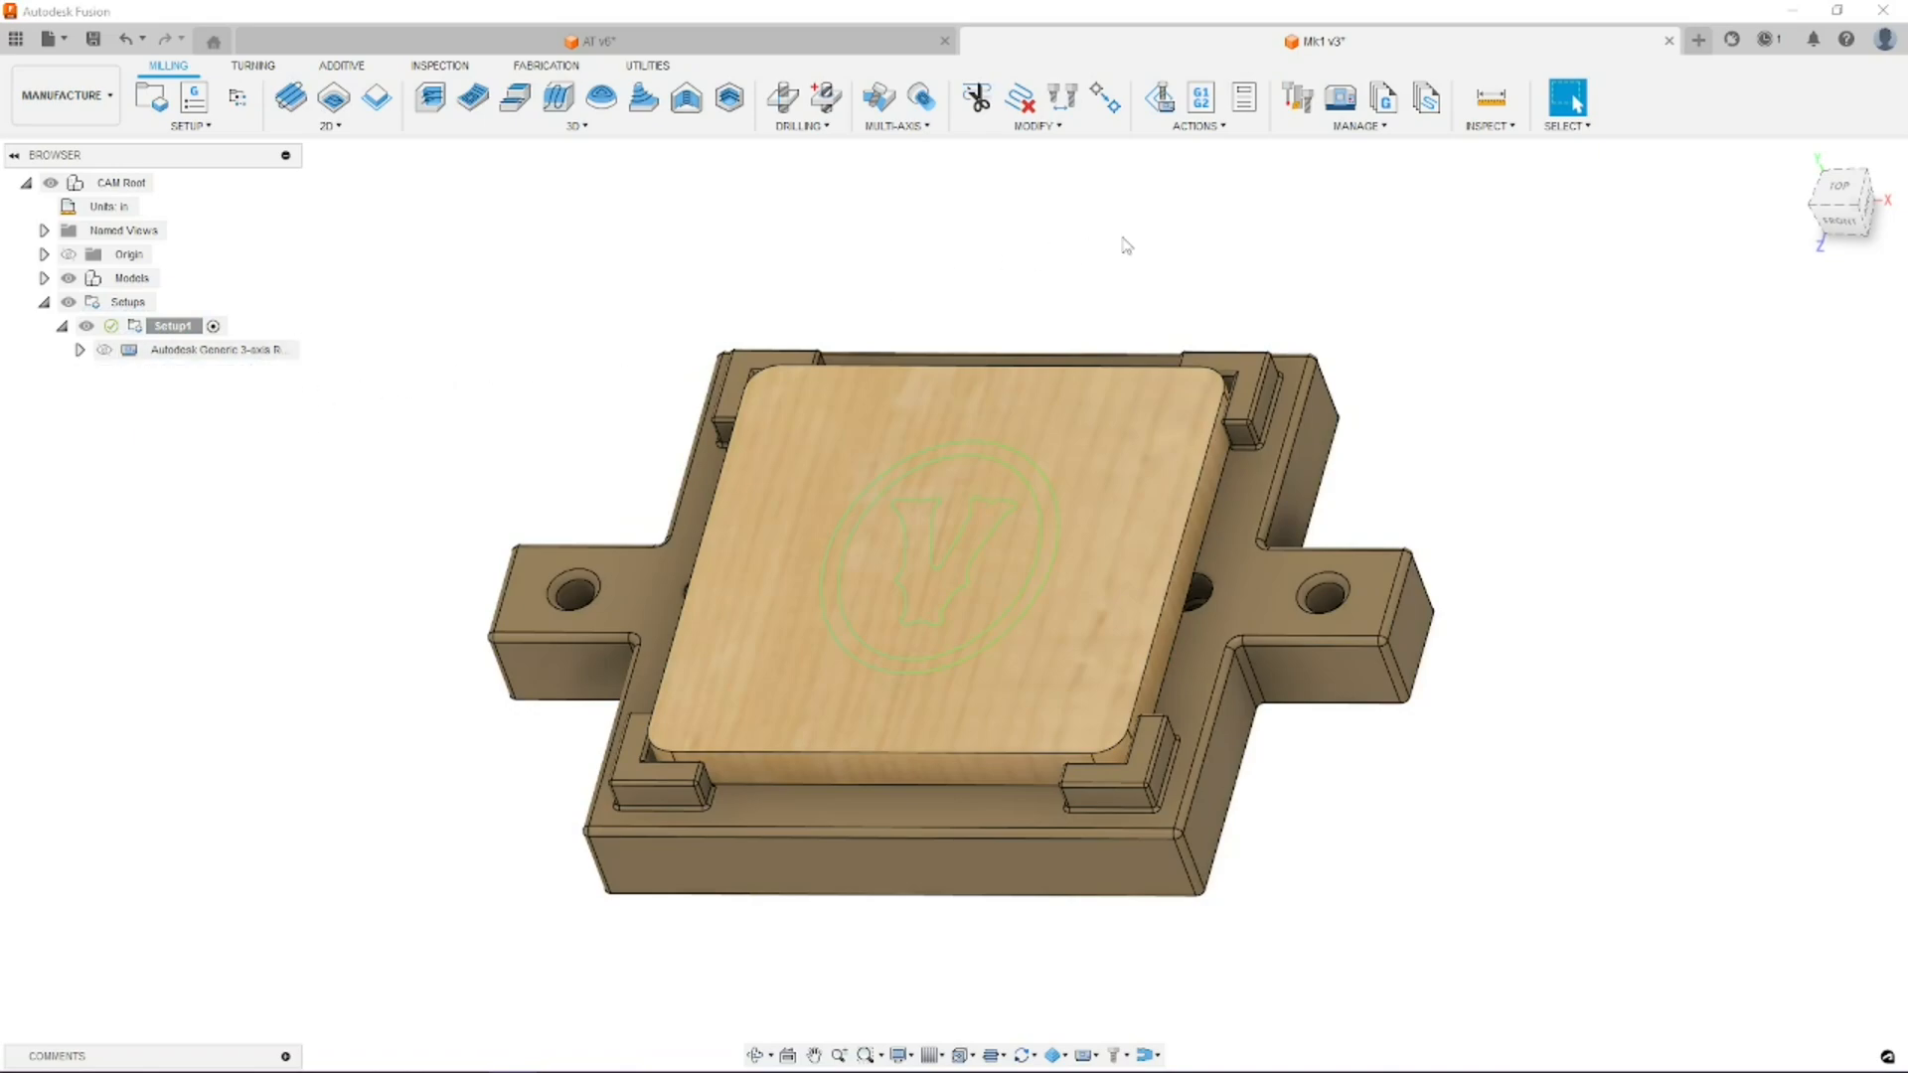
Step: Create a 2D Engrave operation using tool 8, the 1/4" 30° engrave/chamfer mill, with coolant disabled
left_click(330, 126)
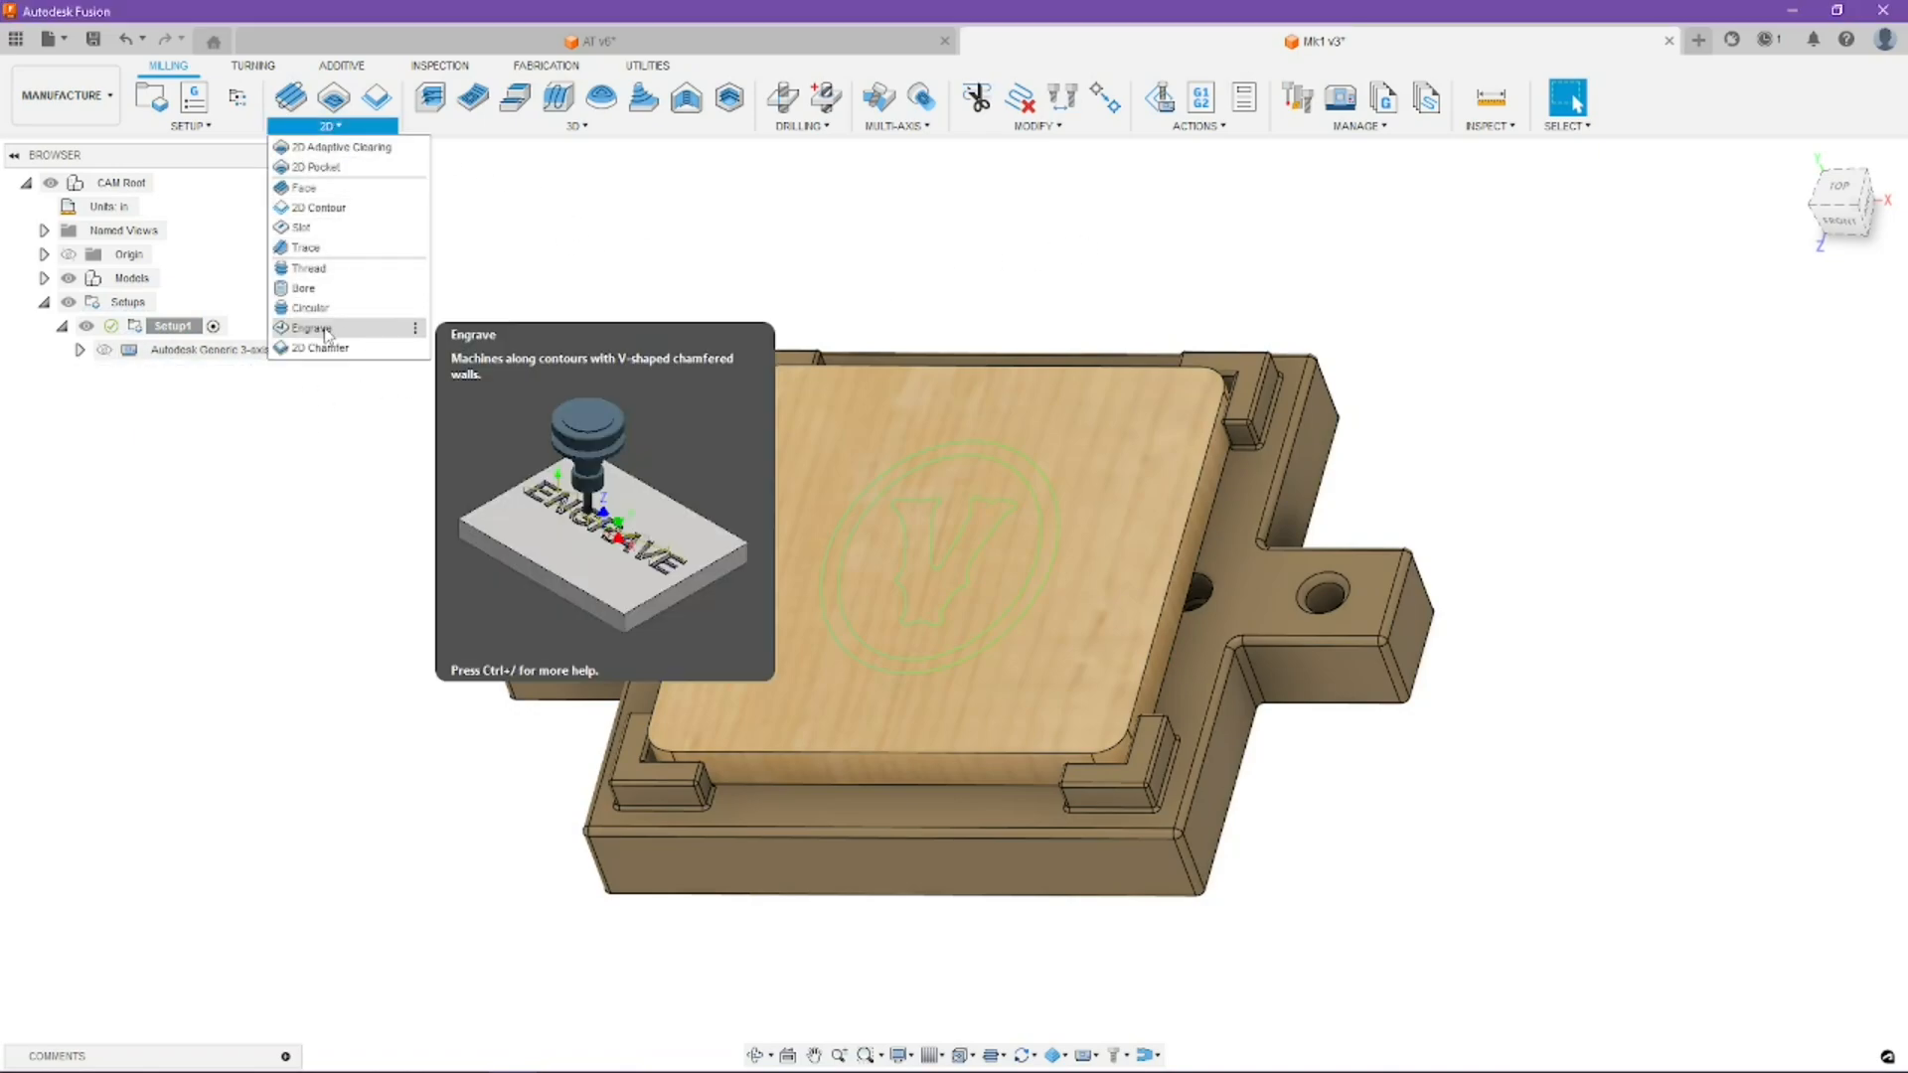
left_click(358, 329)
left_click(1774, 361)
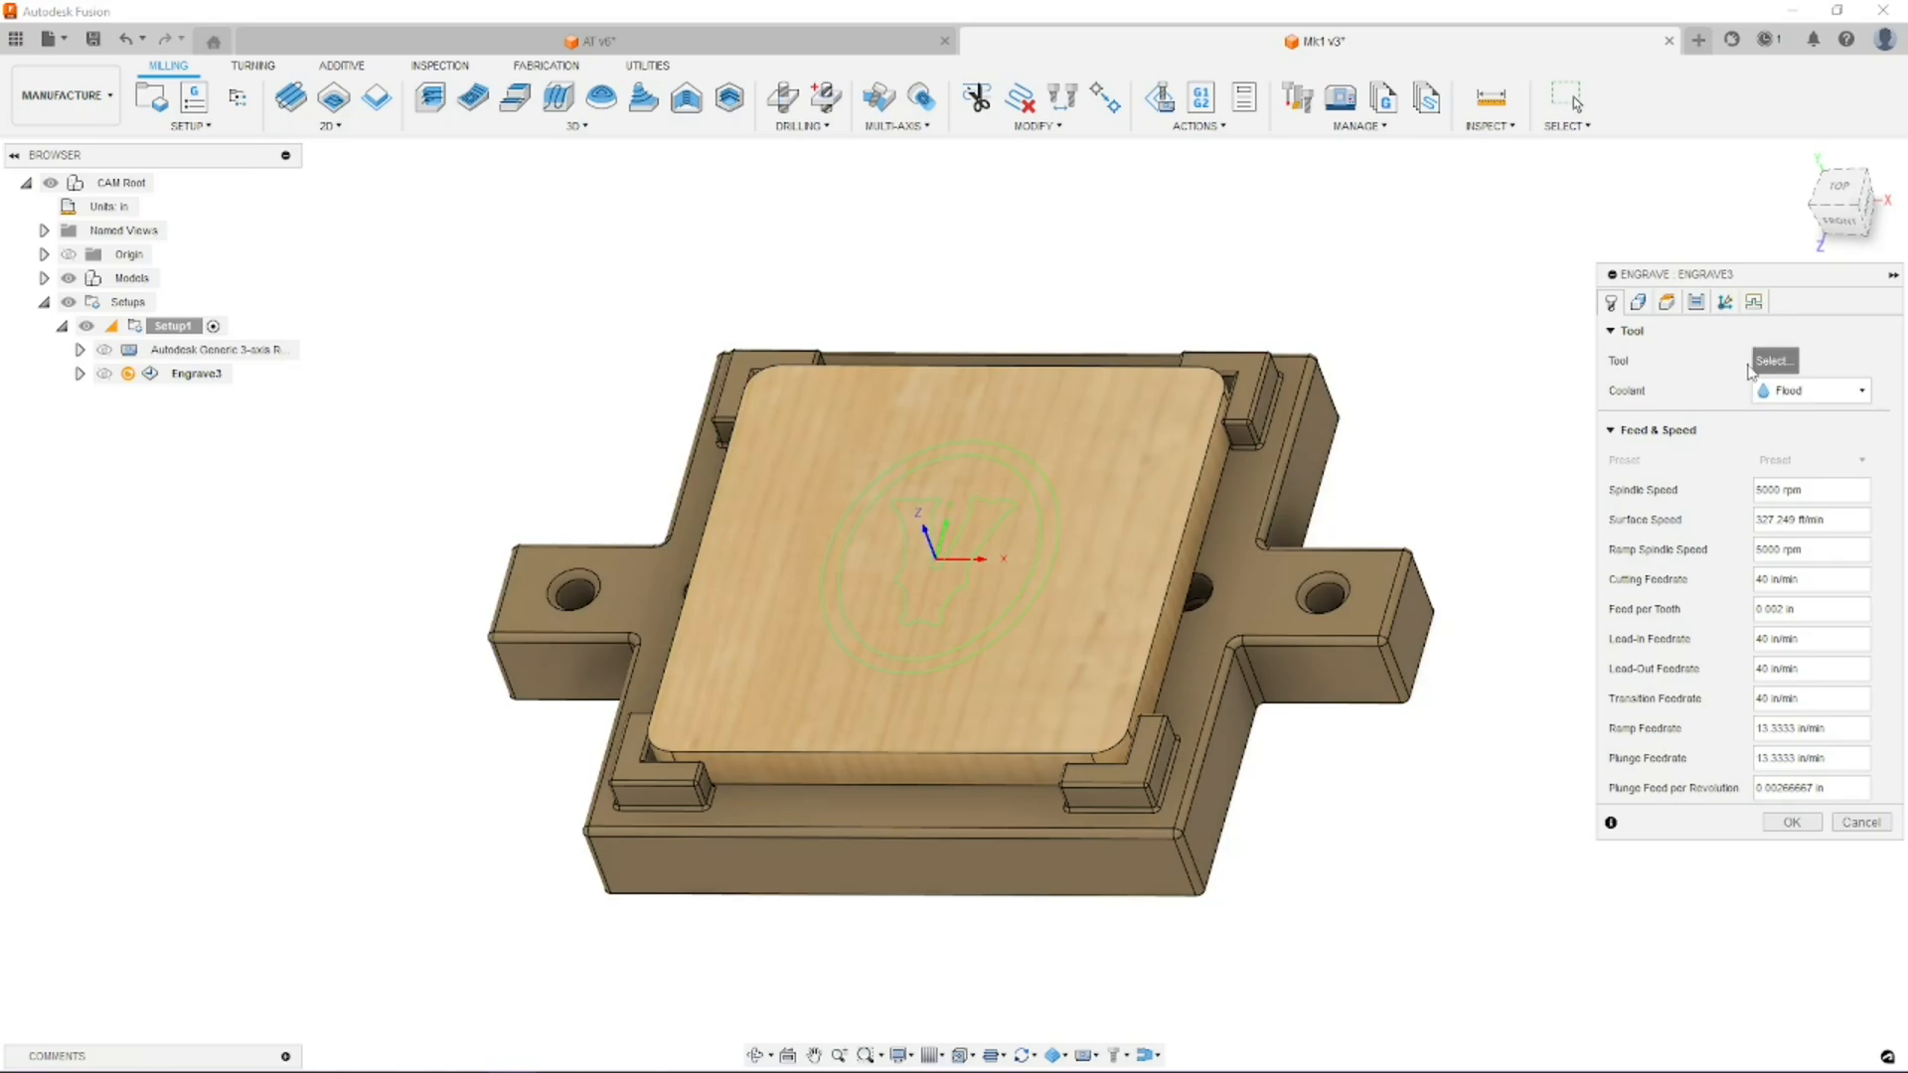
left_click(617, 249)
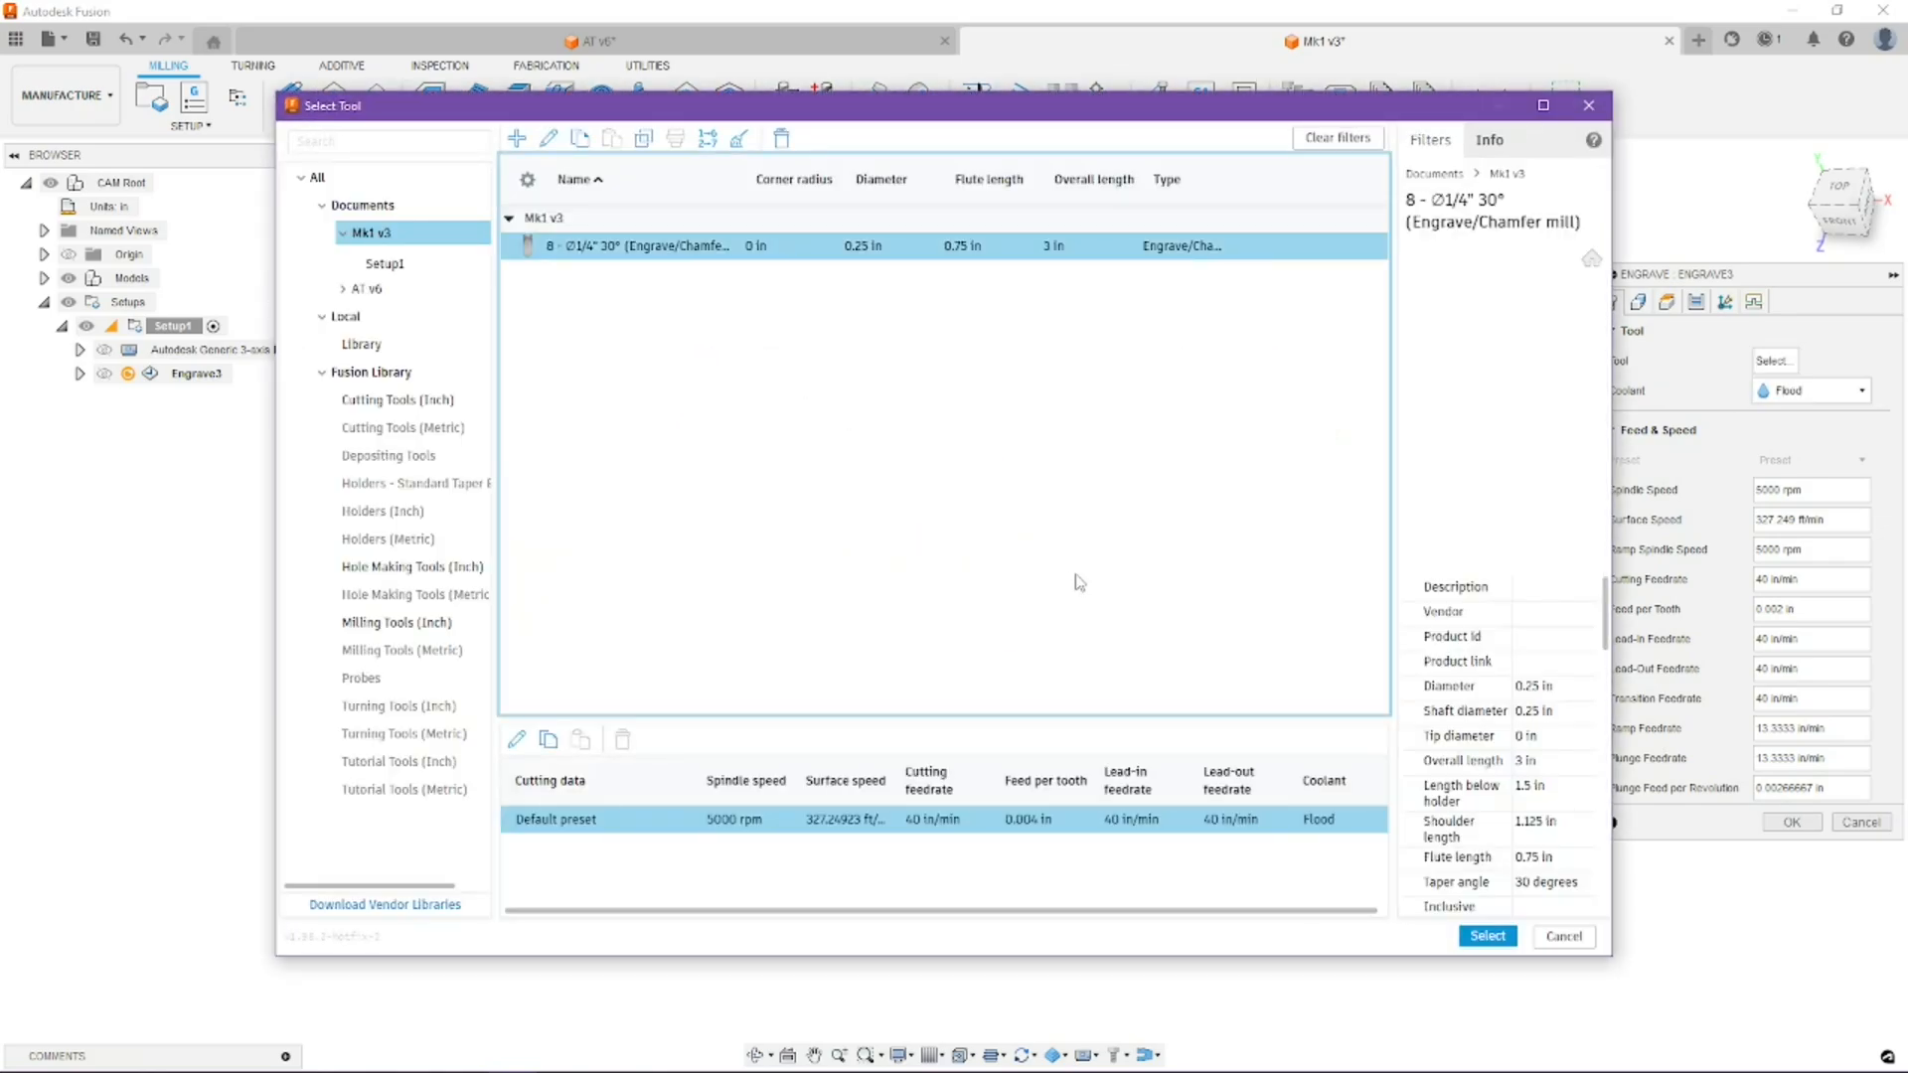
left_click(1488, 936)
left_click(1793, 420)
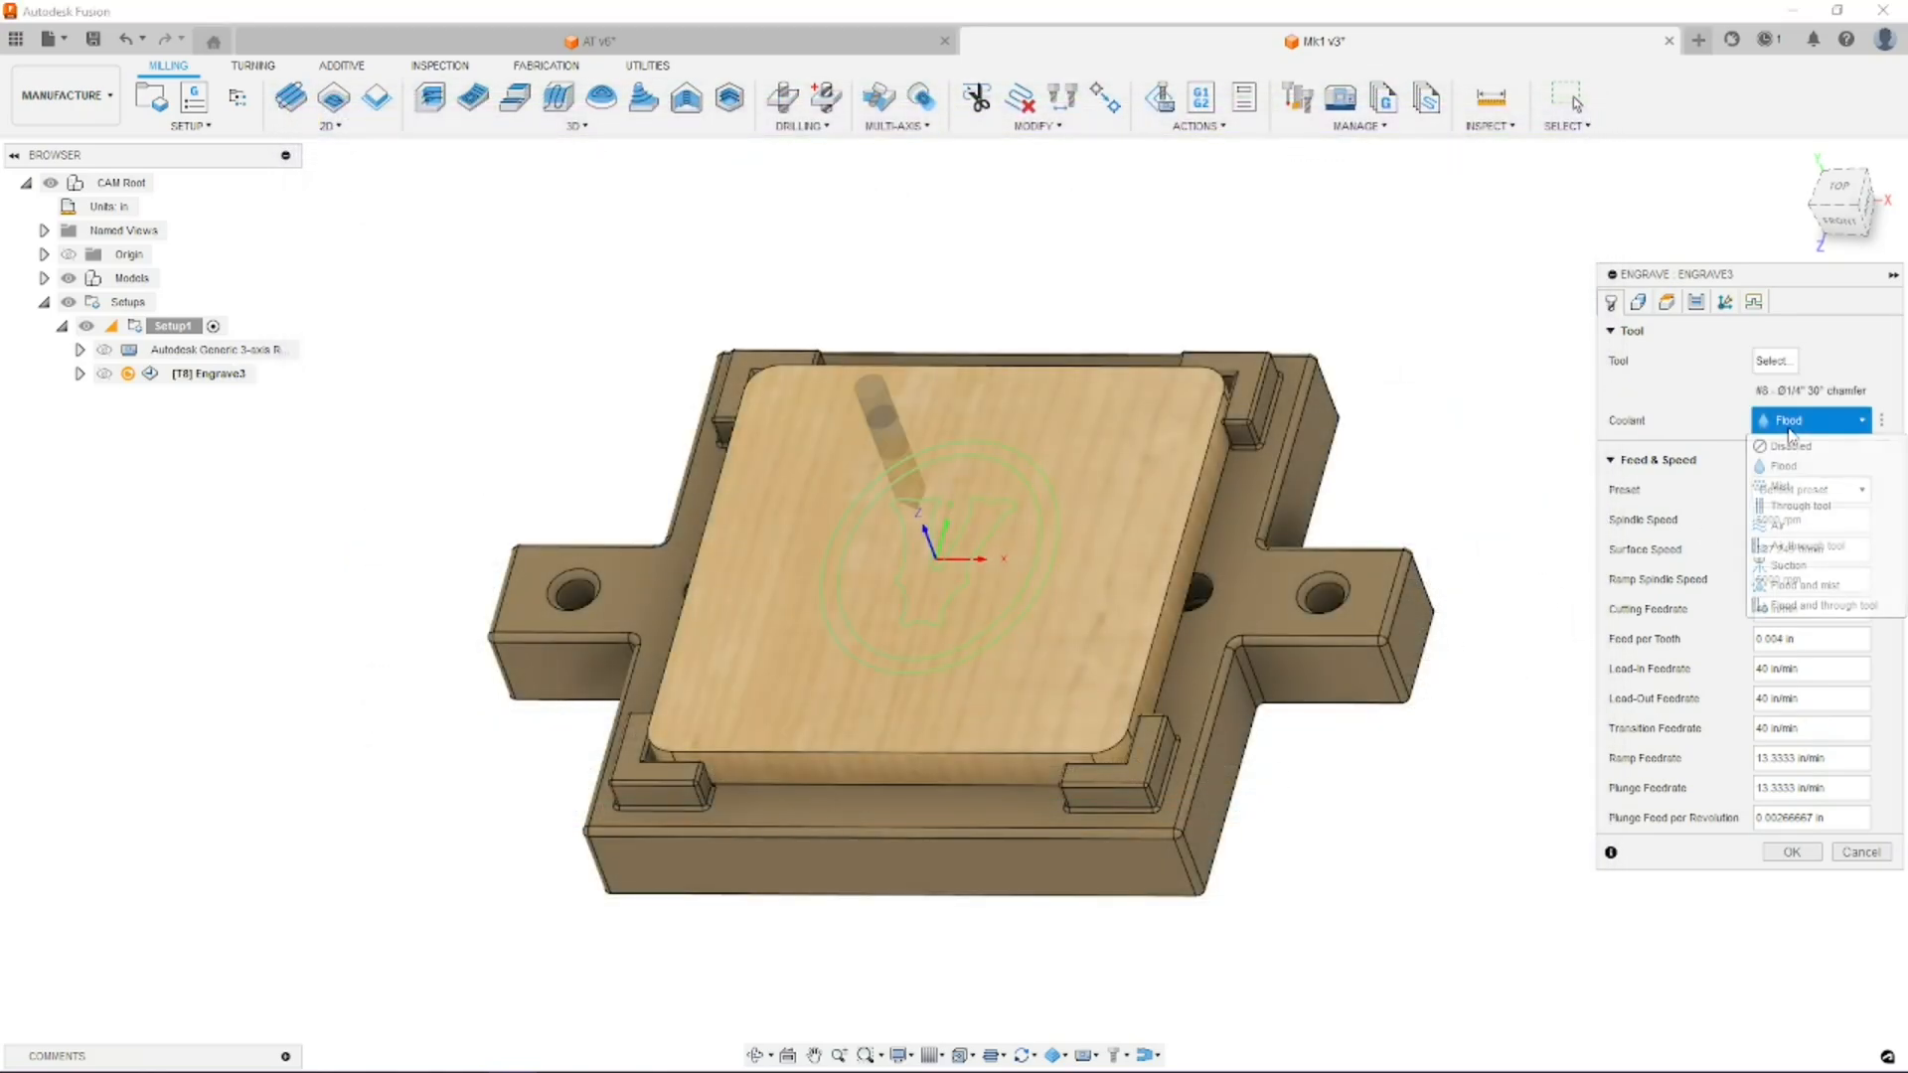
left_click(1783, 449)
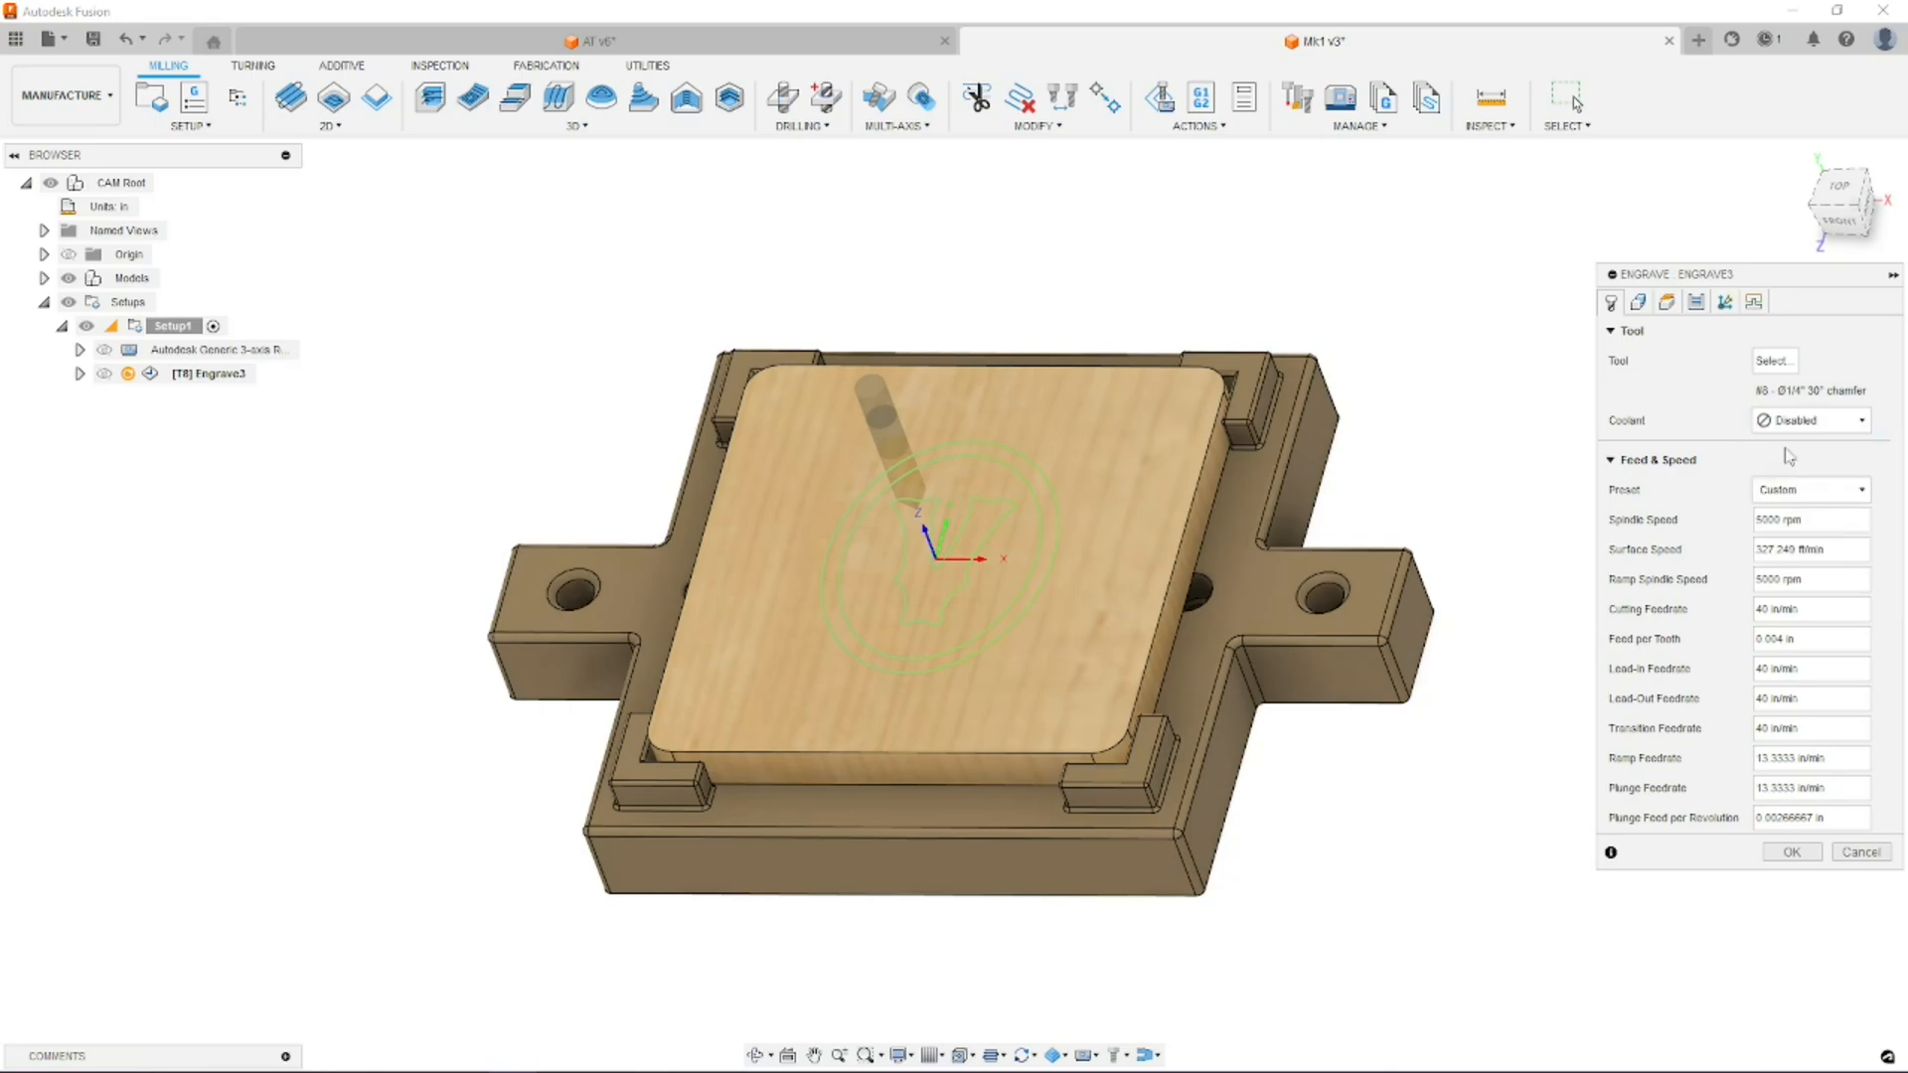
Step: Select the V outline and the two surrounding circles as the contours to engrave
left_click(1639, 302)
scroll(1028, 498, "up", 3)
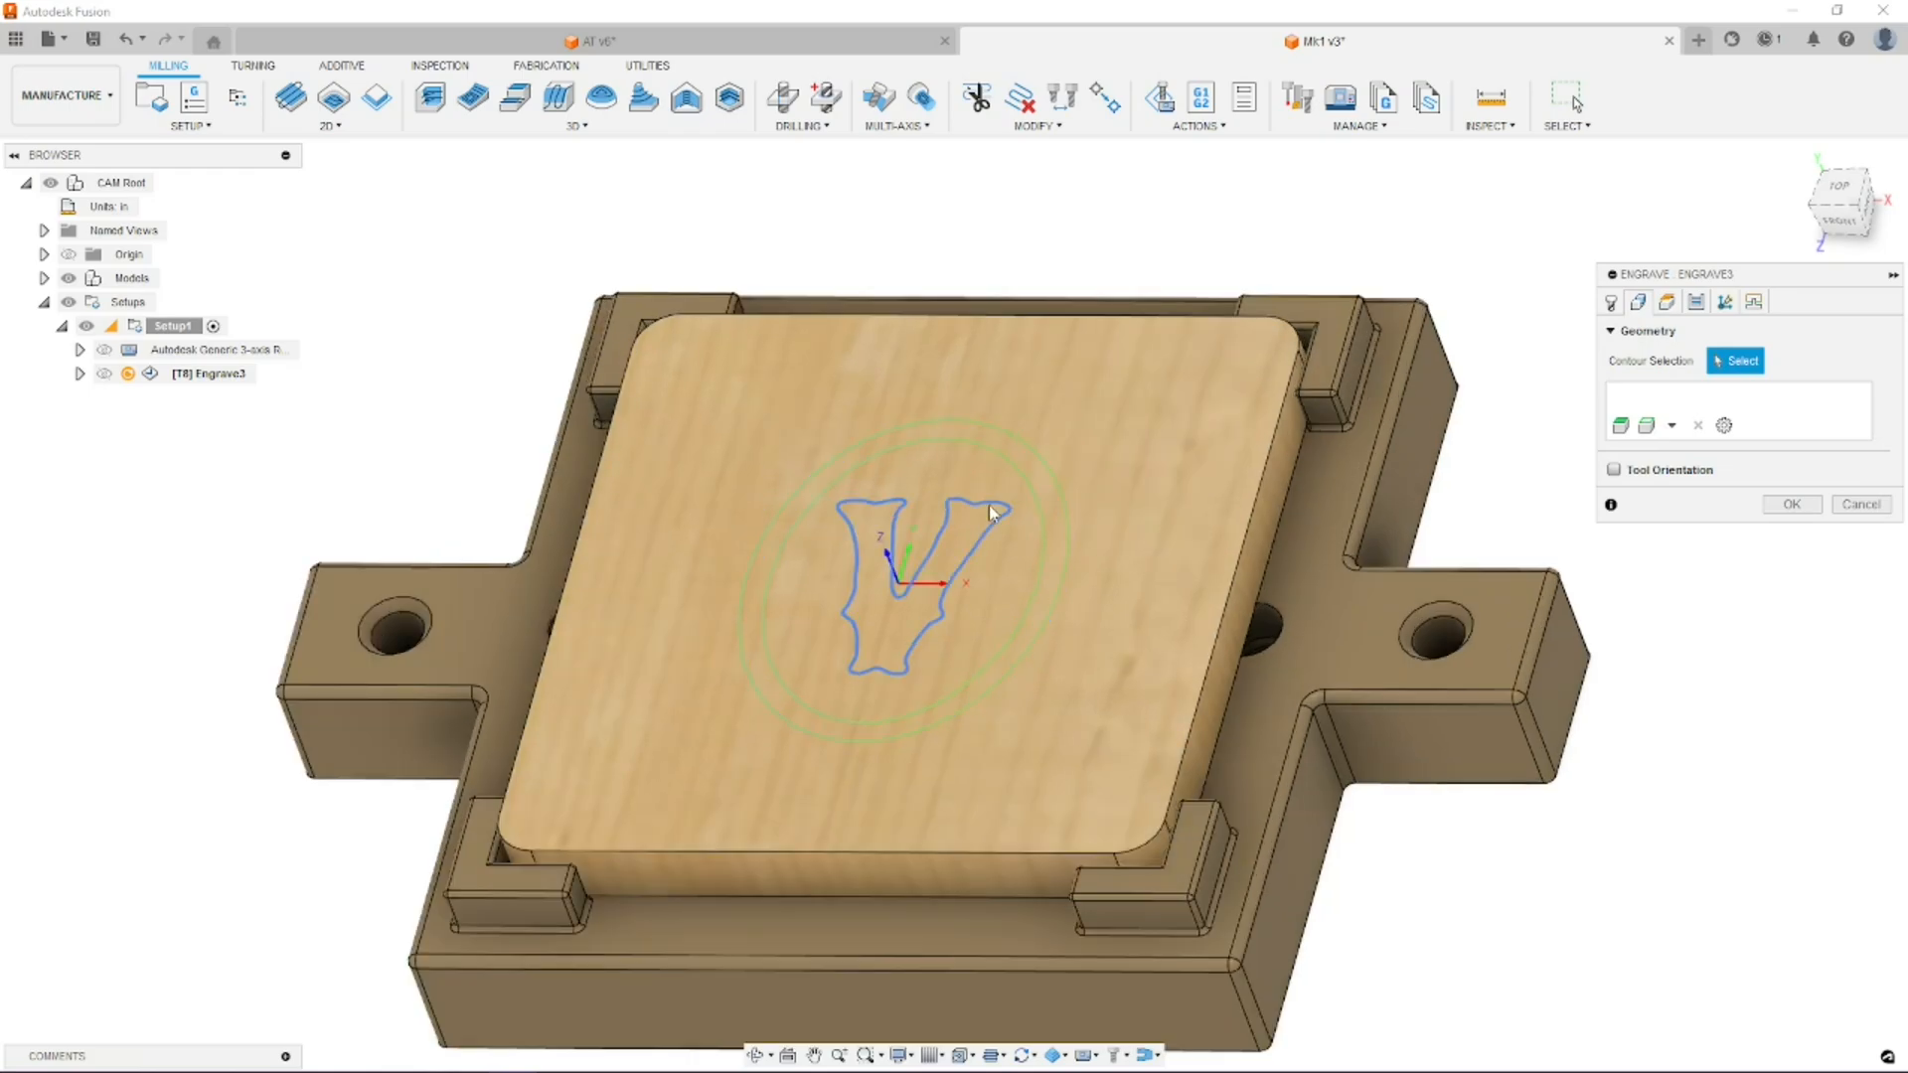
left_click(1015, 452)
left_click(1045, 465)
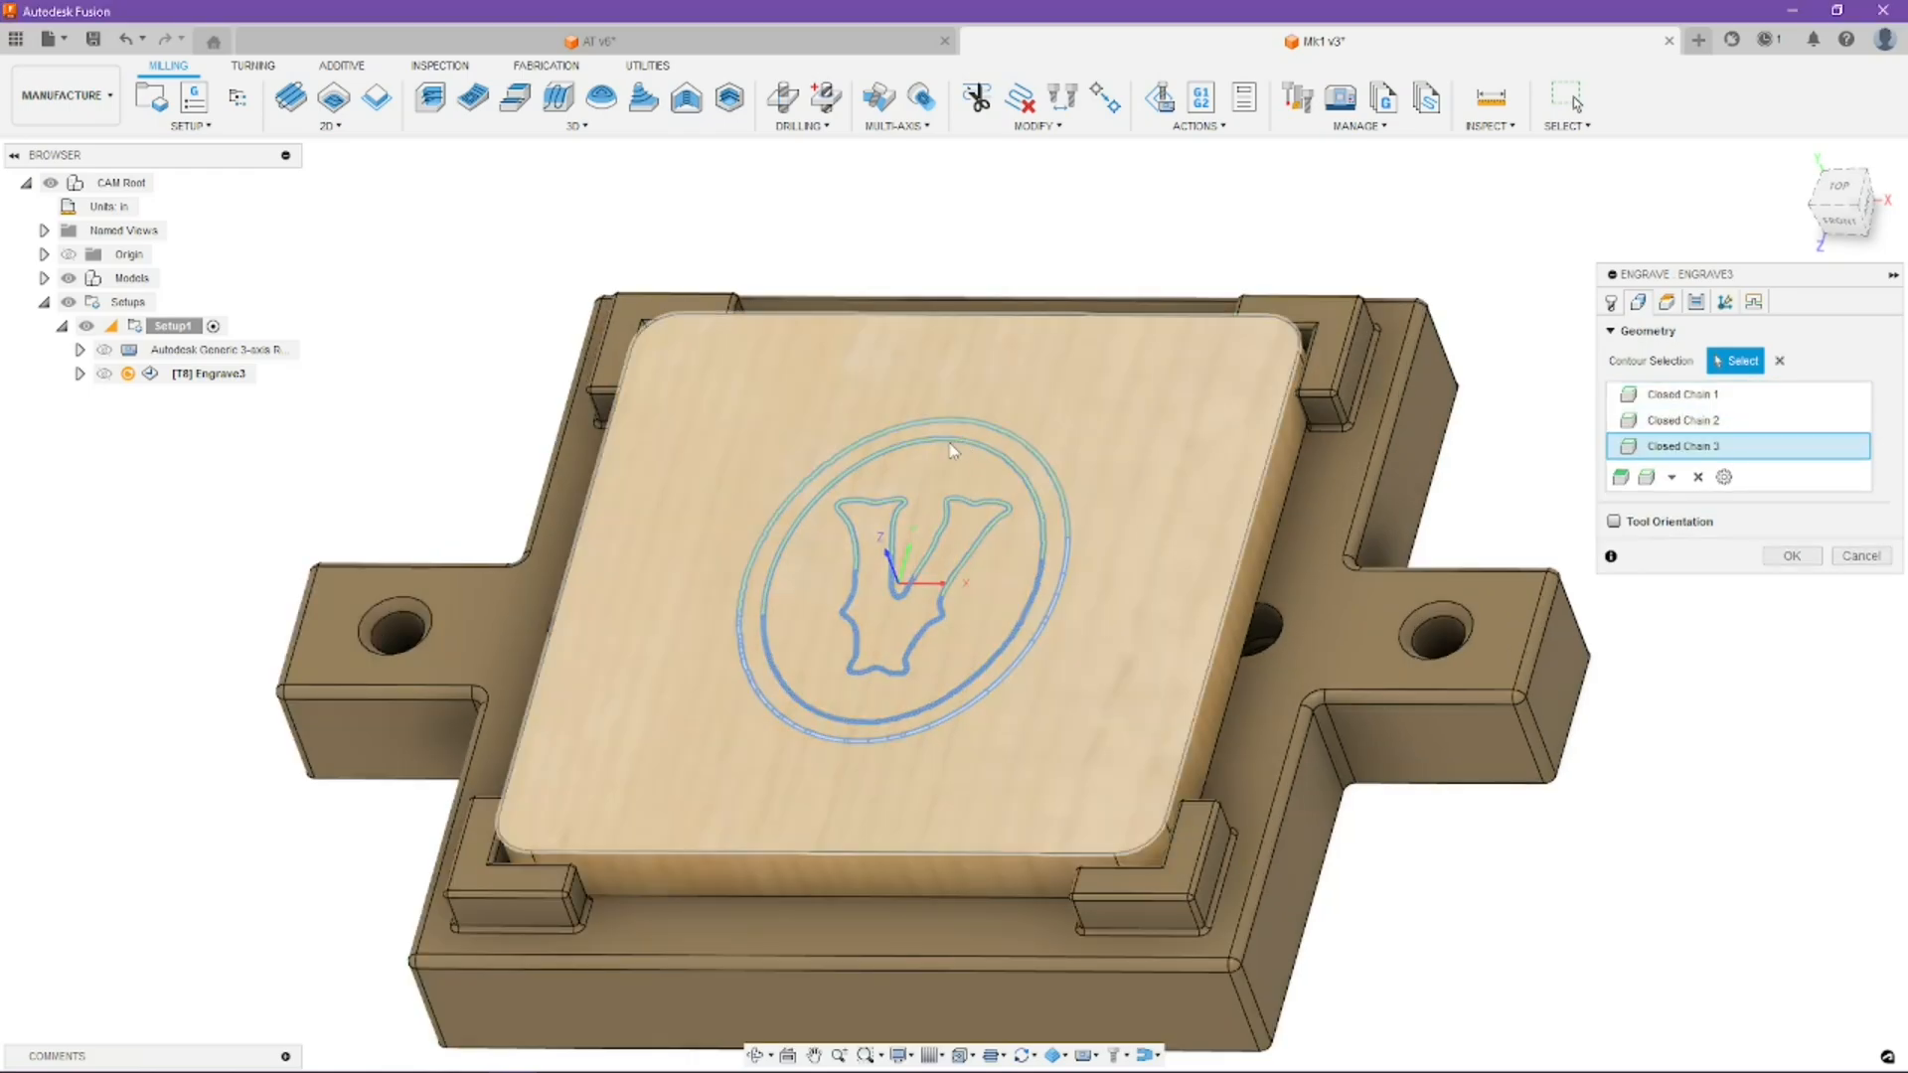
Step: Set the engraving's bottom height offset to -.02 in from the top height and generate the toolpath
left_click(1667, 302)
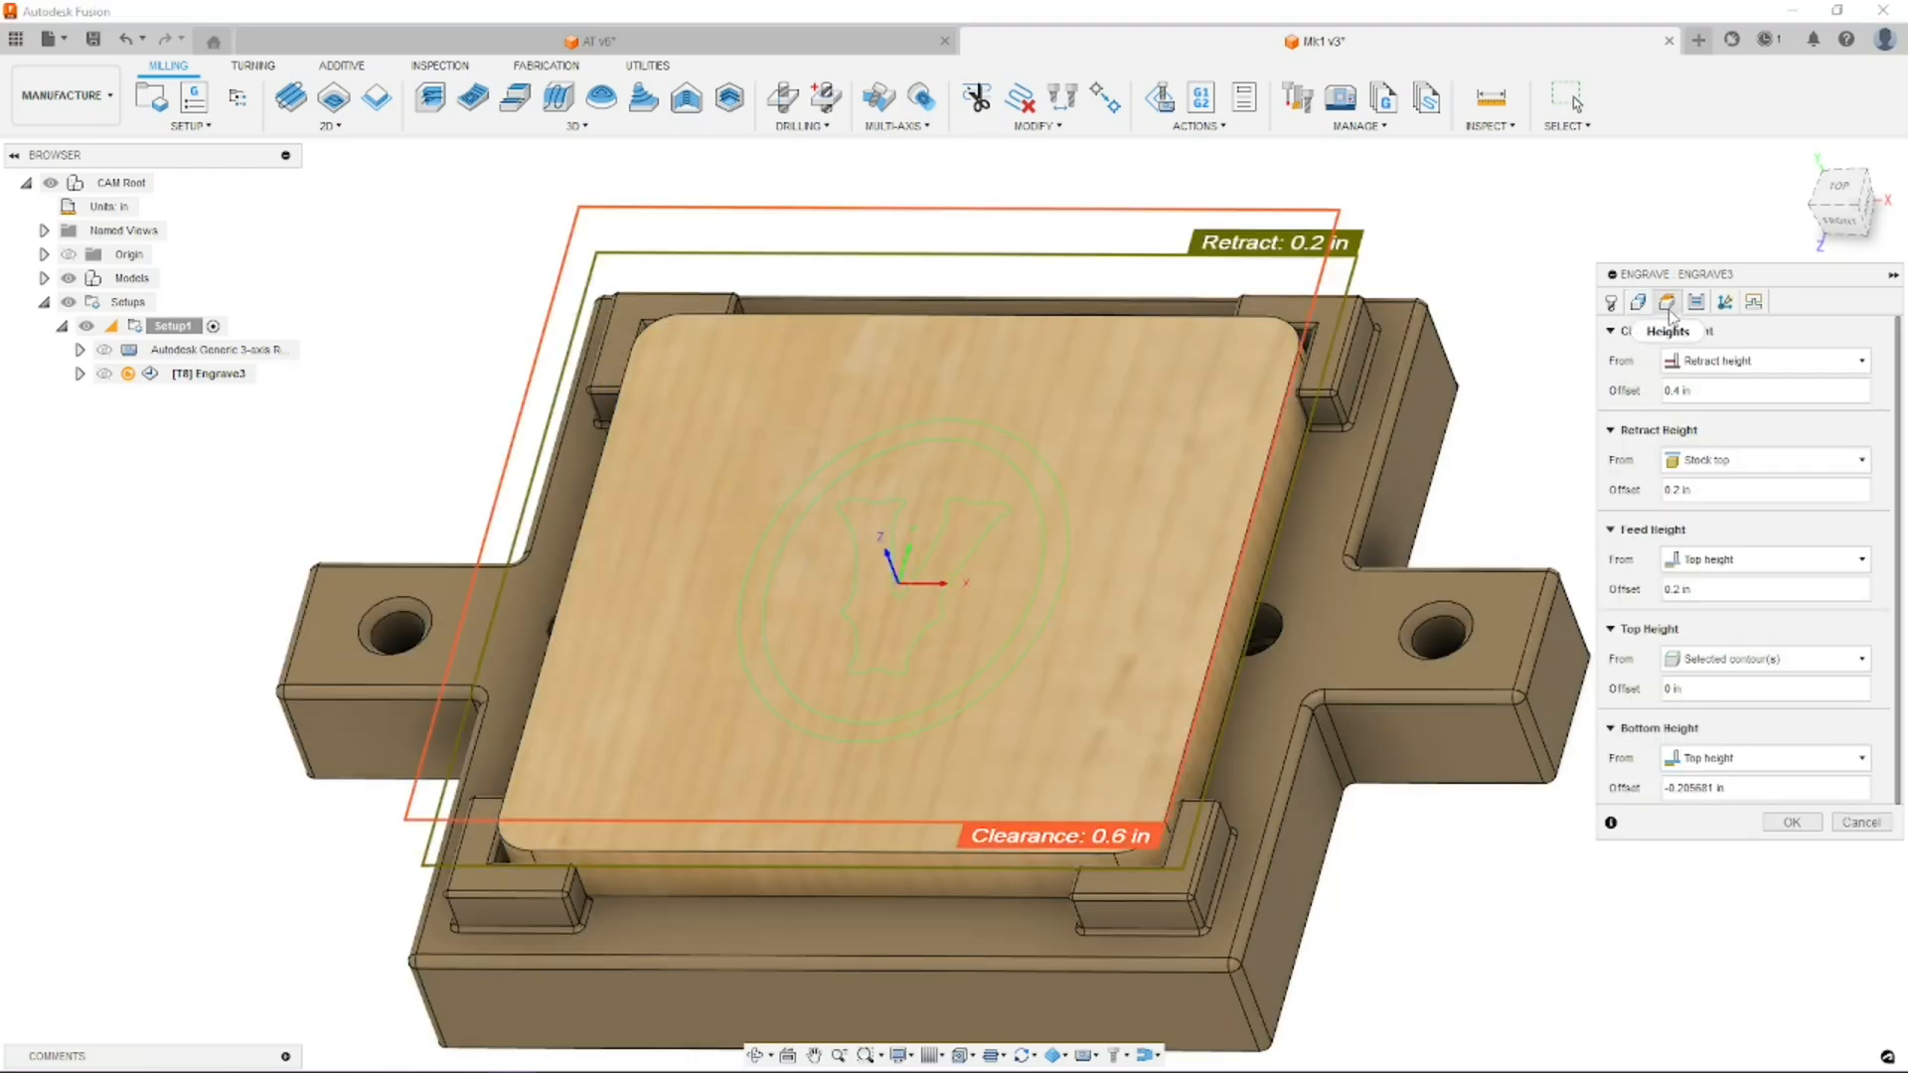
triple_click(1690, 788)
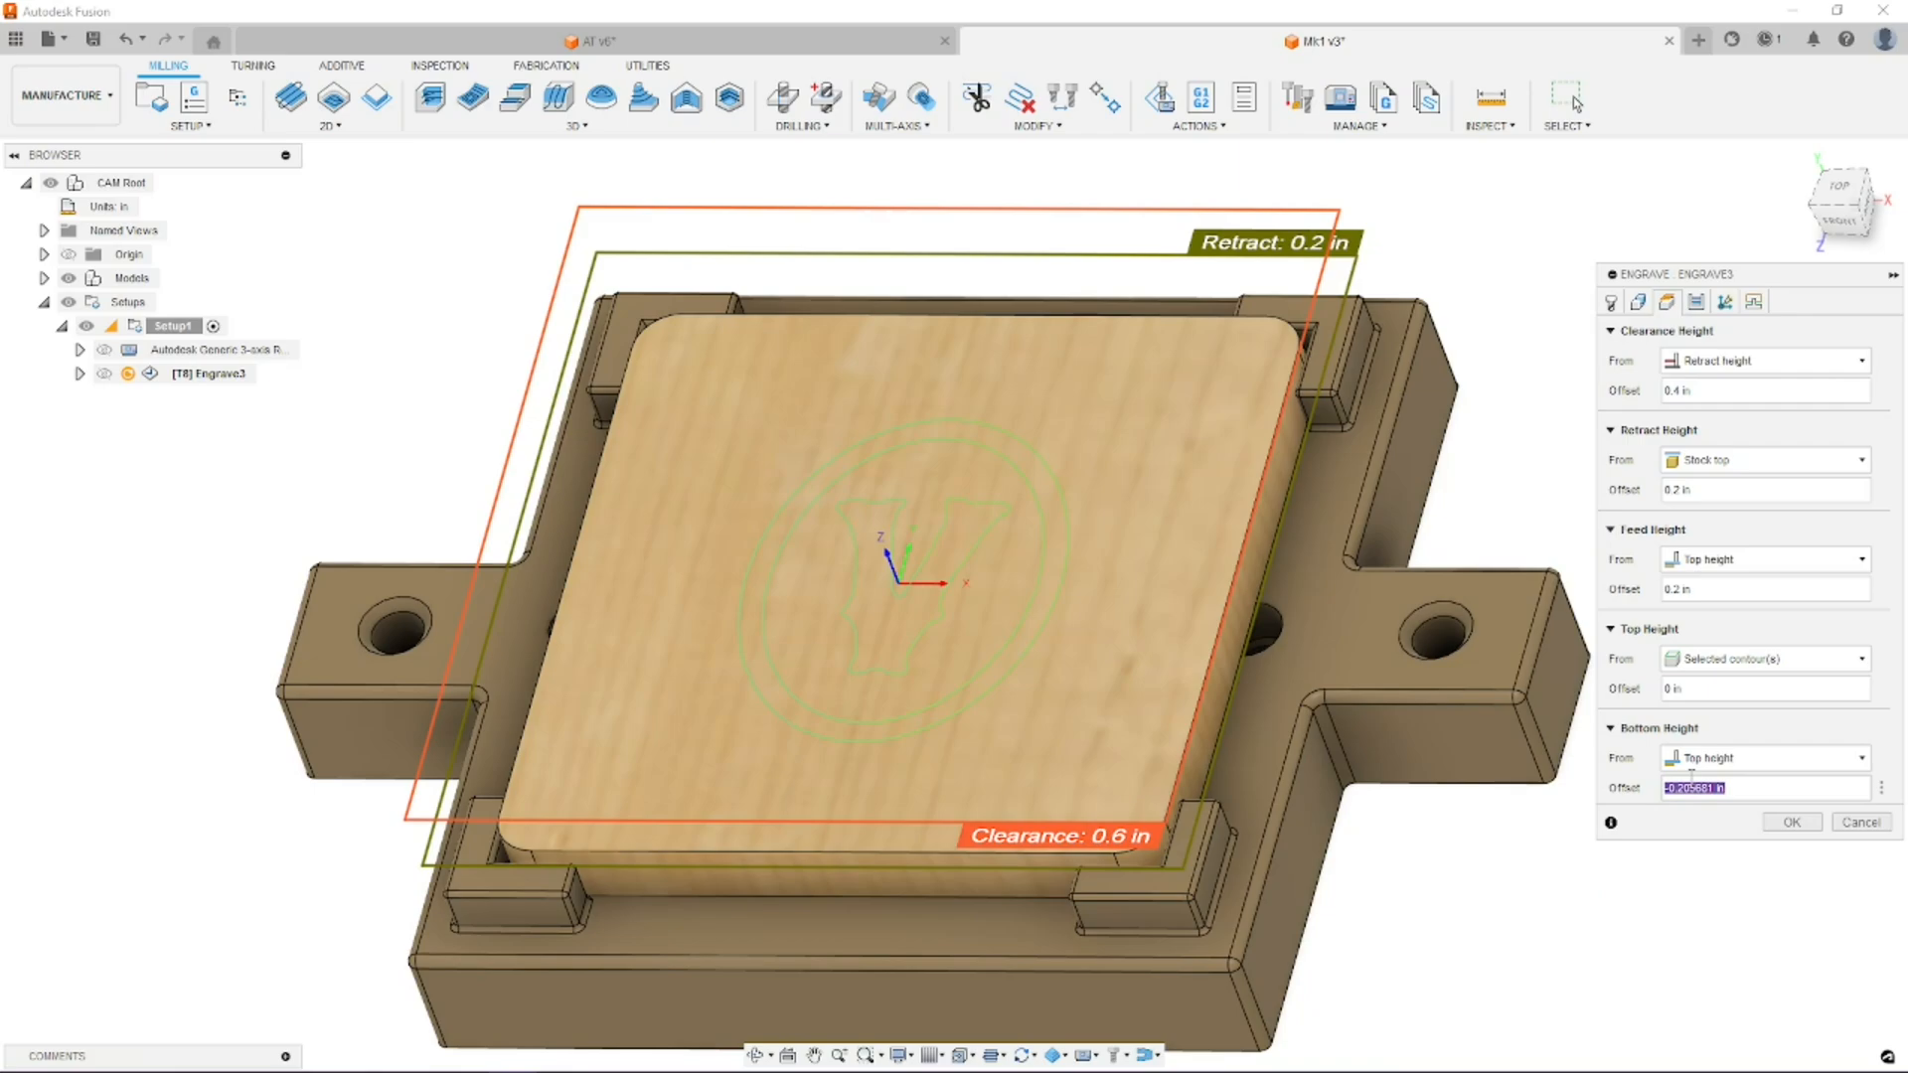
type("-.02")
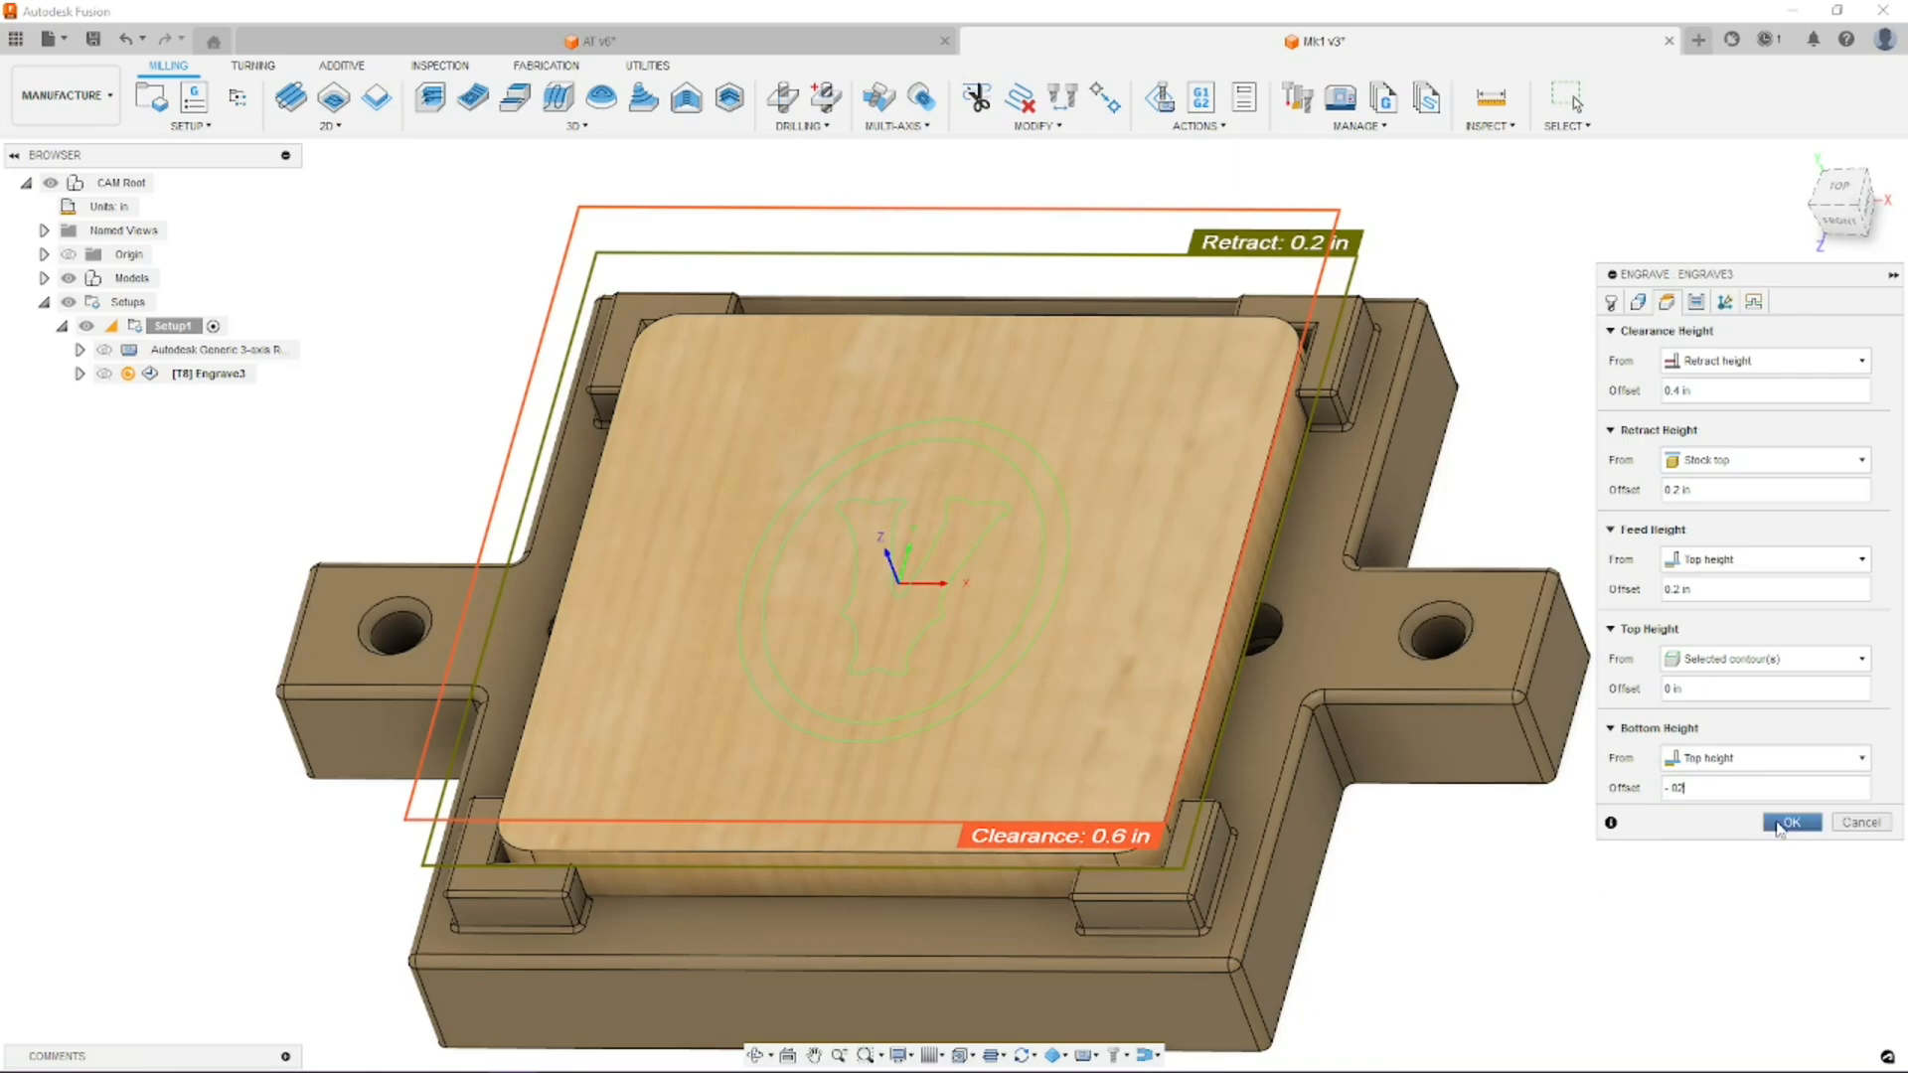
left_click(1779, 825)
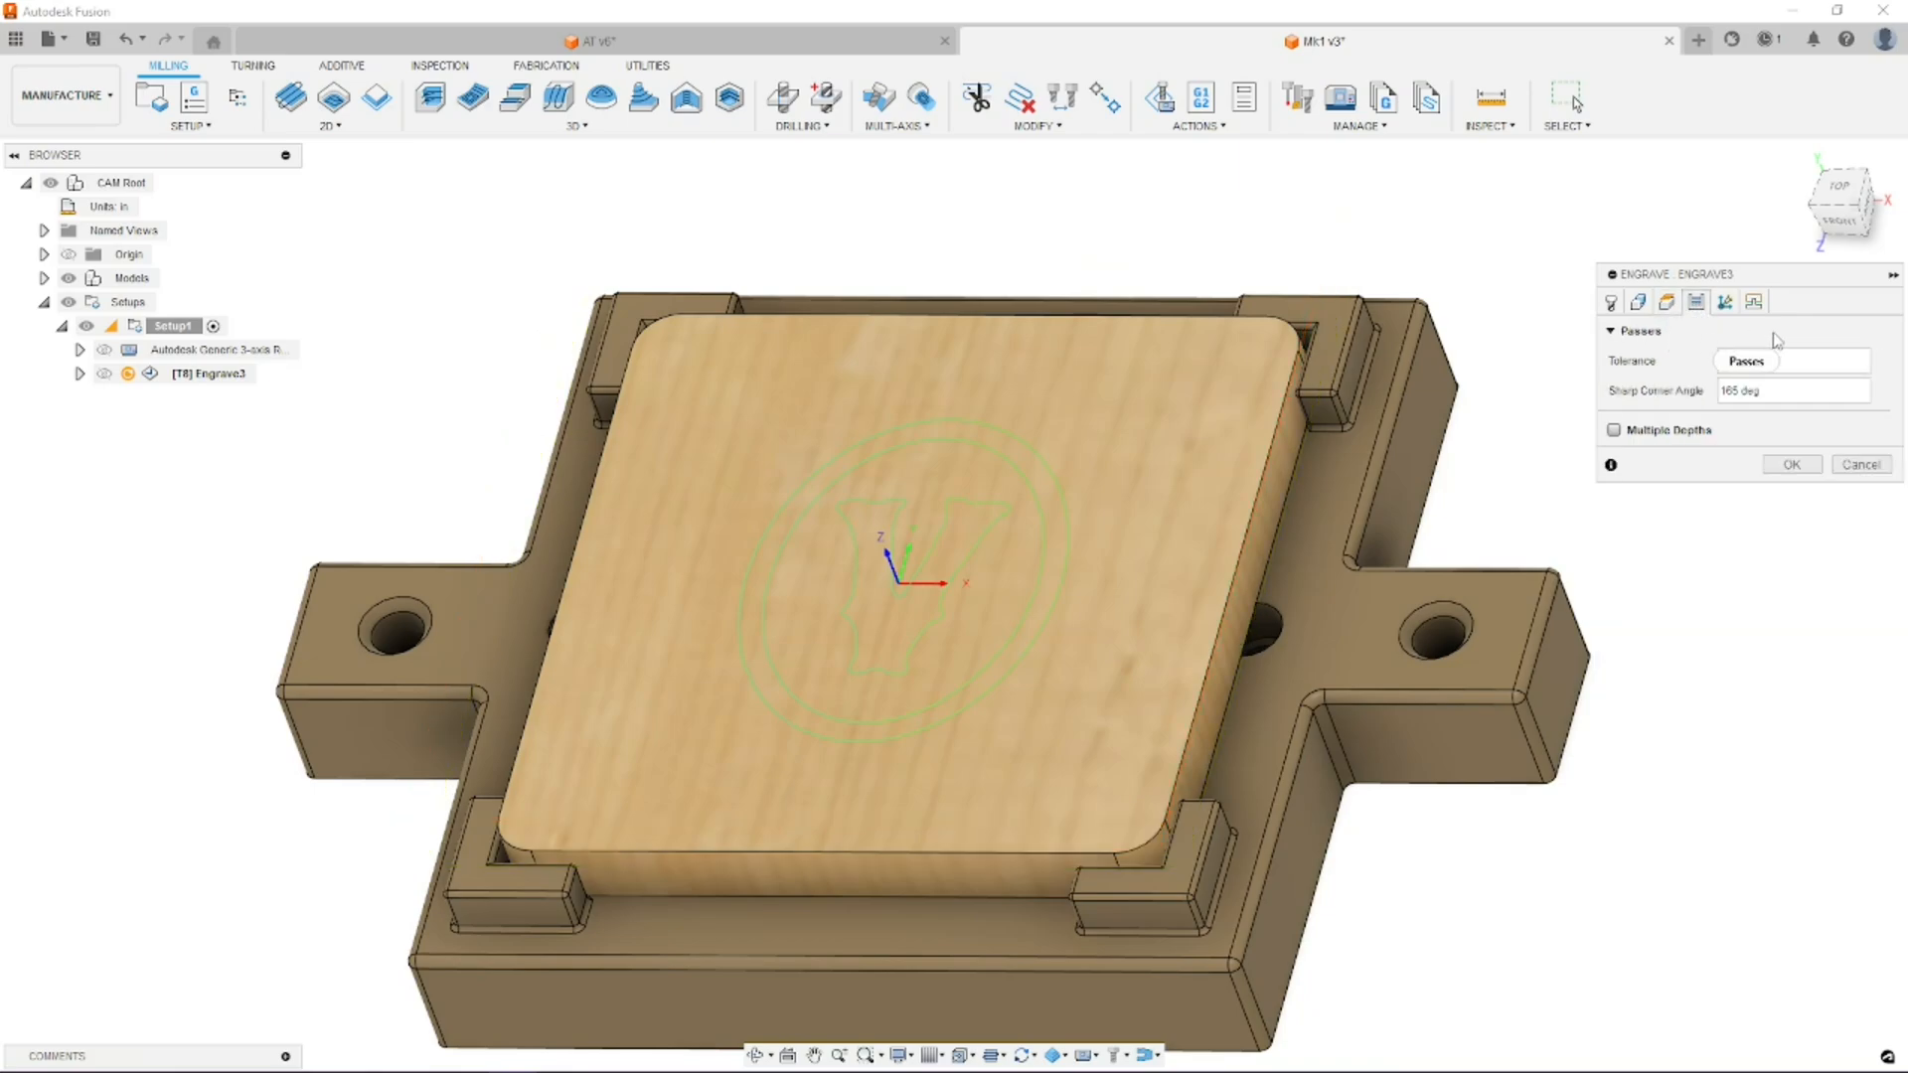
left_click(1791, 465)
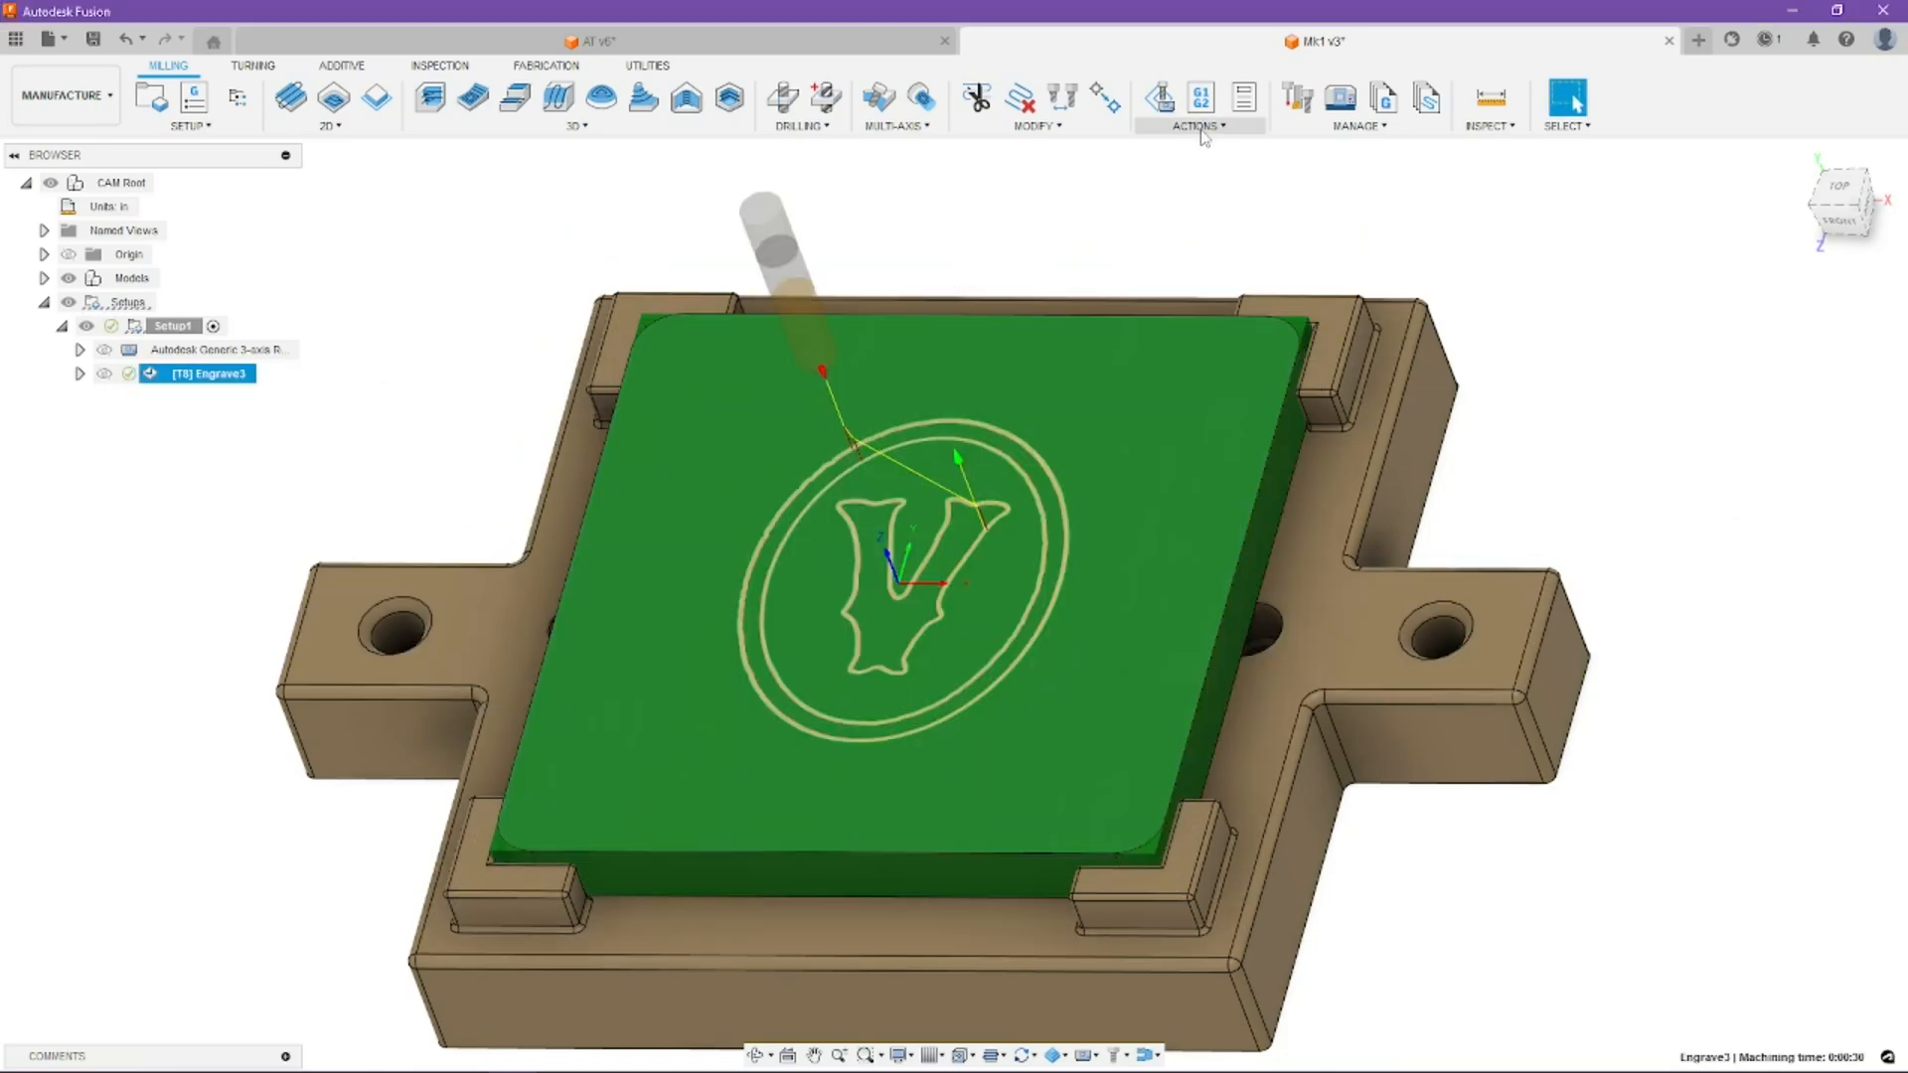
Step: Simulate the engrave toolpath on the stock with the models hidden
left_click(1197, 126)
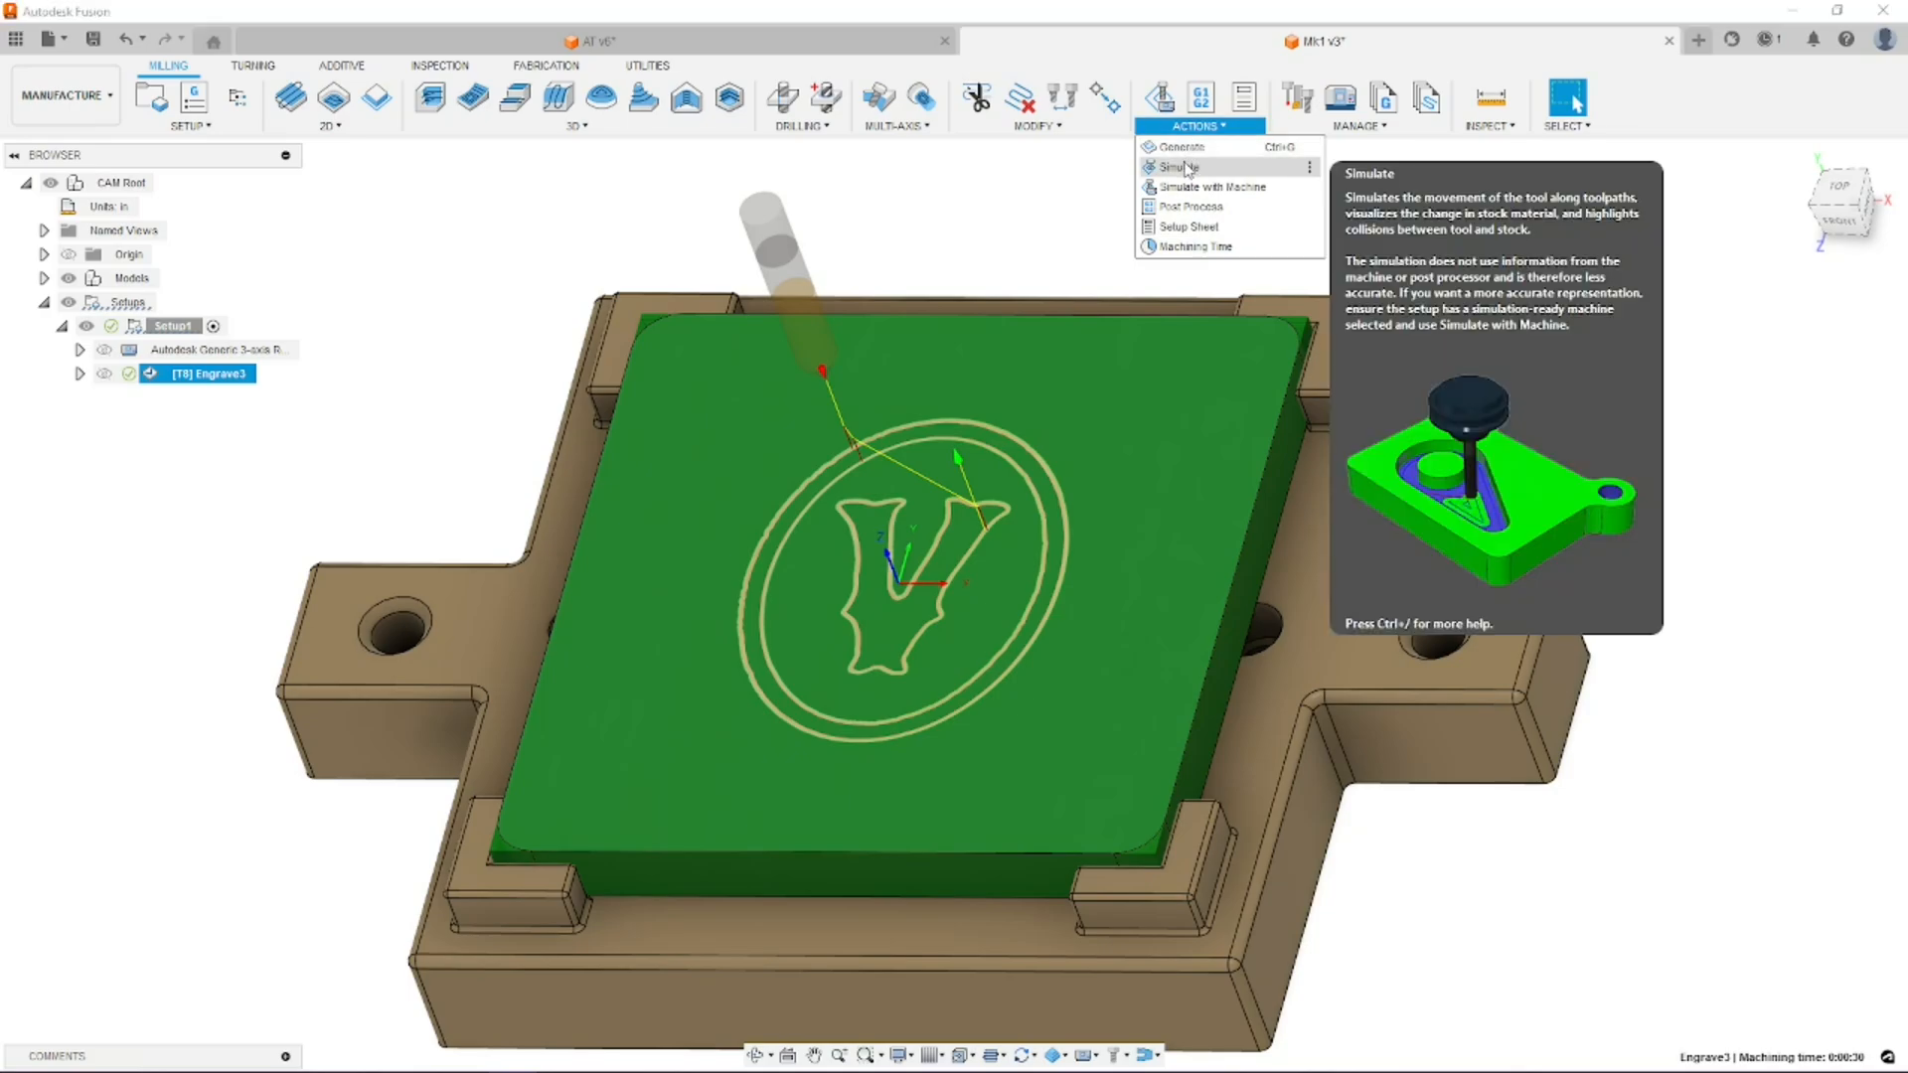
left_click(1173, 147)
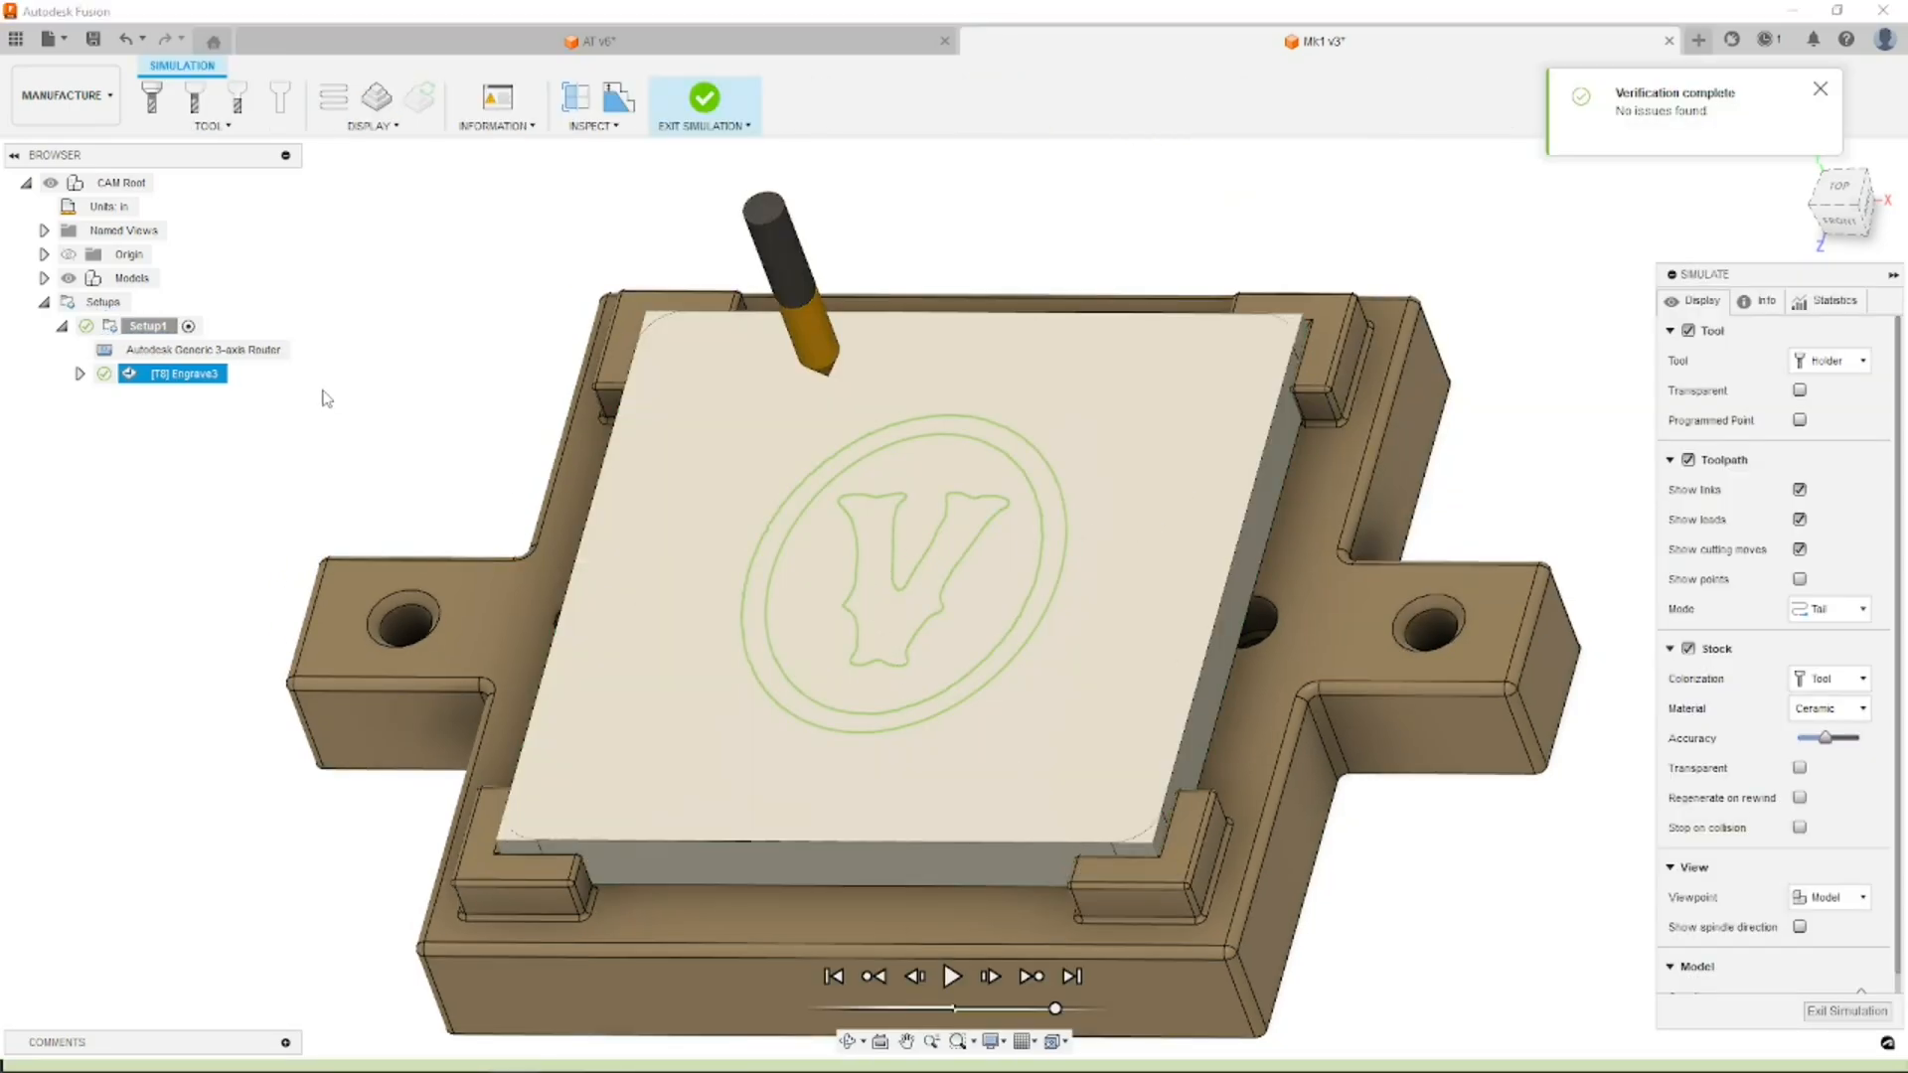
left_click(68, 279)
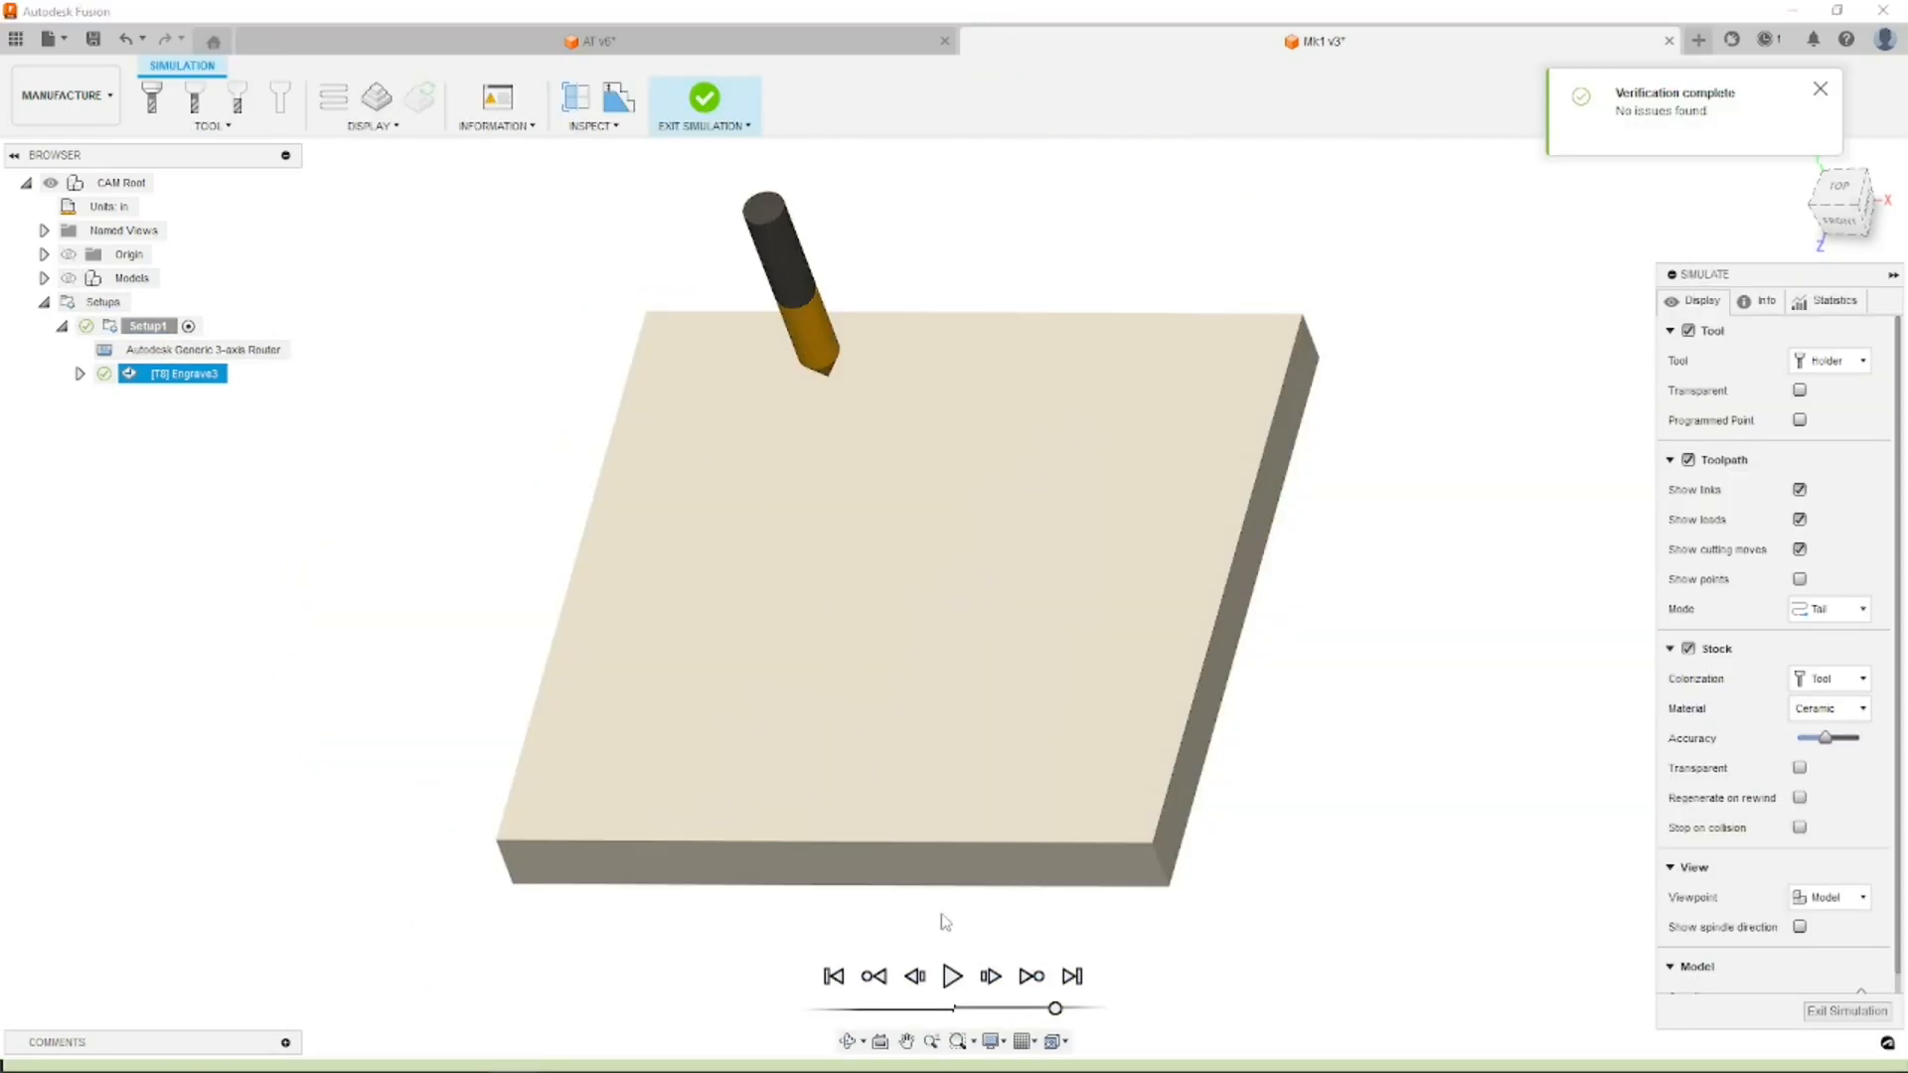
left_click(952, 977)
Step: Examine the simulated V and ring cuts up close and show the models again
scroll(944, 555, "up", 8)
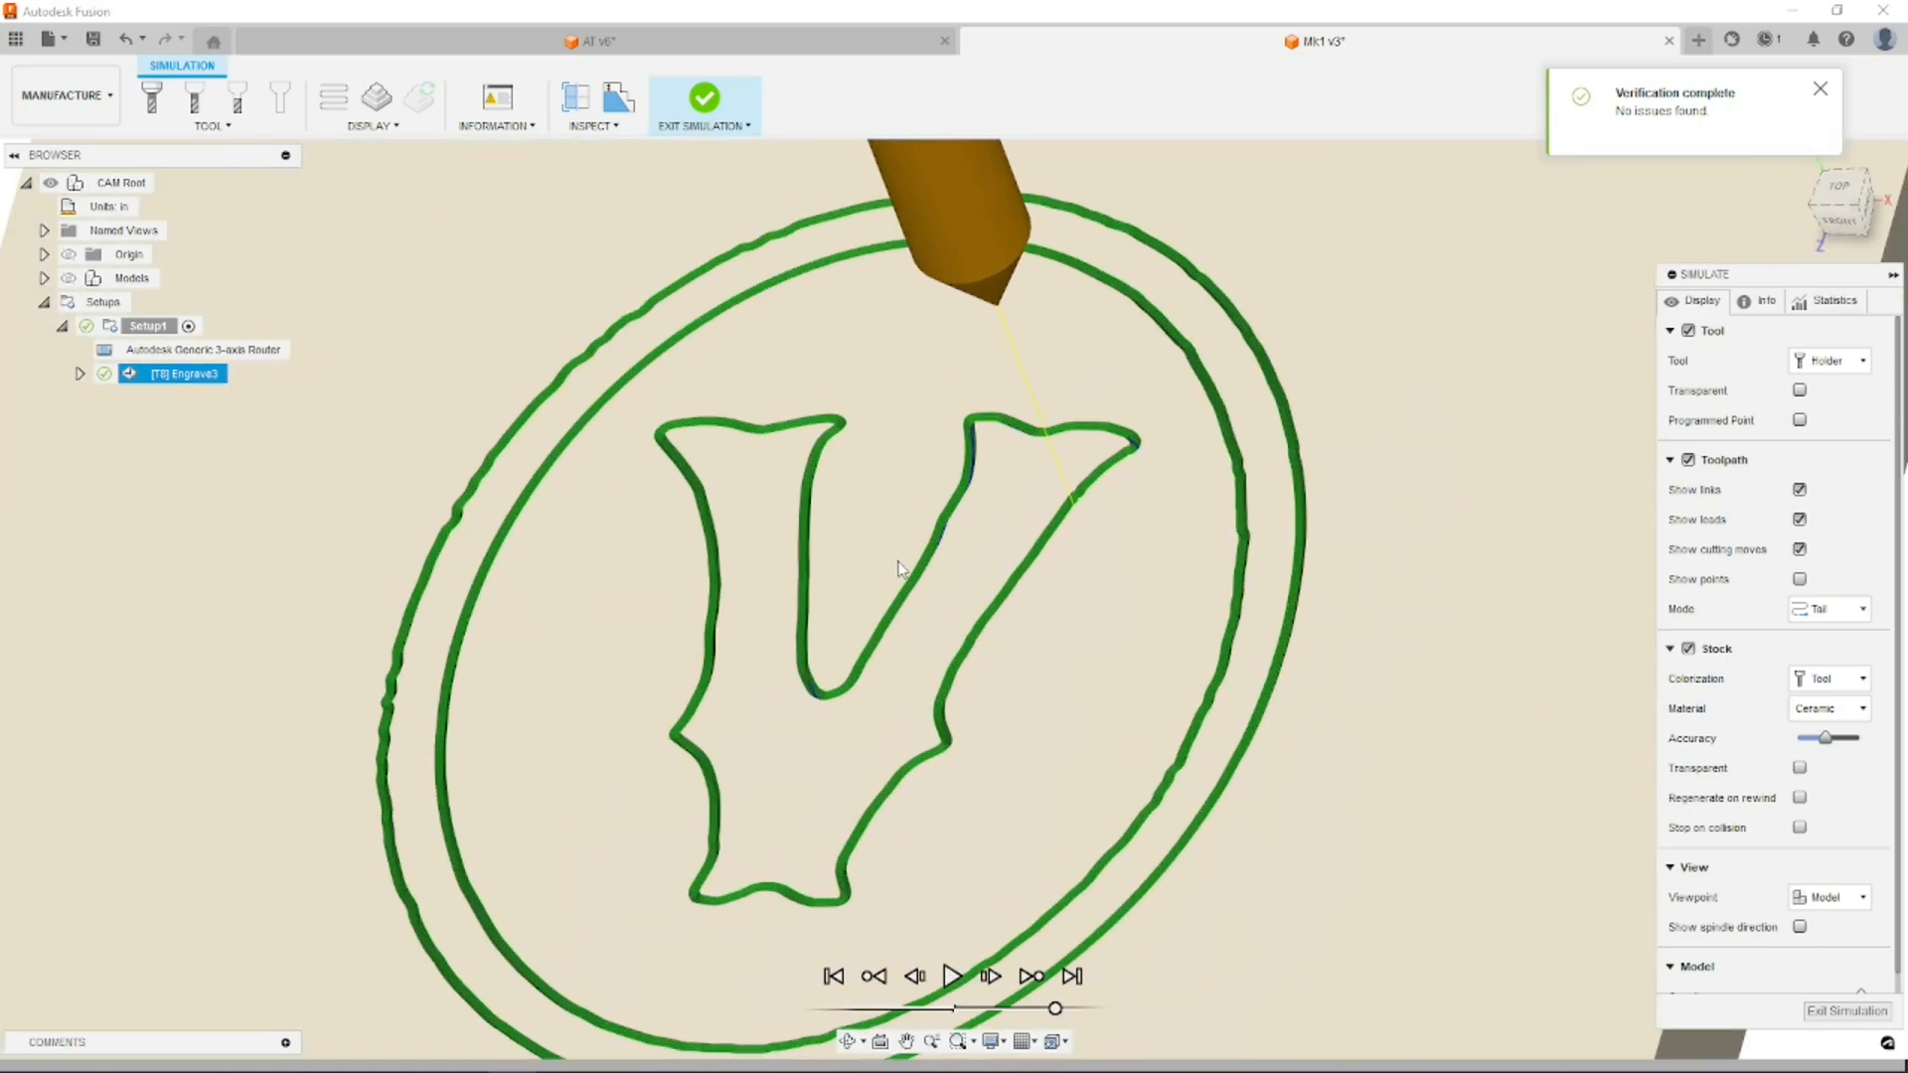
mouse_move(839, 620)
middle_mouse_down("shift")
mouse_move(887, 628)
mouse_move(878, 682)
mouse_move(867, 624)
middle_mouse_up("shift")
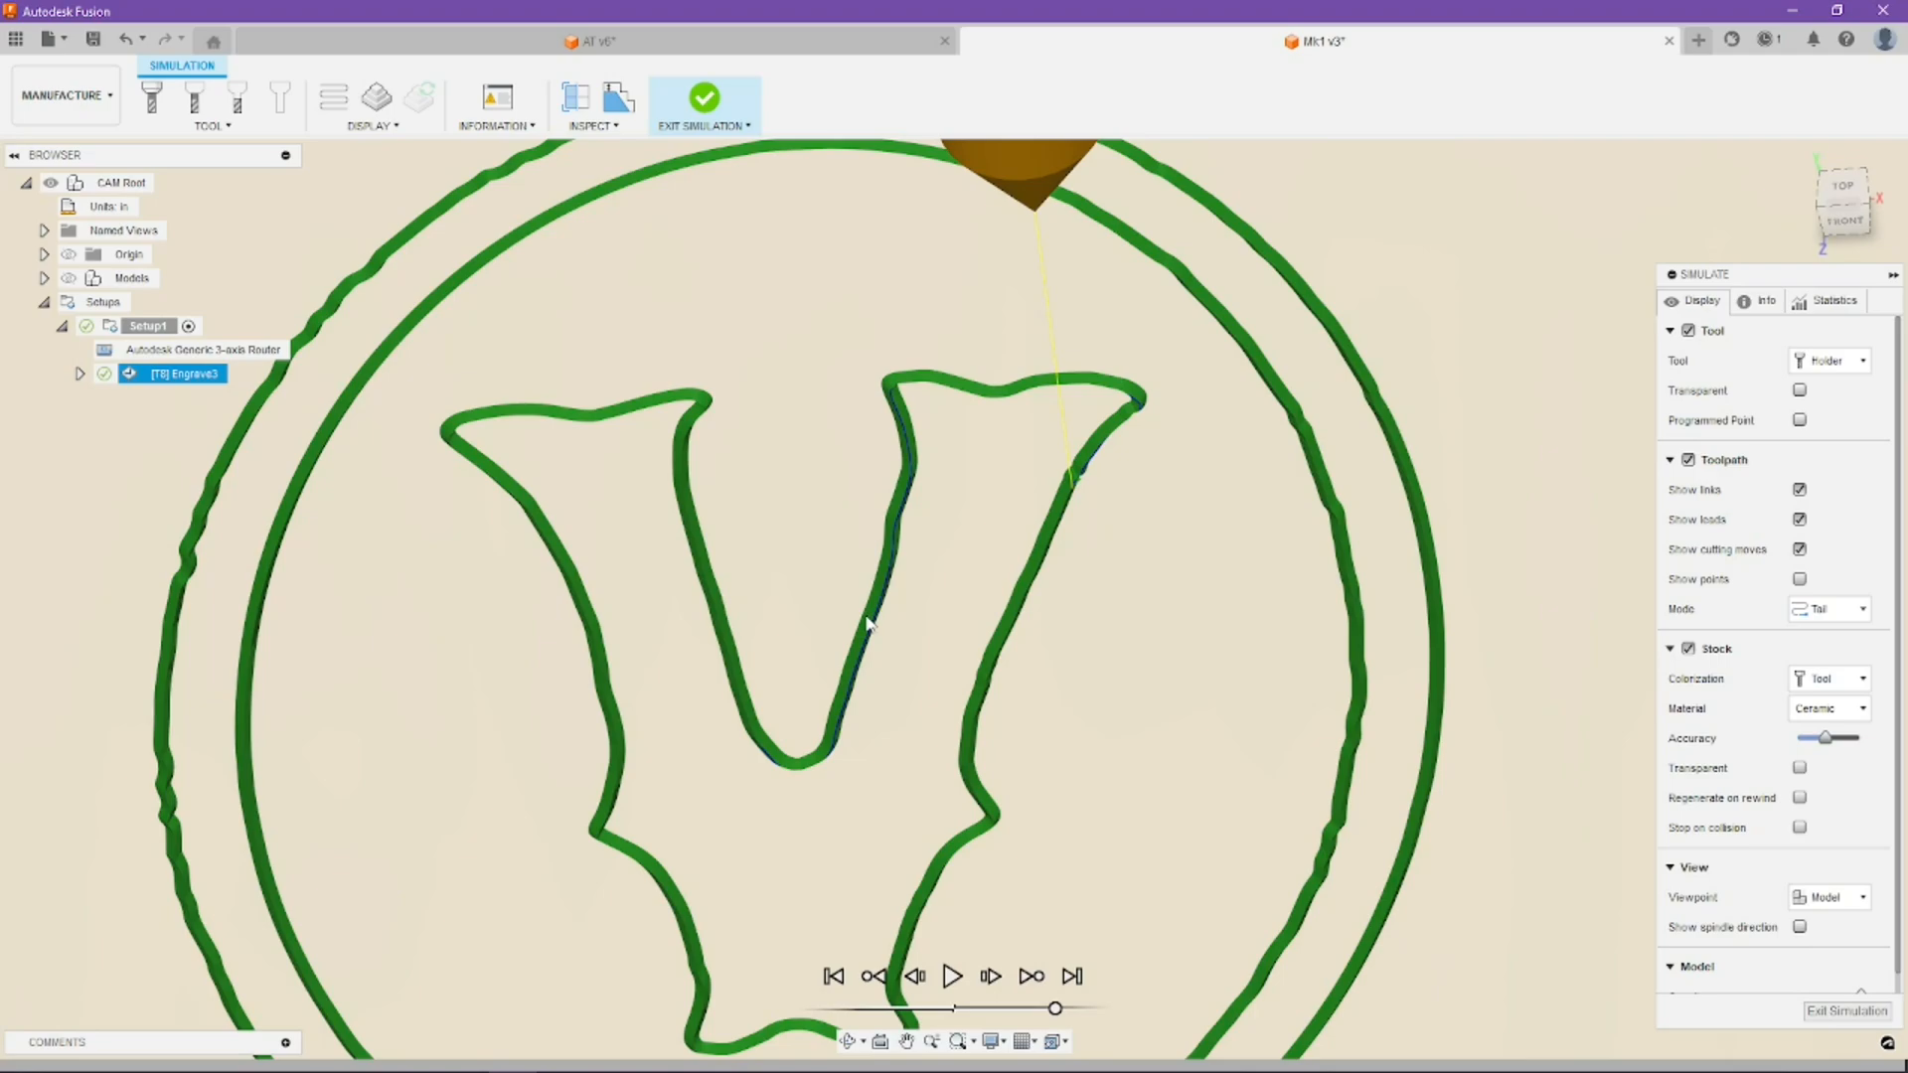
scroll(867, 624, "down", 10)
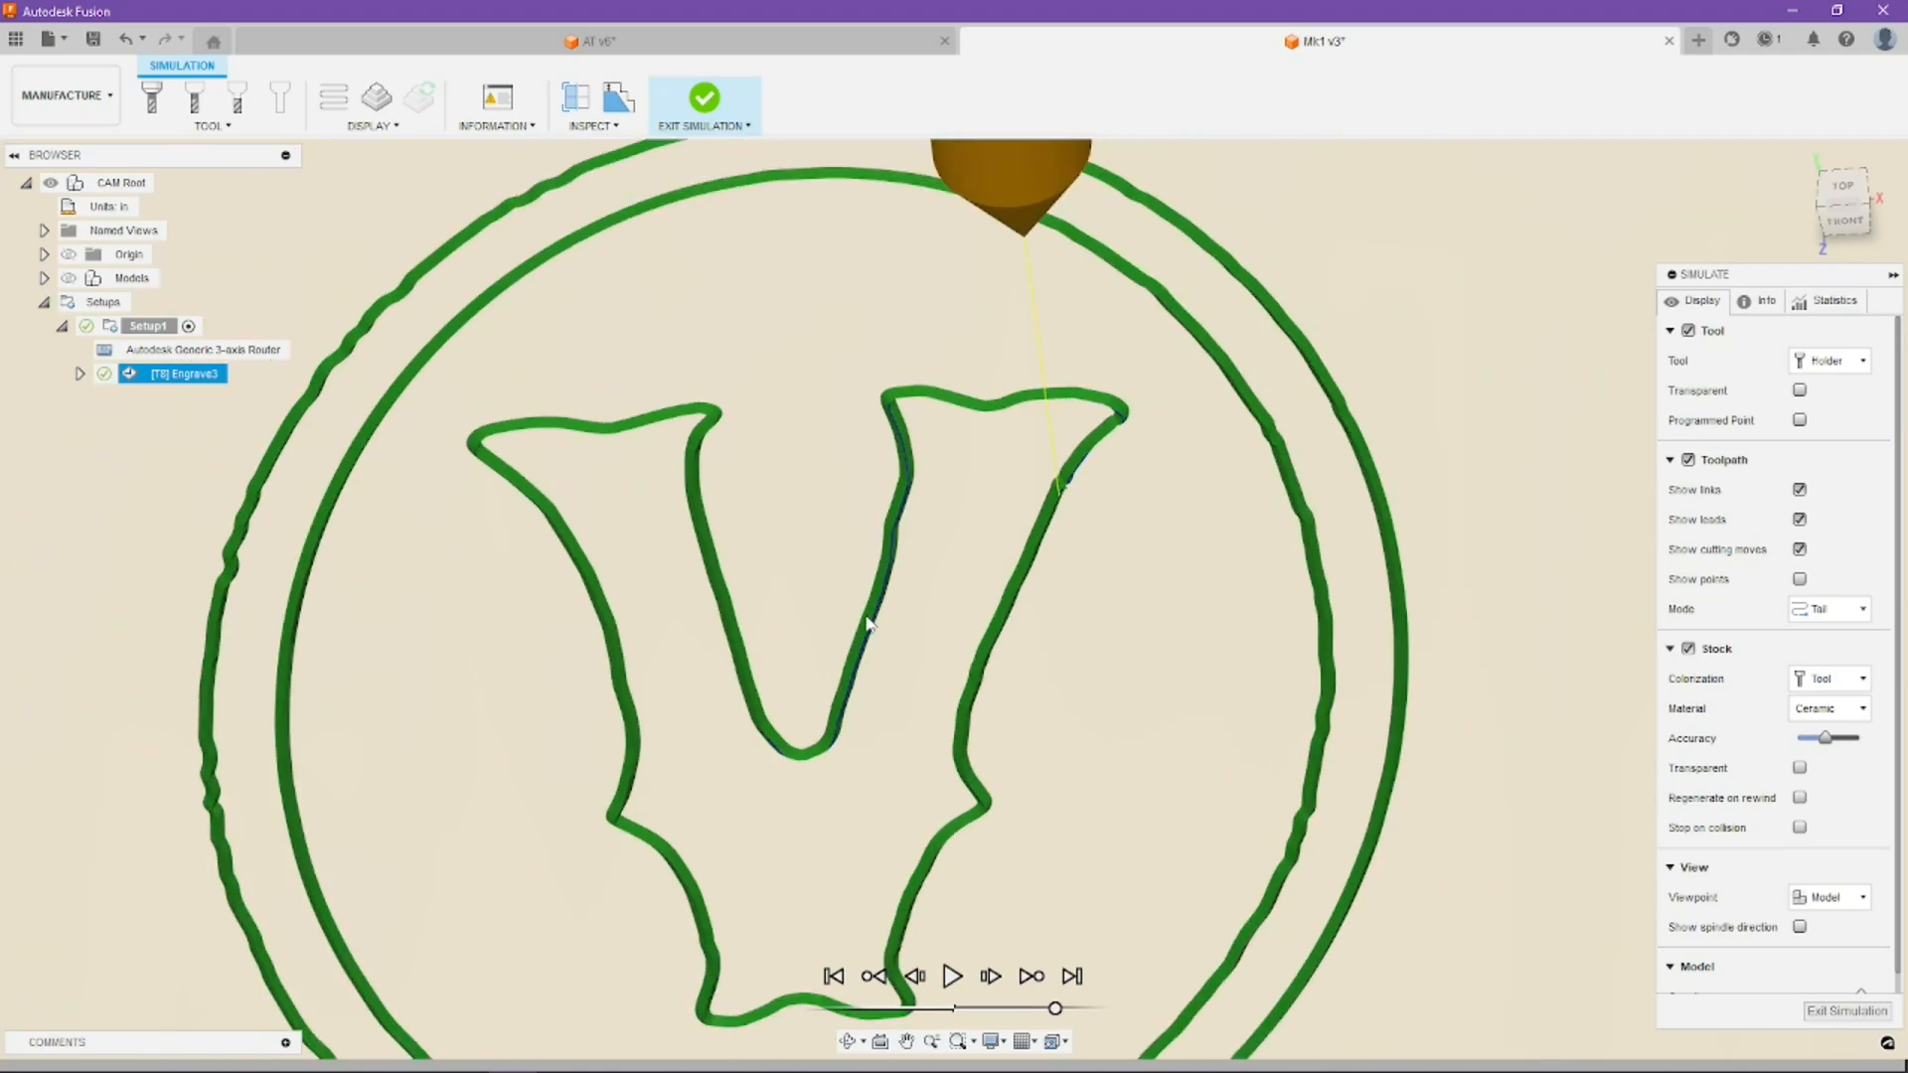
middle_click_drag(867, 624, 935, 547)
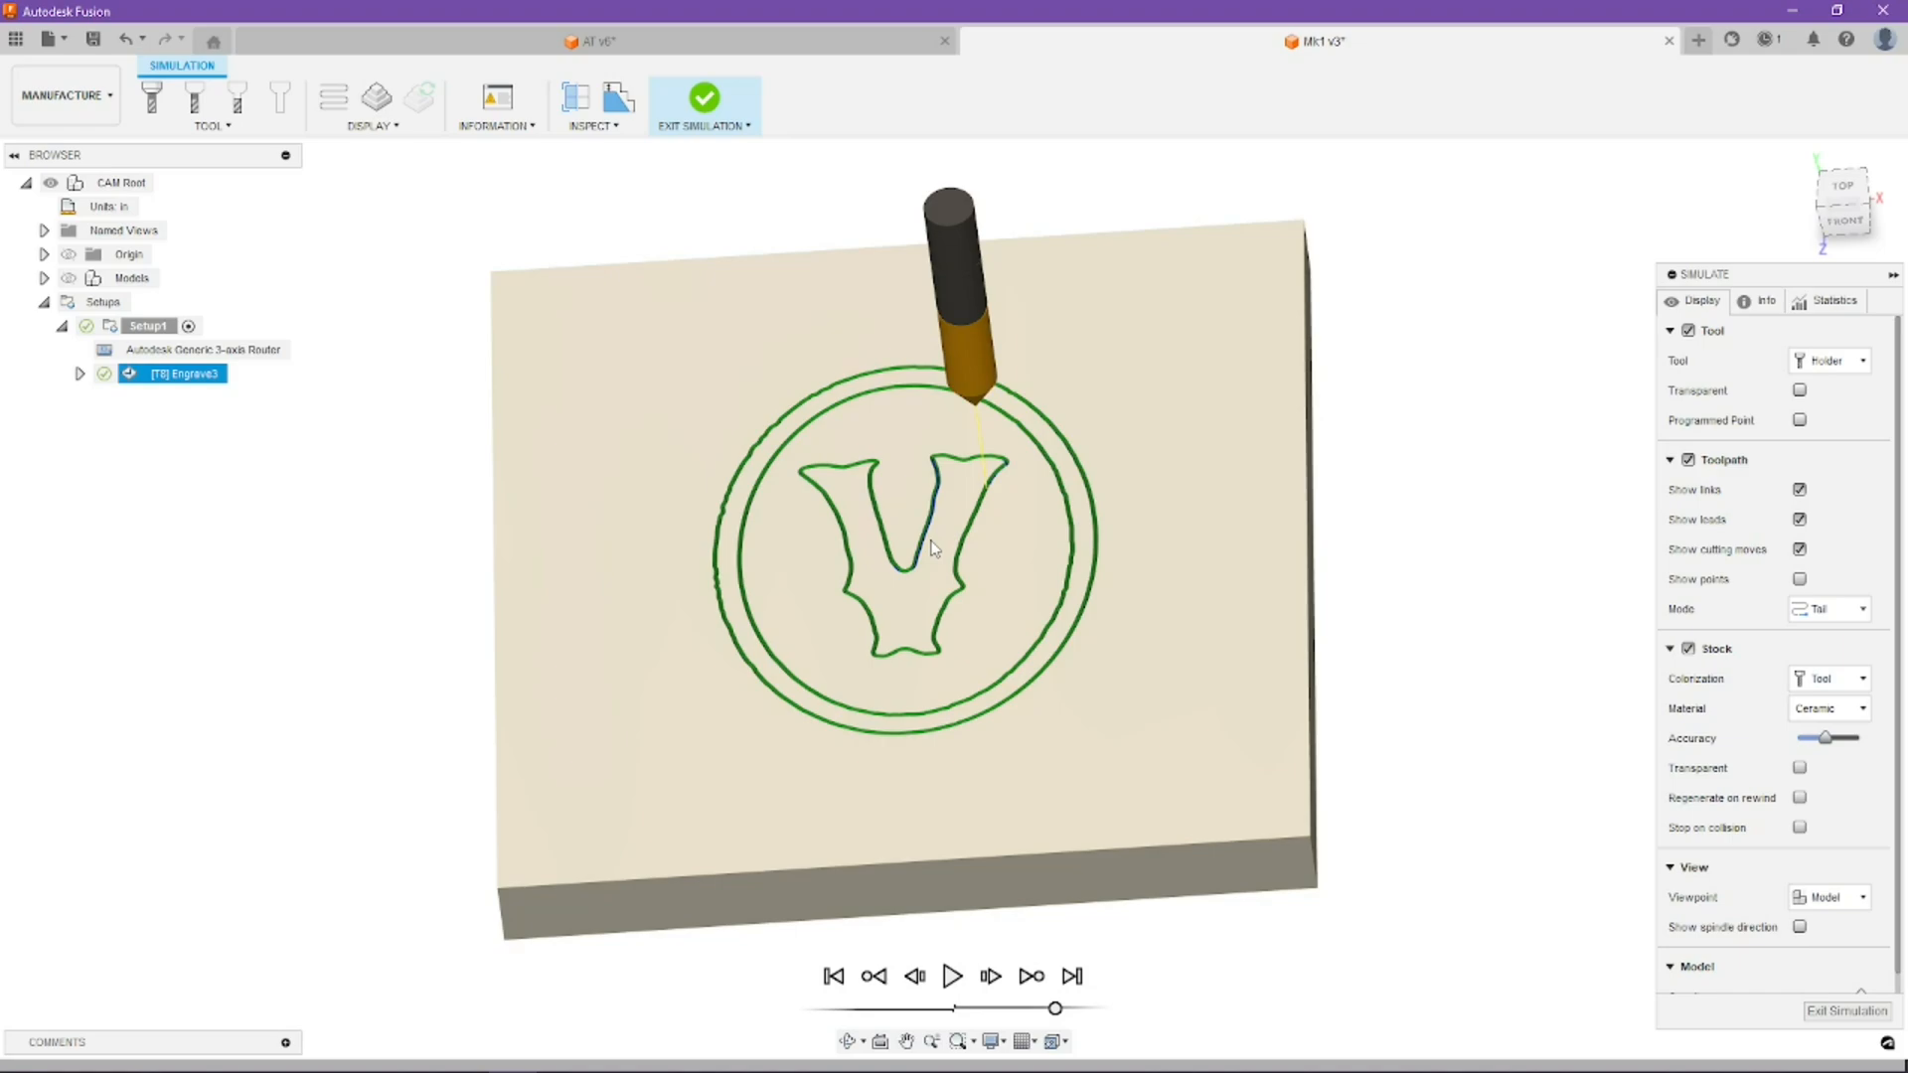
left_click(69, 278)
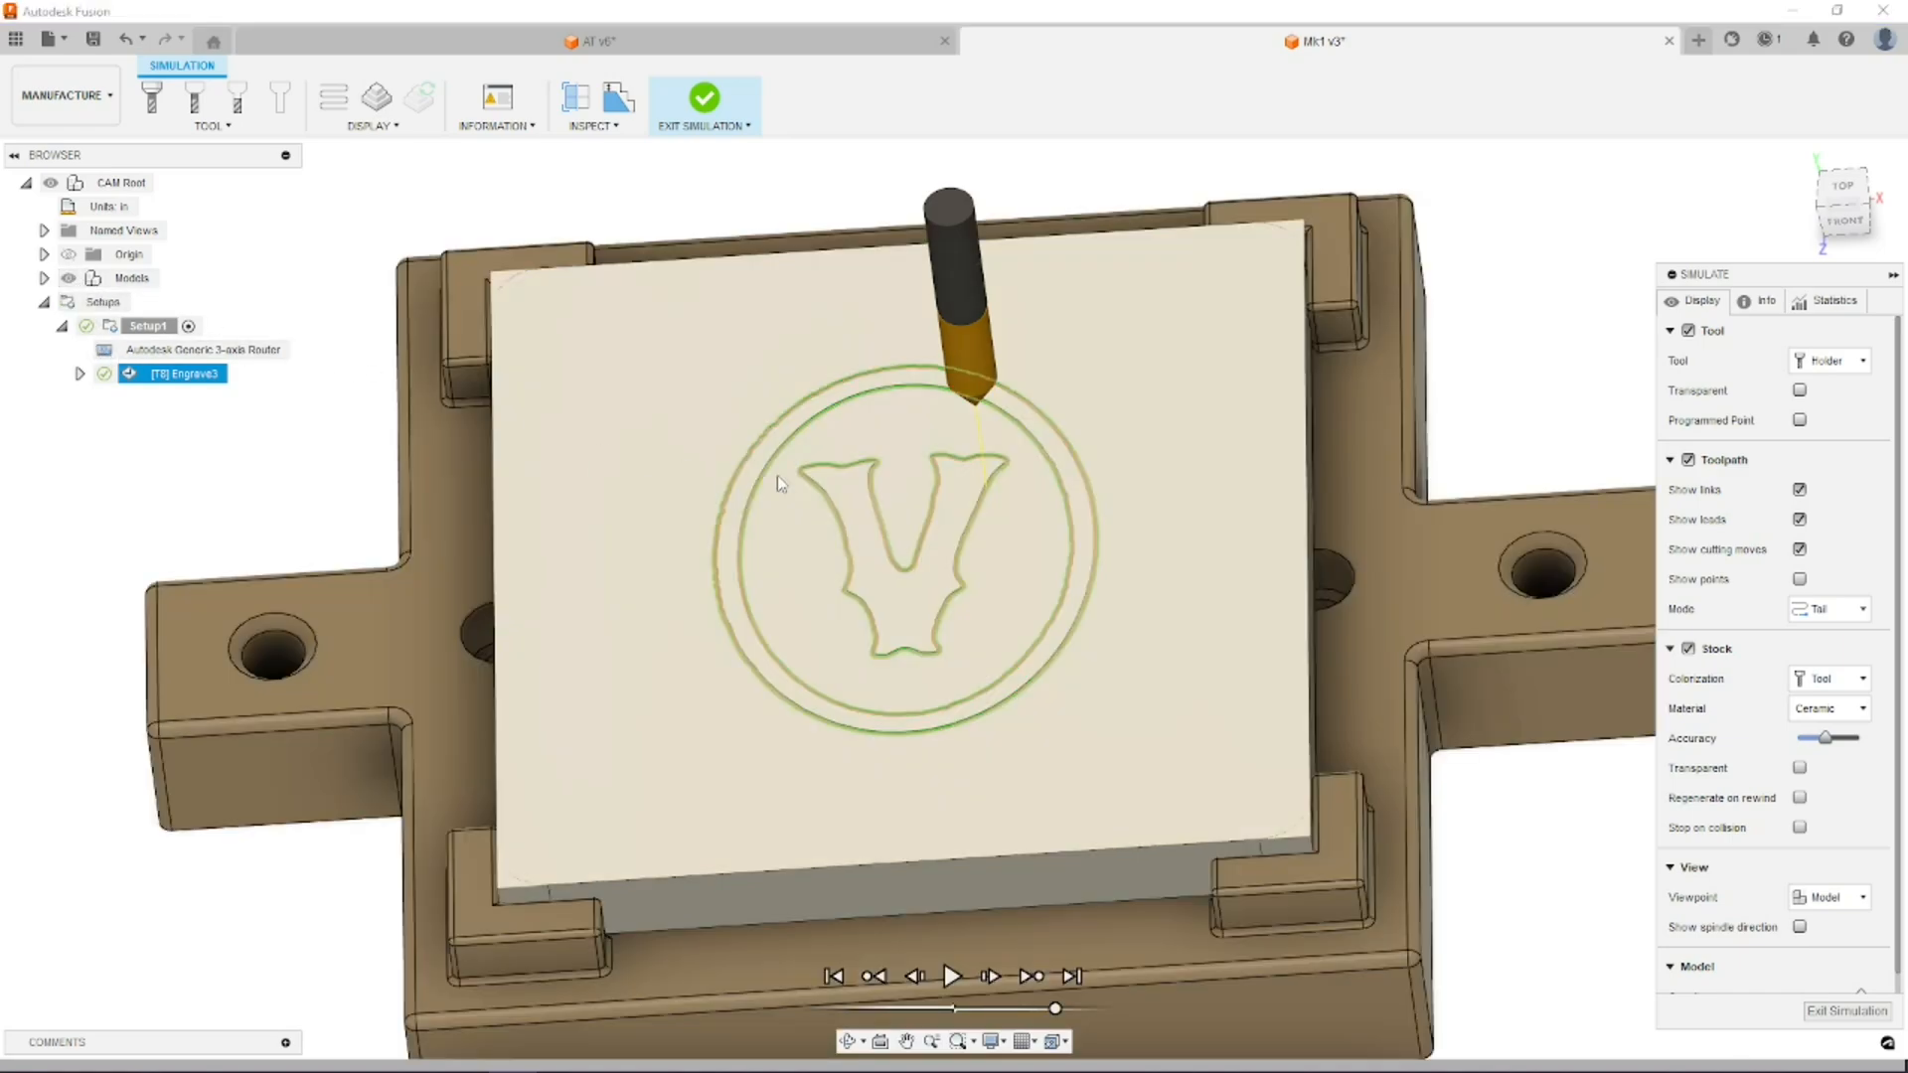